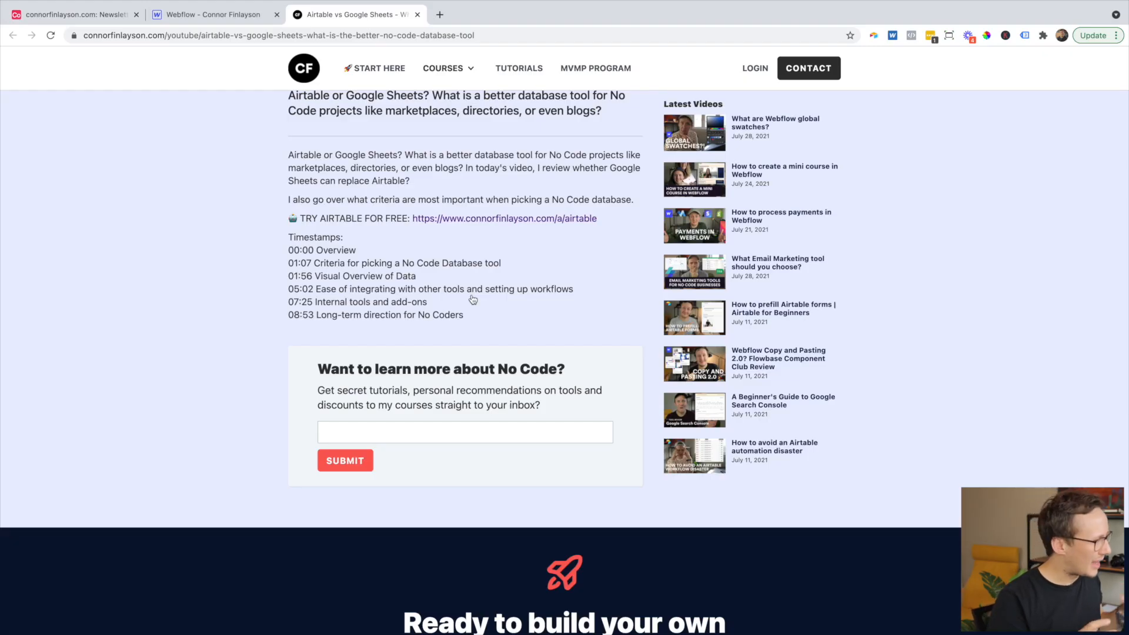
- Subscribe an email address through the connorfinlayson.com newsletter form, then return to the Airtable Newsletter table
scroll(473, 300, up, 2)
click(393, 518)
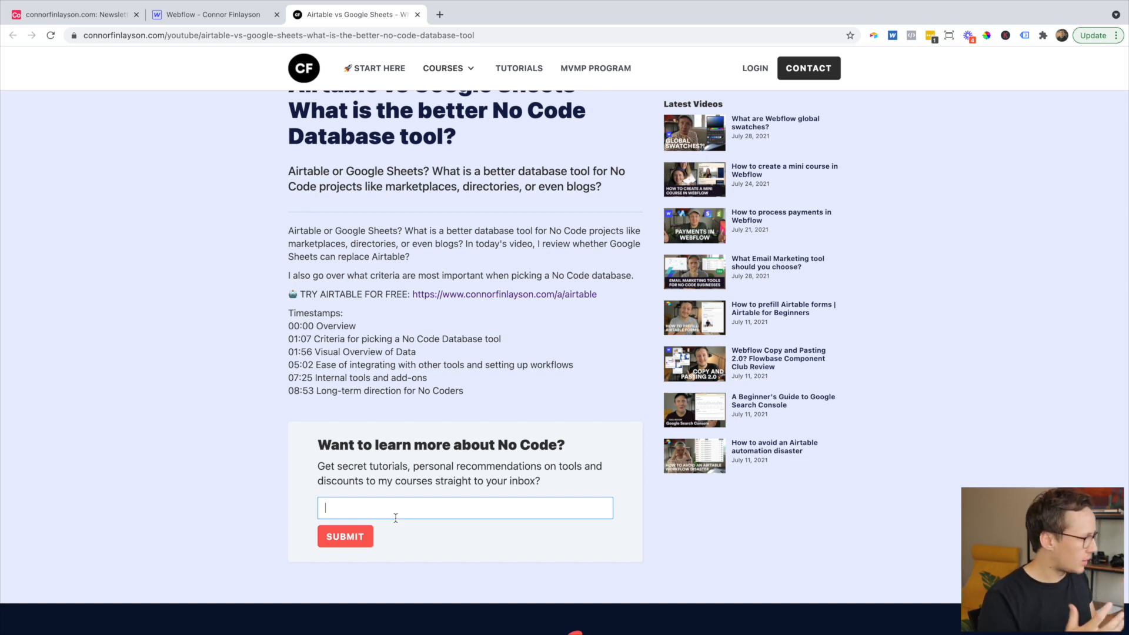
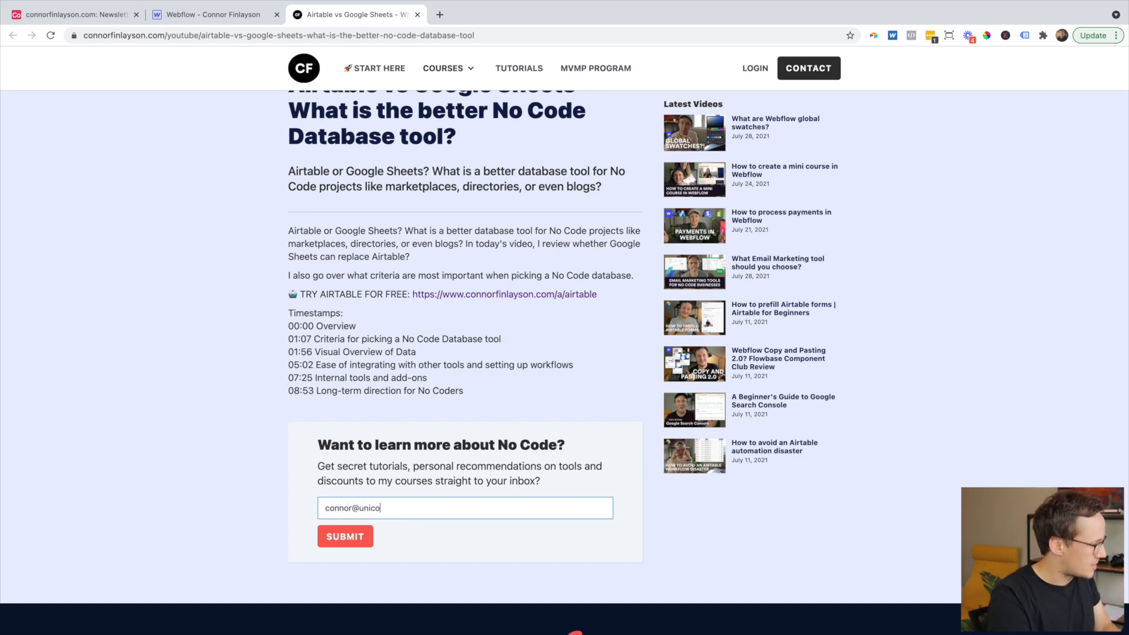
key(Return)
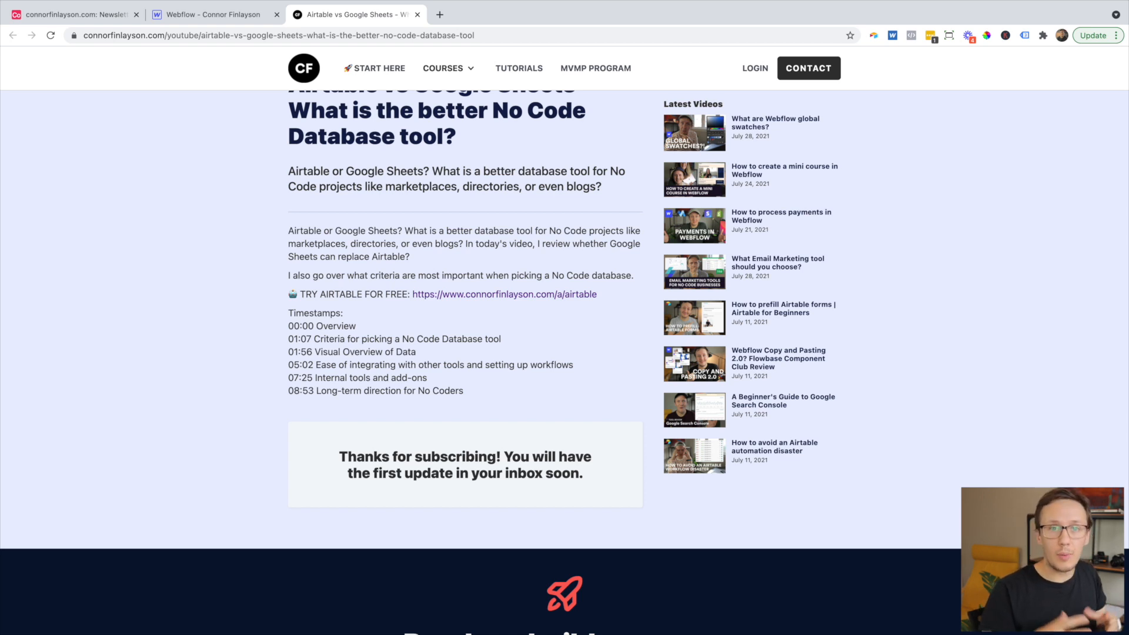
click(103, 13)
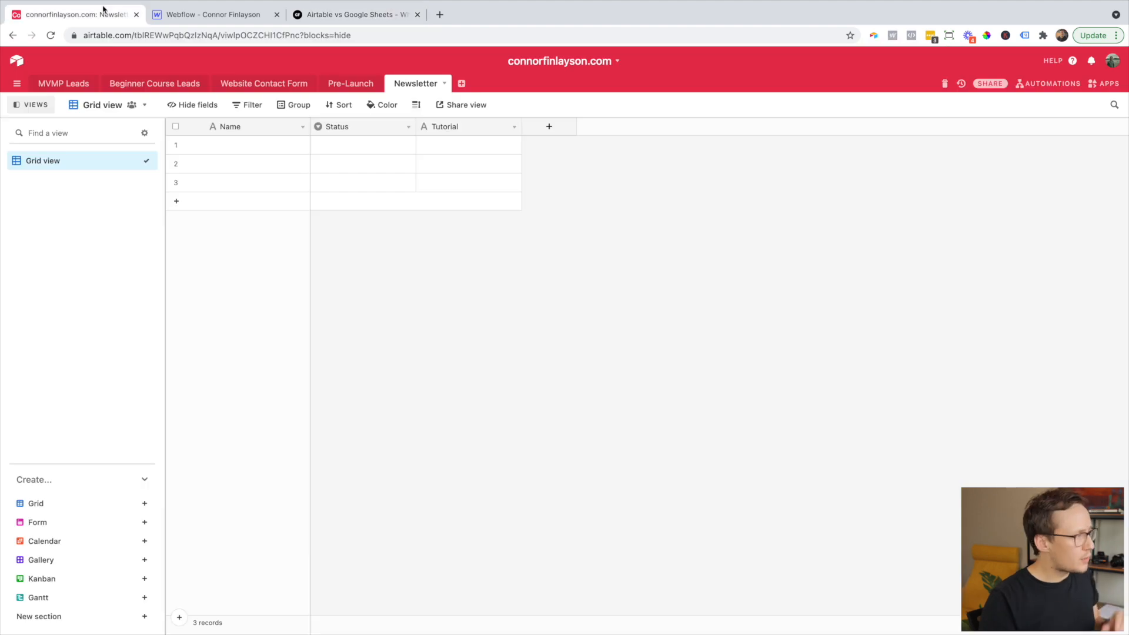
- Create a new automation named 'Newsletter Lead Automation'
click(1044, 84)
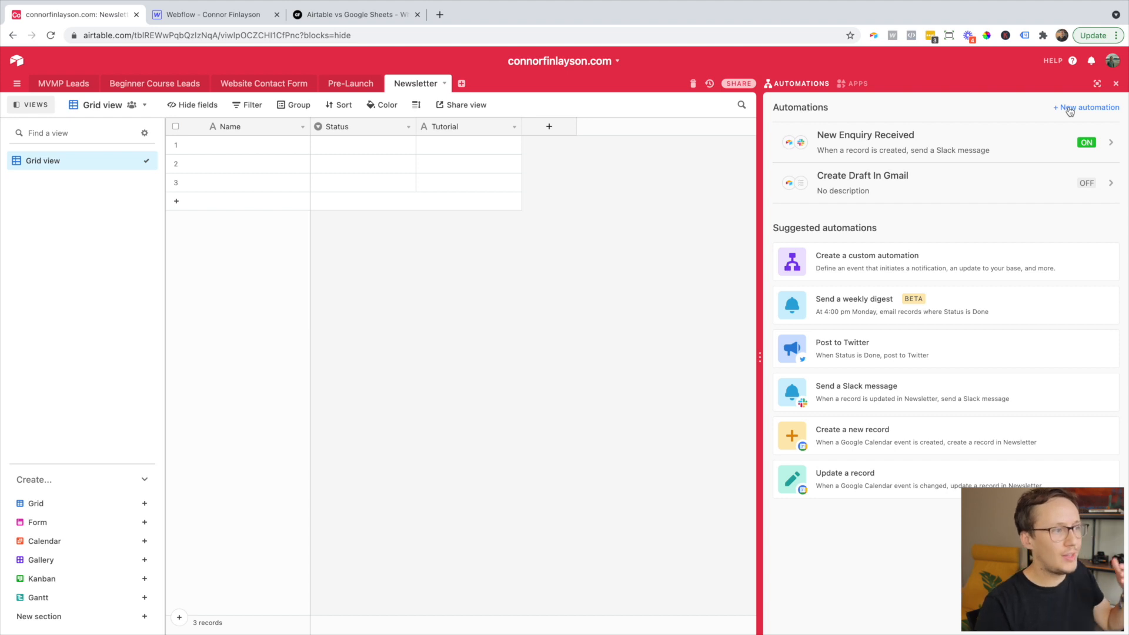
click(1069, 112)
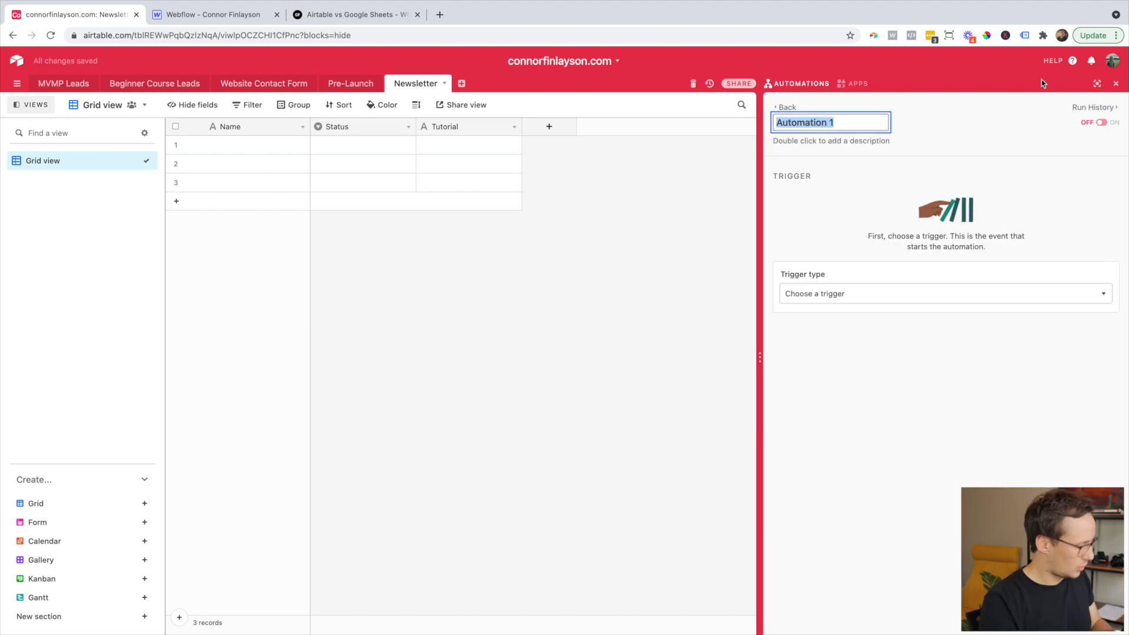
text(Newsletter Lead)
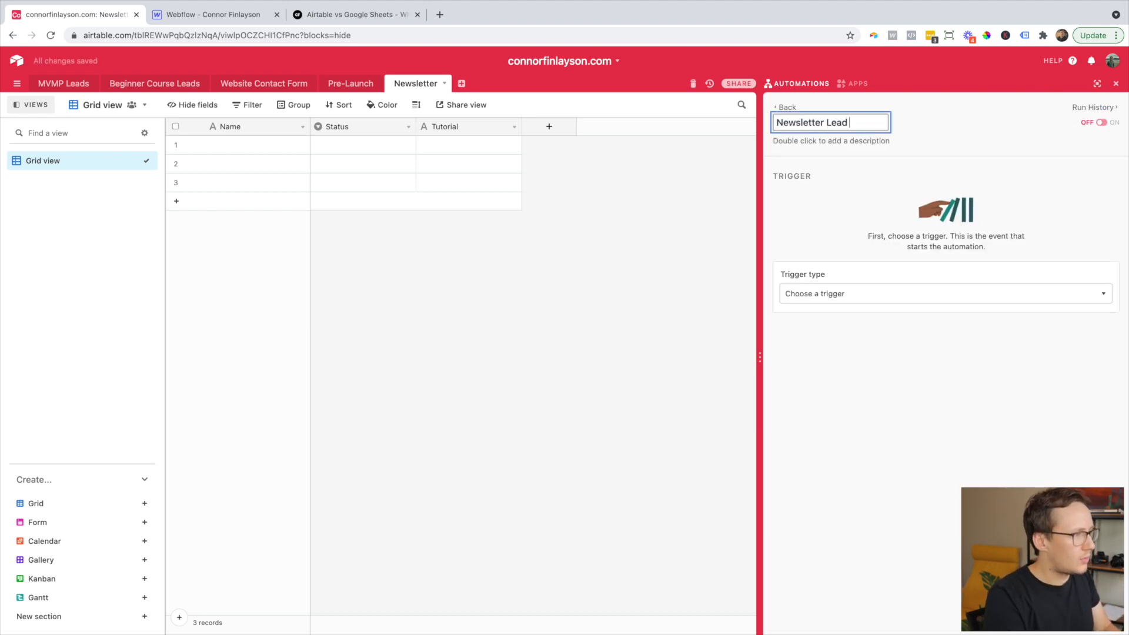
text( Automation)
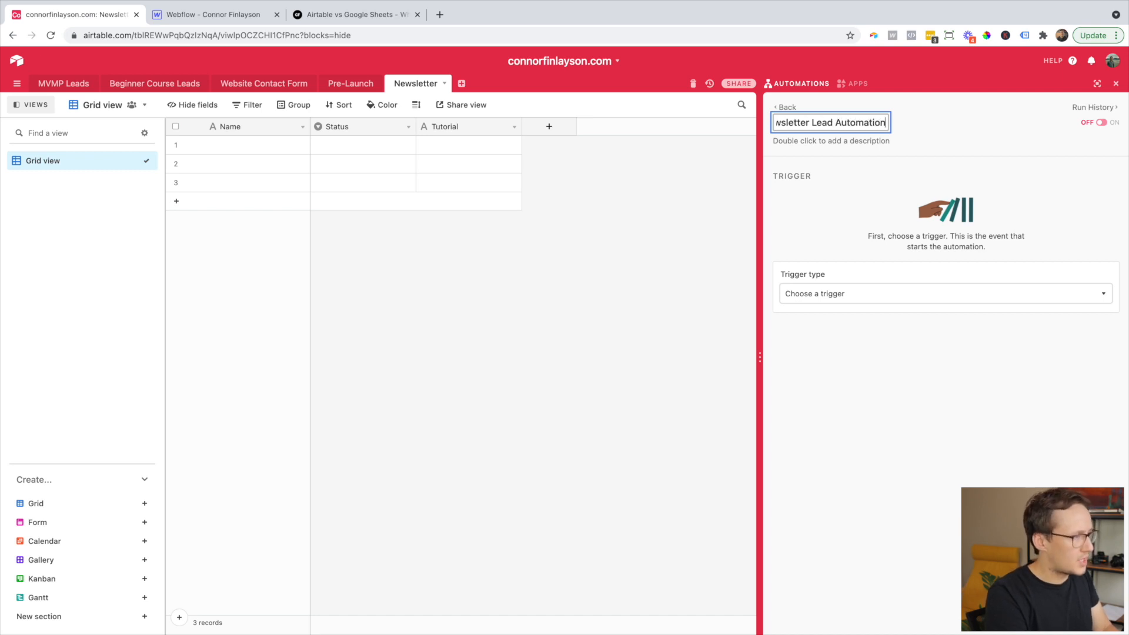
key(Return)
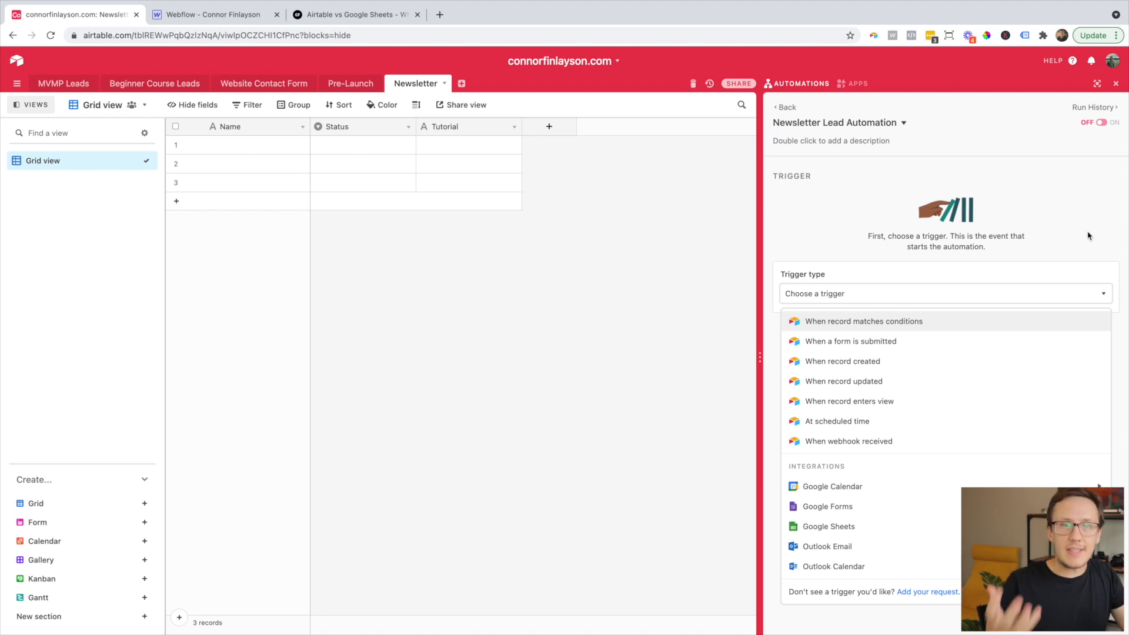
- Set the trigger to 'When webhook received' and copy its webhook URL
click(864, 443)
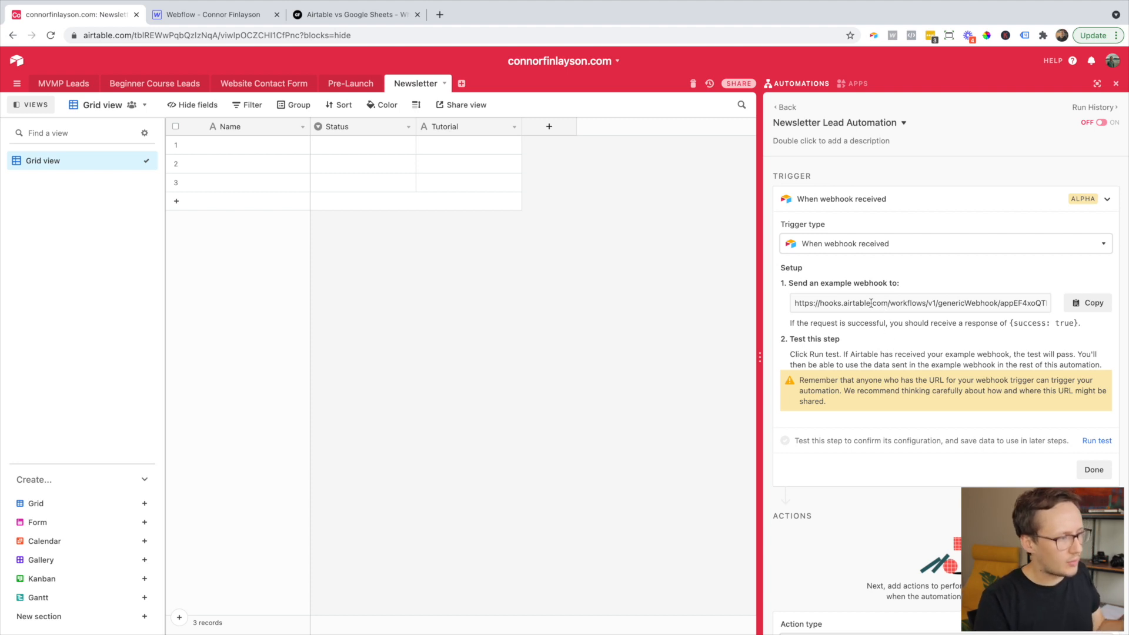
click(871, 303)
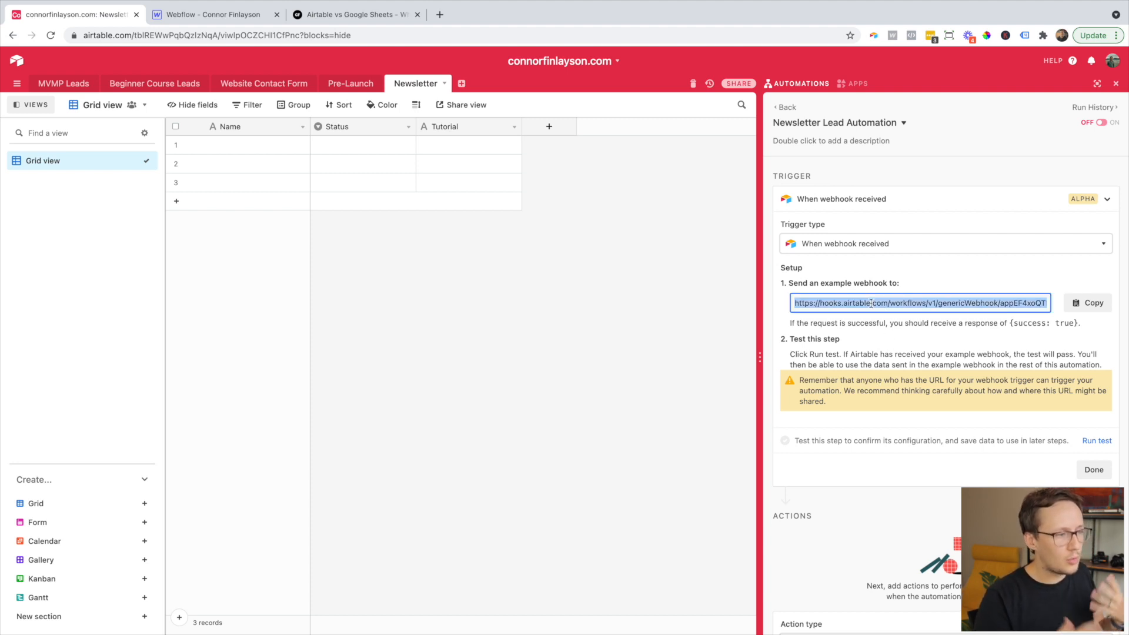
click(1100, 304)
click(223, 18)
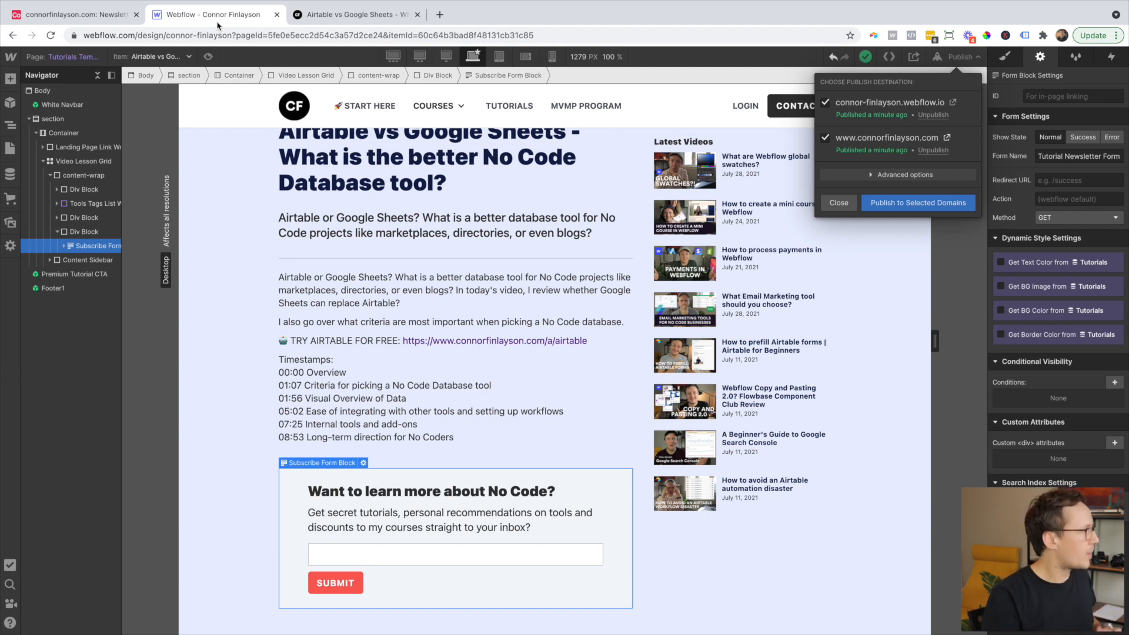
- In Webflow Project Settings > Integrations, start a new webhook triggered by Form submission
click(13, 63)
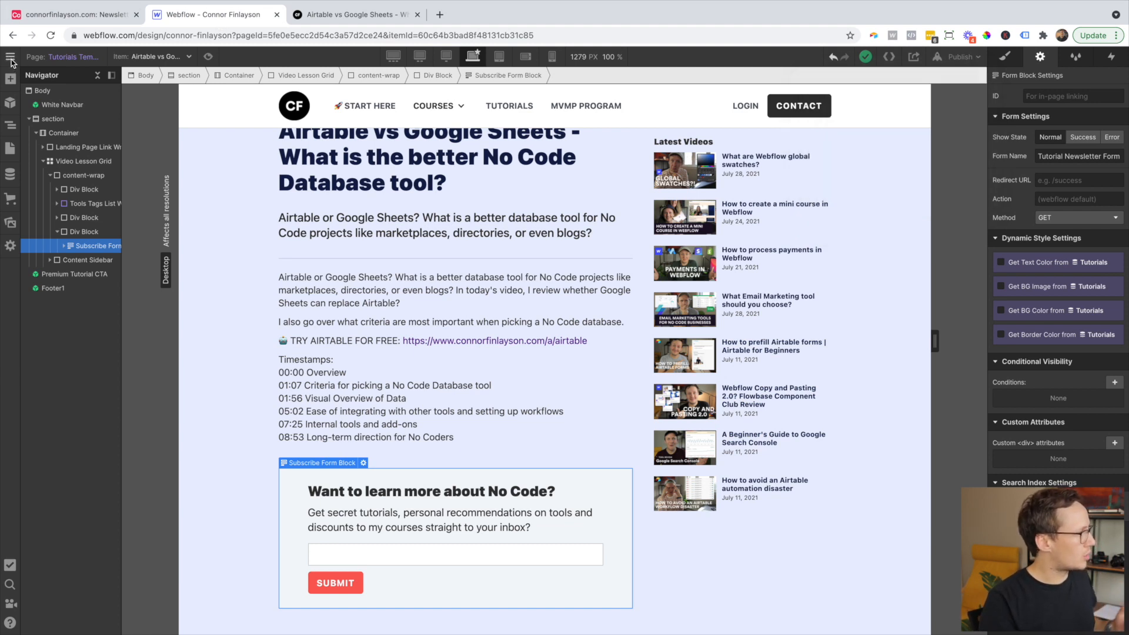
mouse_move(12, 62)
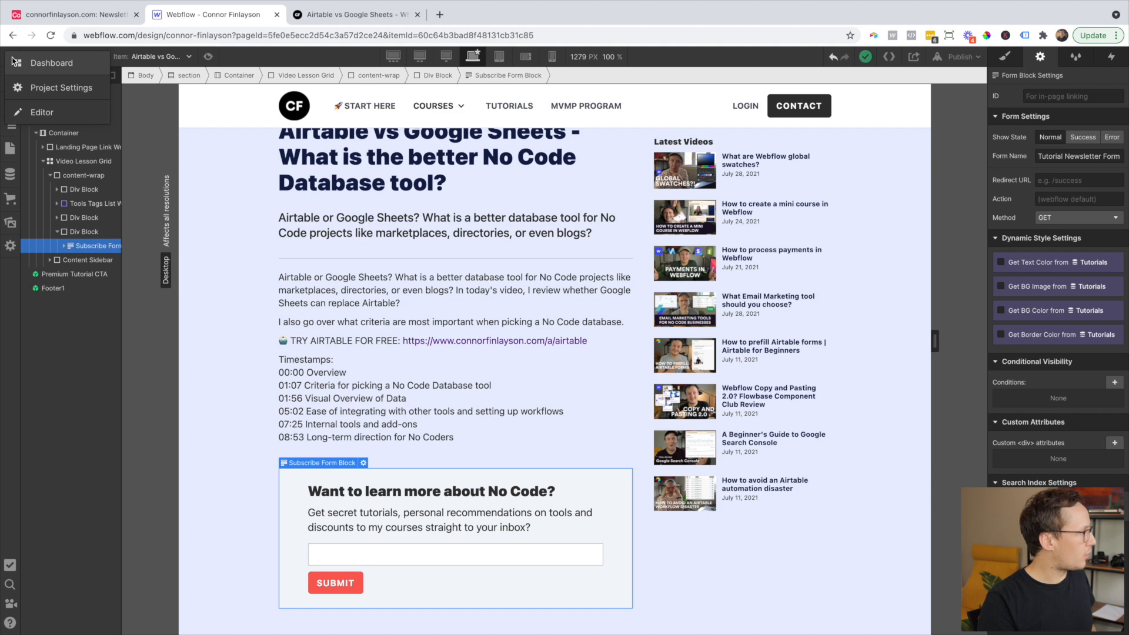
click(43, 88)
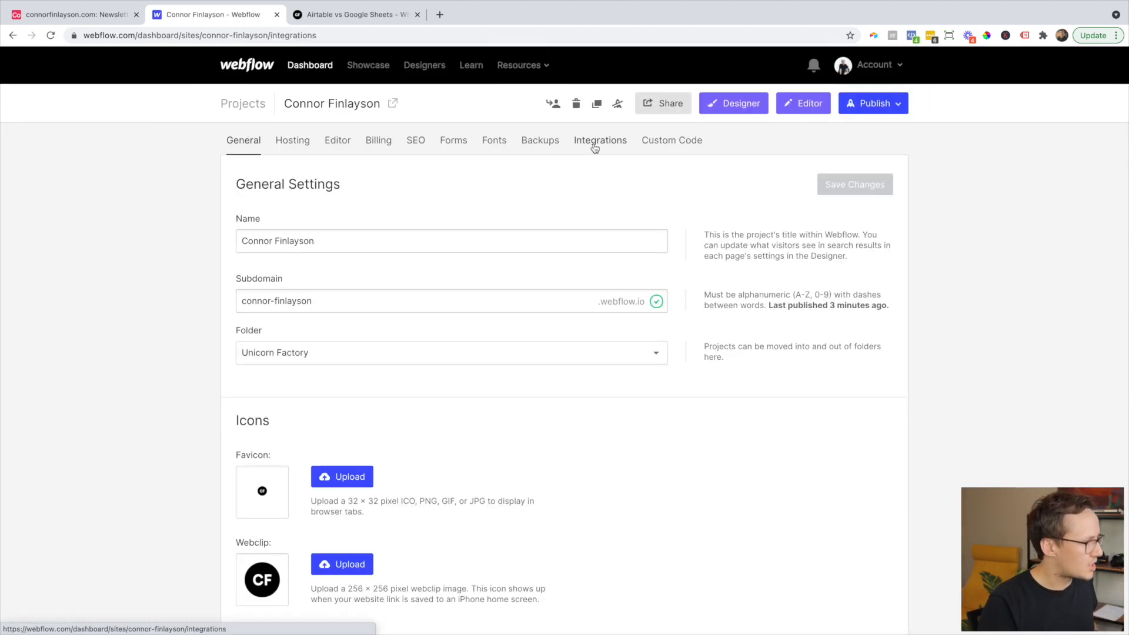
click(595, 148)
scroll(557, 230, down, 10)
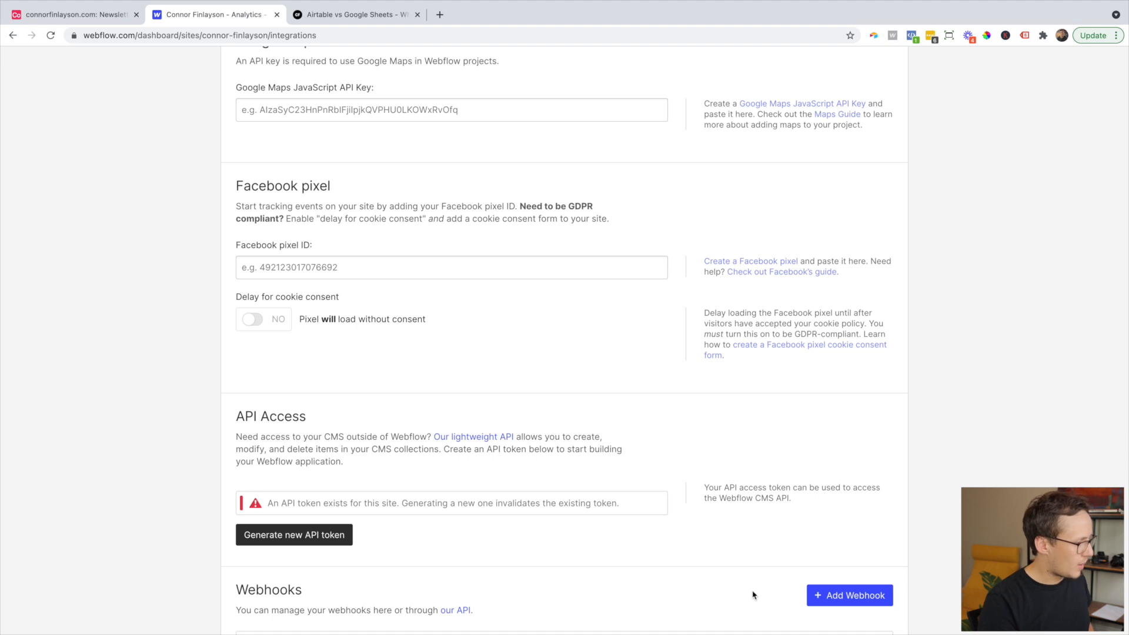
click(835, 600)
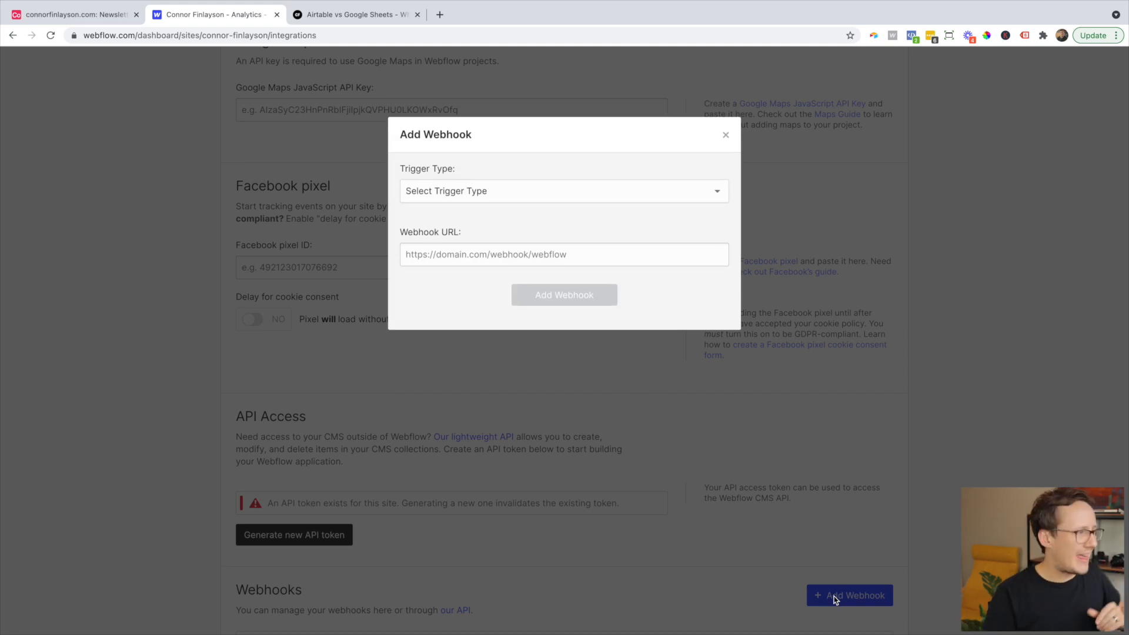
click(511, 195)
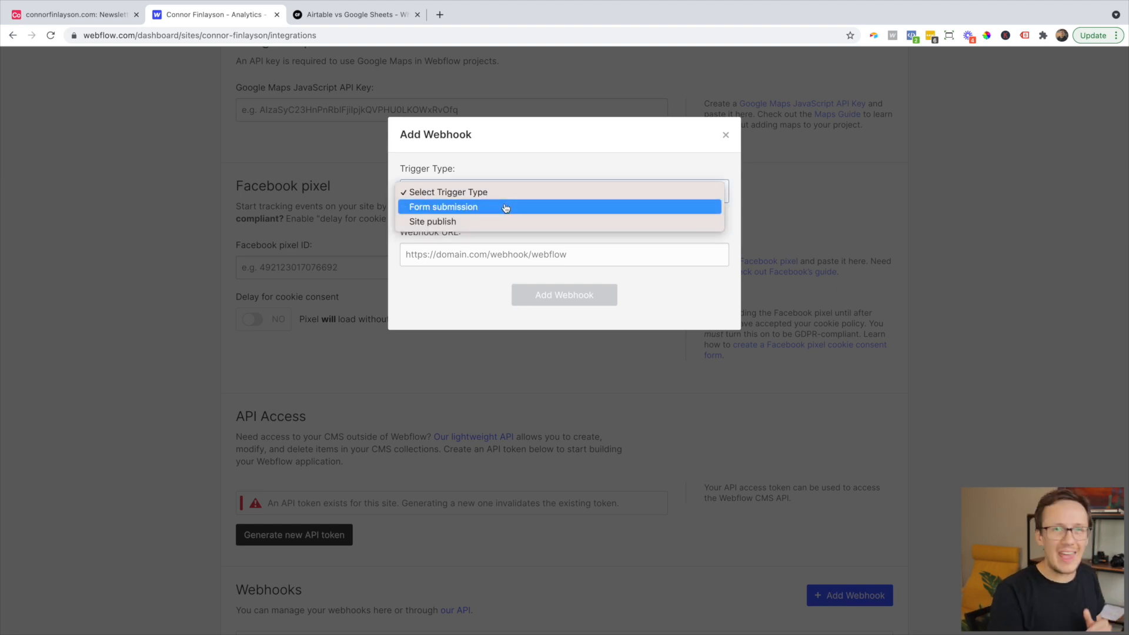
click(505, 207)
- Paste the Airtable webhook URL as the destination and save the webhook
click(486, 249)
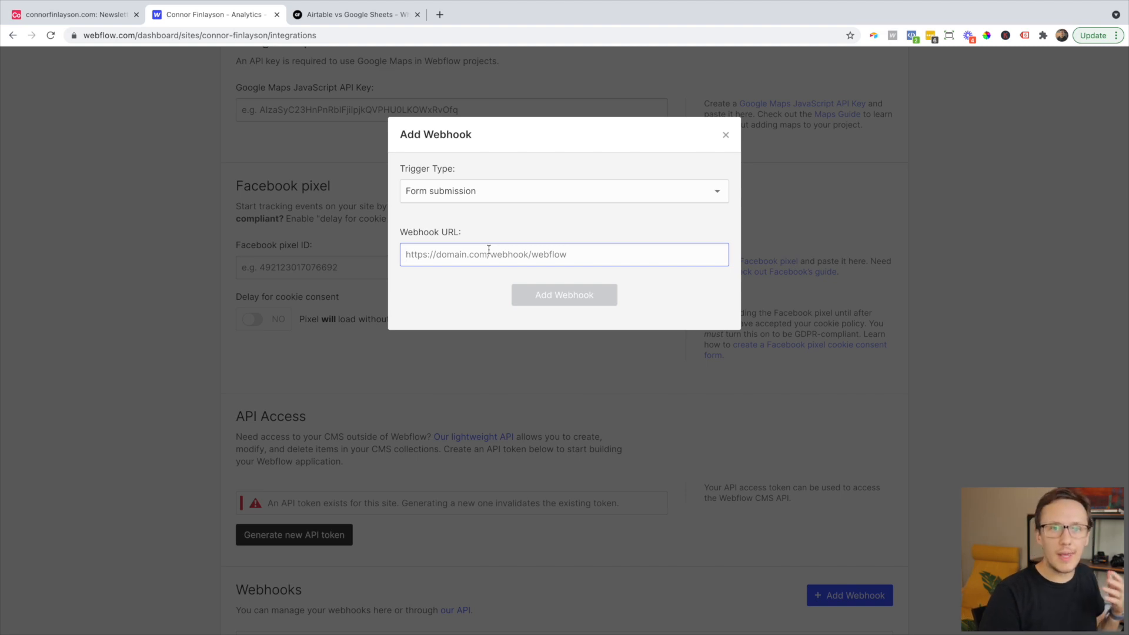
click(88, 15)
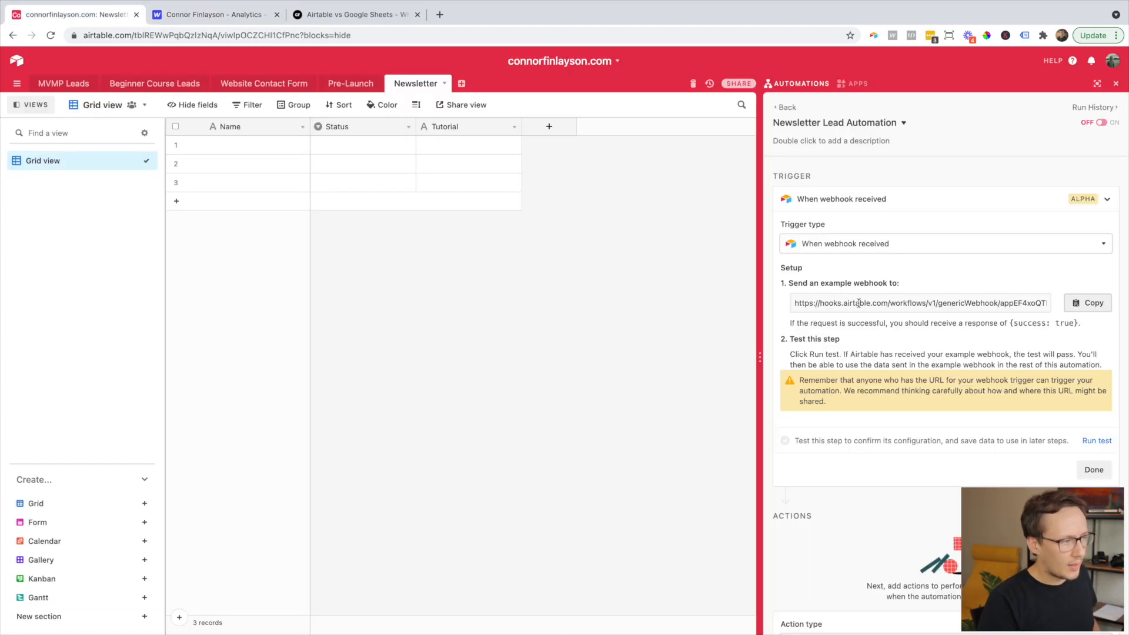
click(1080, 307)
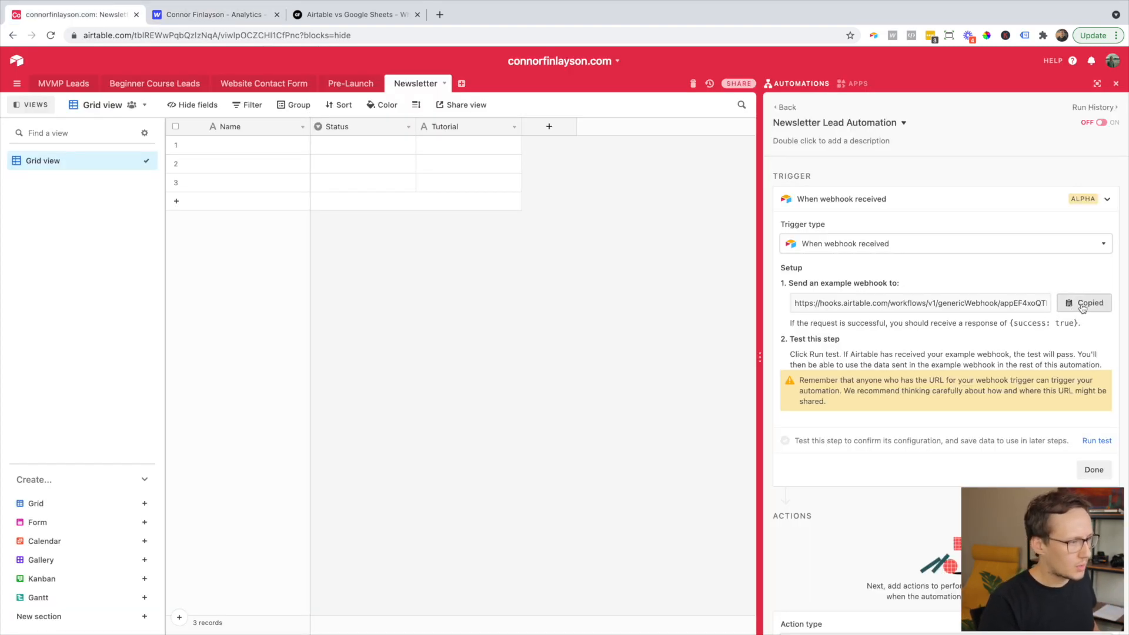
click(206, 45)
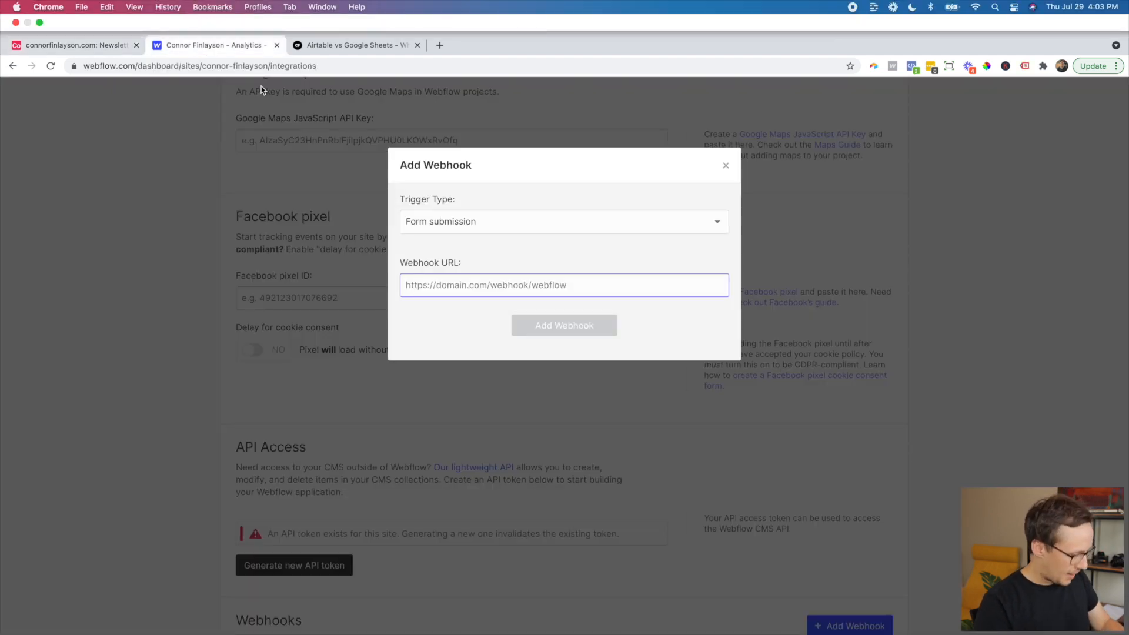
key(super+v)
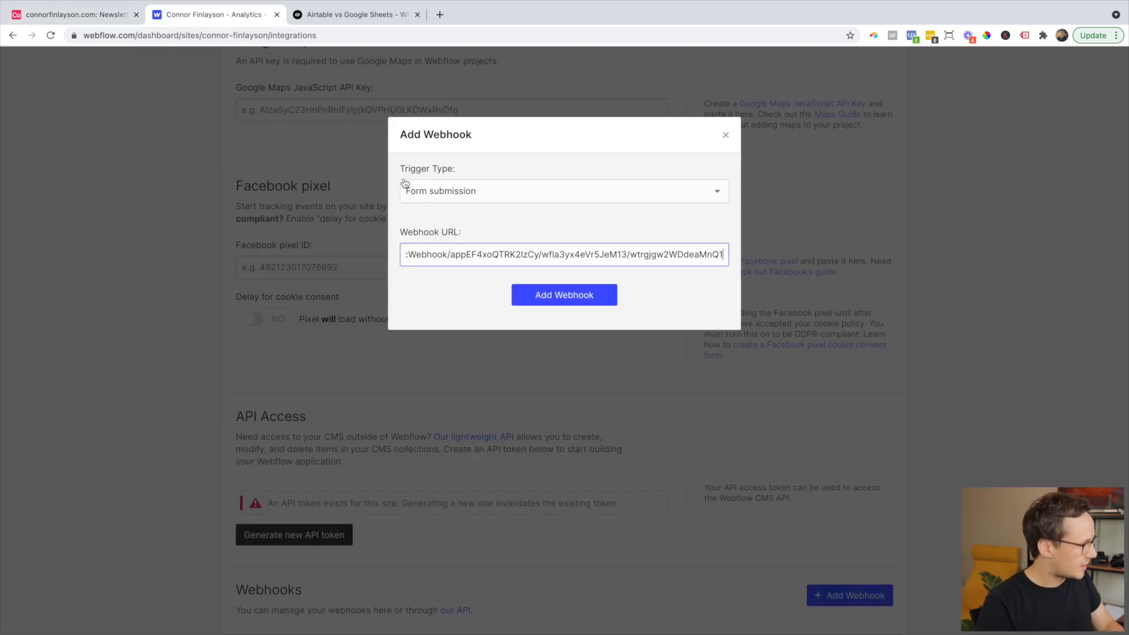
click(556, 296)
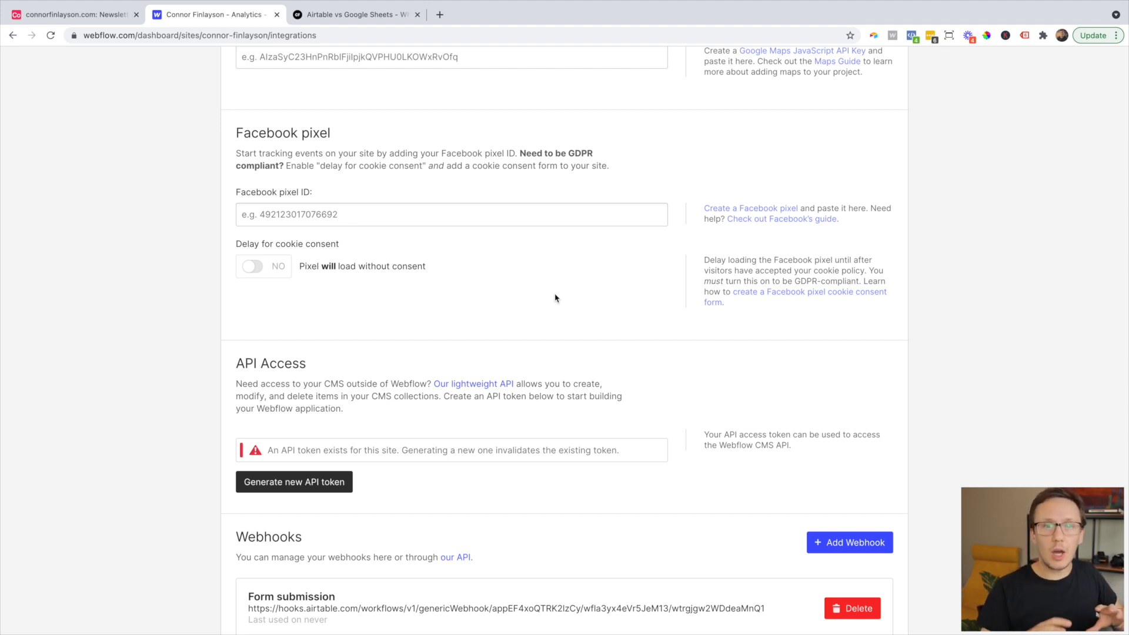
- Start the Airtable webhook trigger test, then submit the newsletter form with a test email
click(76, 14)
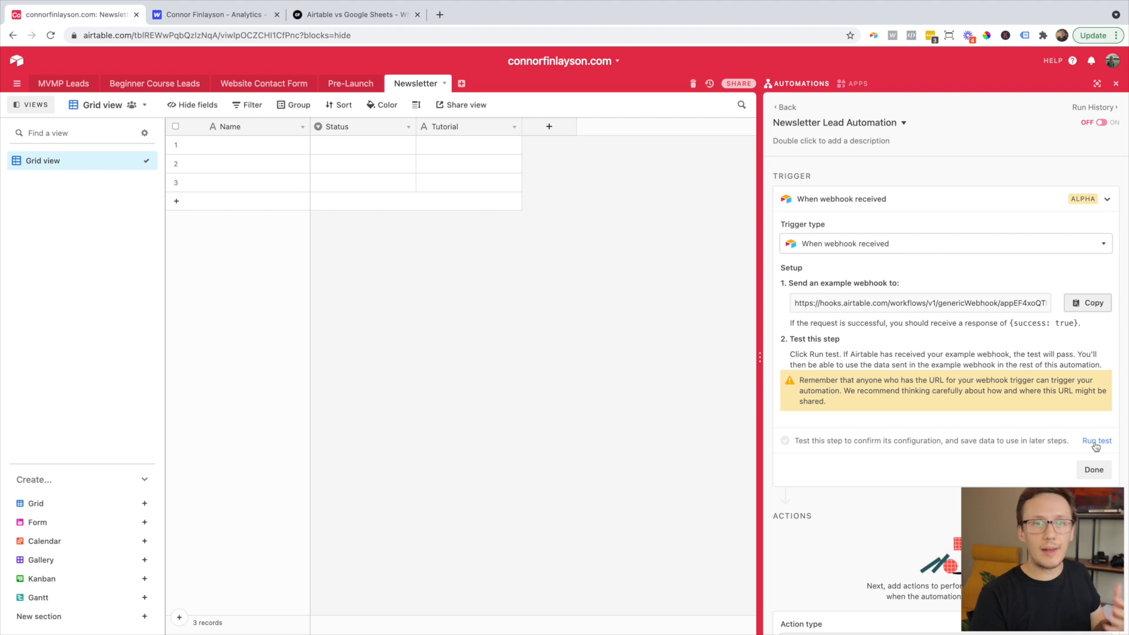
click(1095, 444)
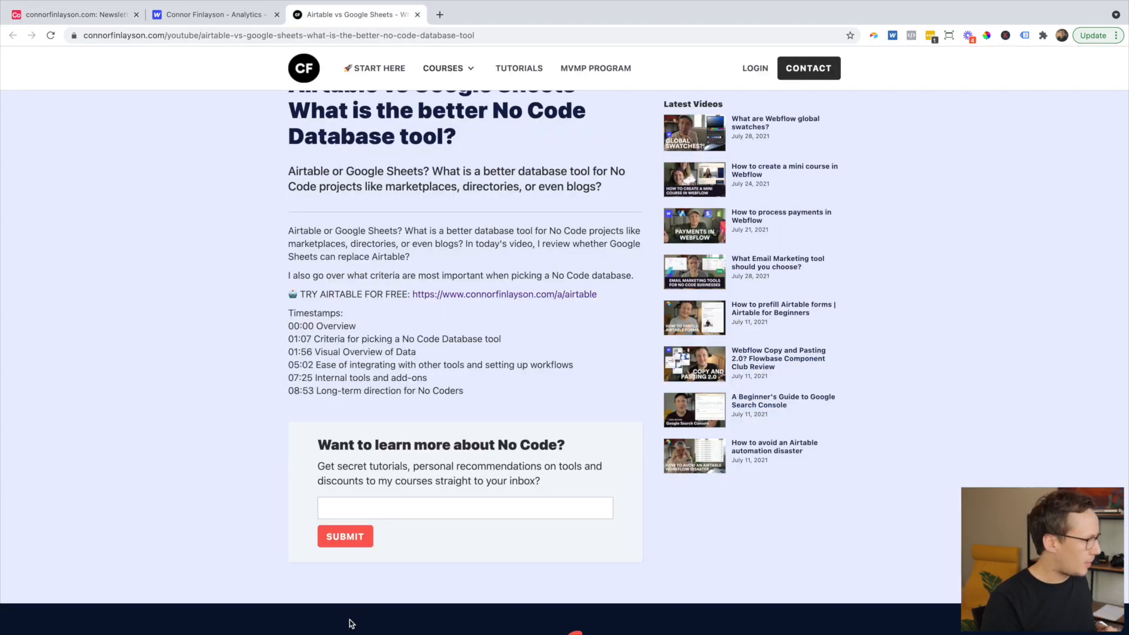
click(380, 509)
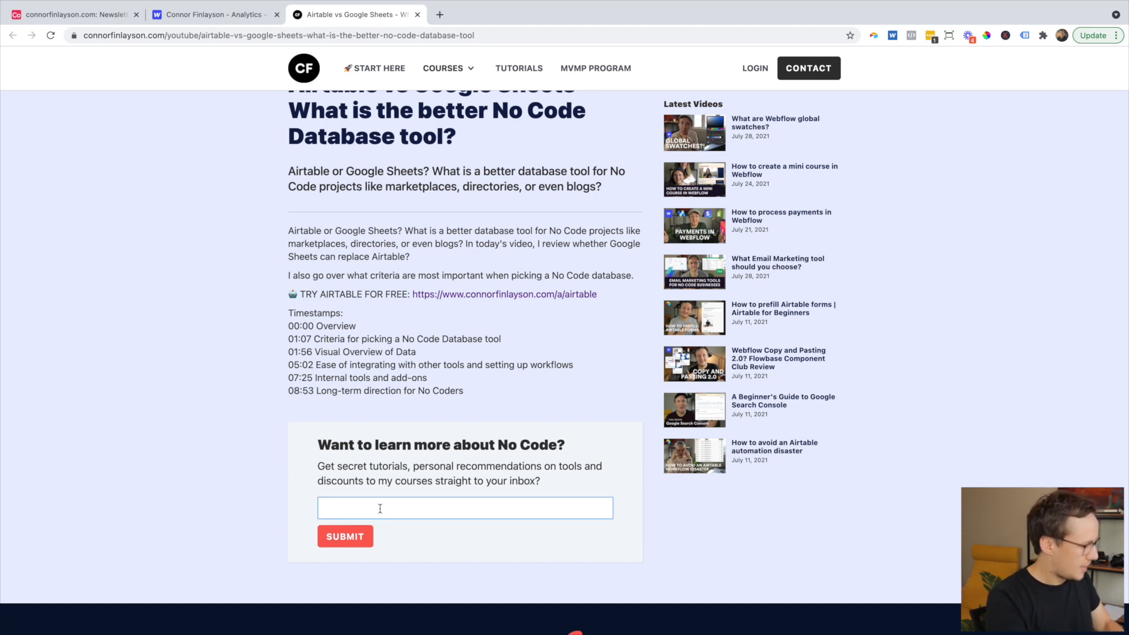
text(info@test.com)
key(Return)
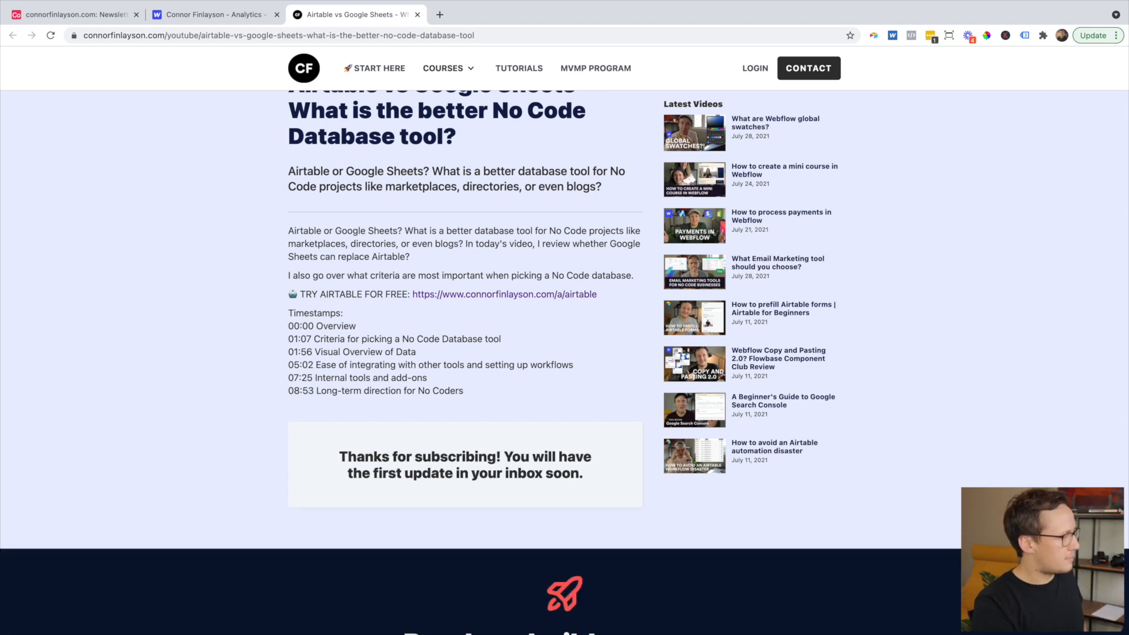
click(64, 18)
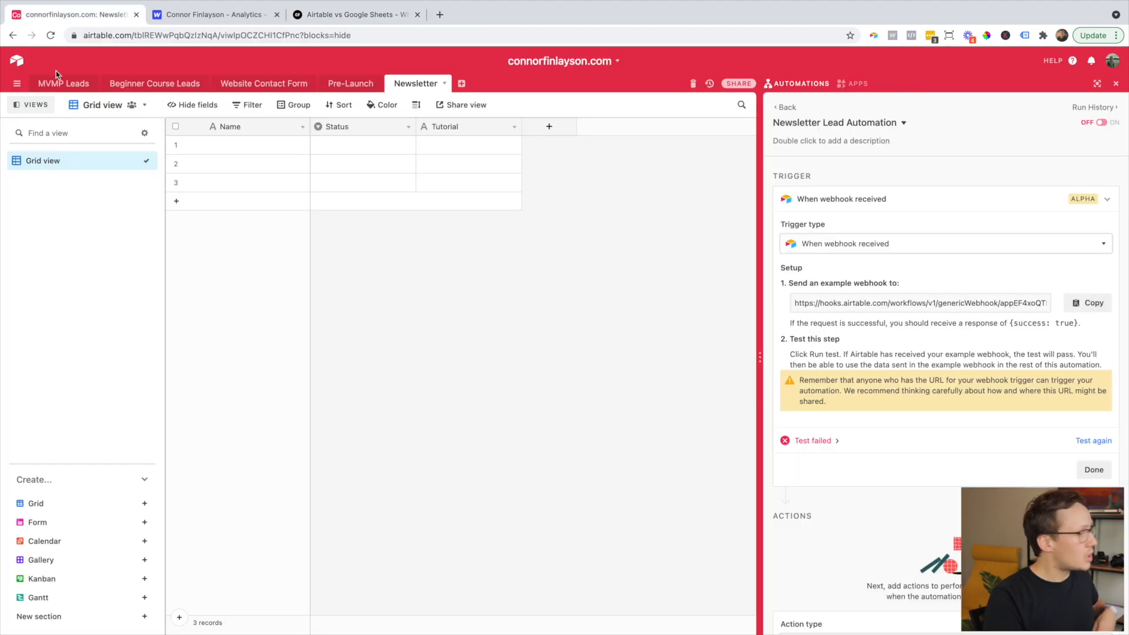
- Rerun the trigger test, inspect the captured body data fields (tutorial-slug, Email), and finish the trigger
click(1089, 443)
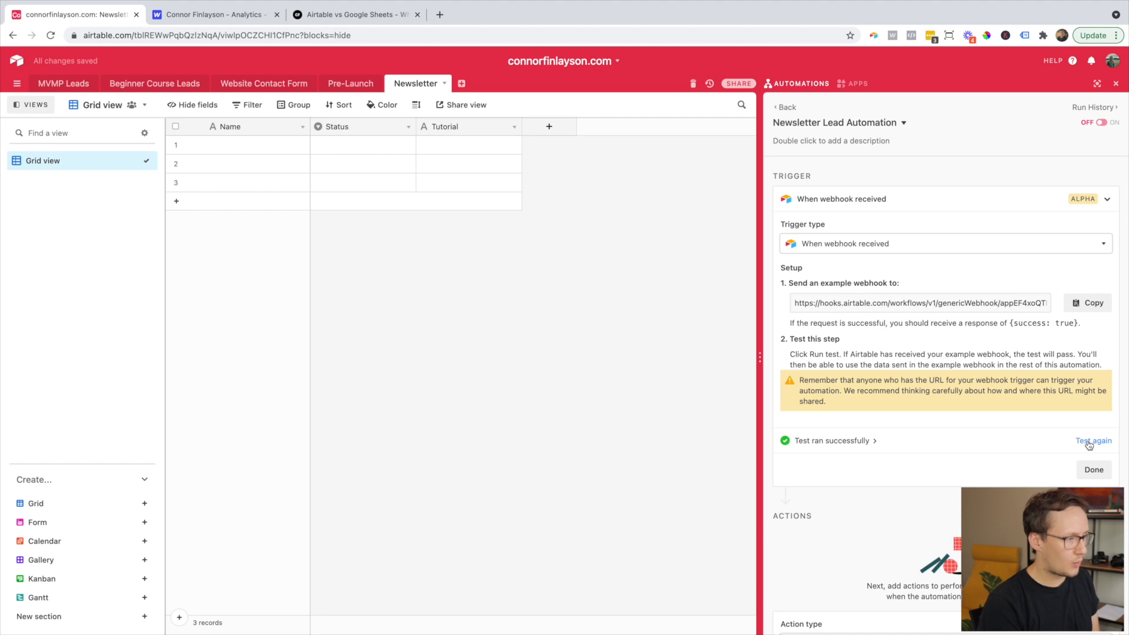
click(877, 442)
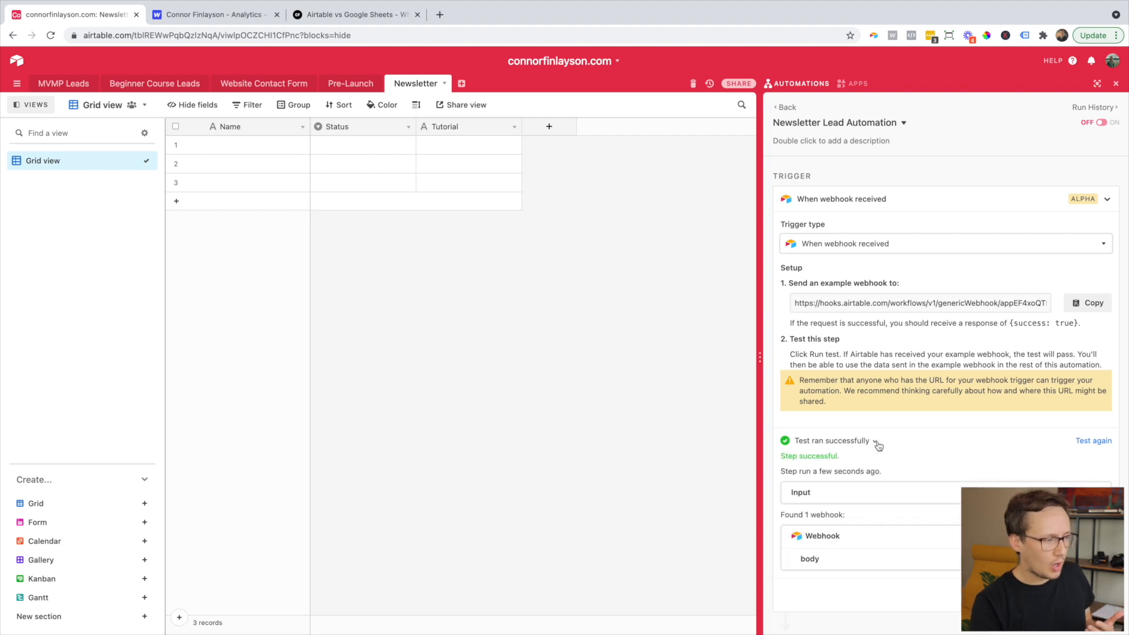
scroll(878, 446, down, 3)
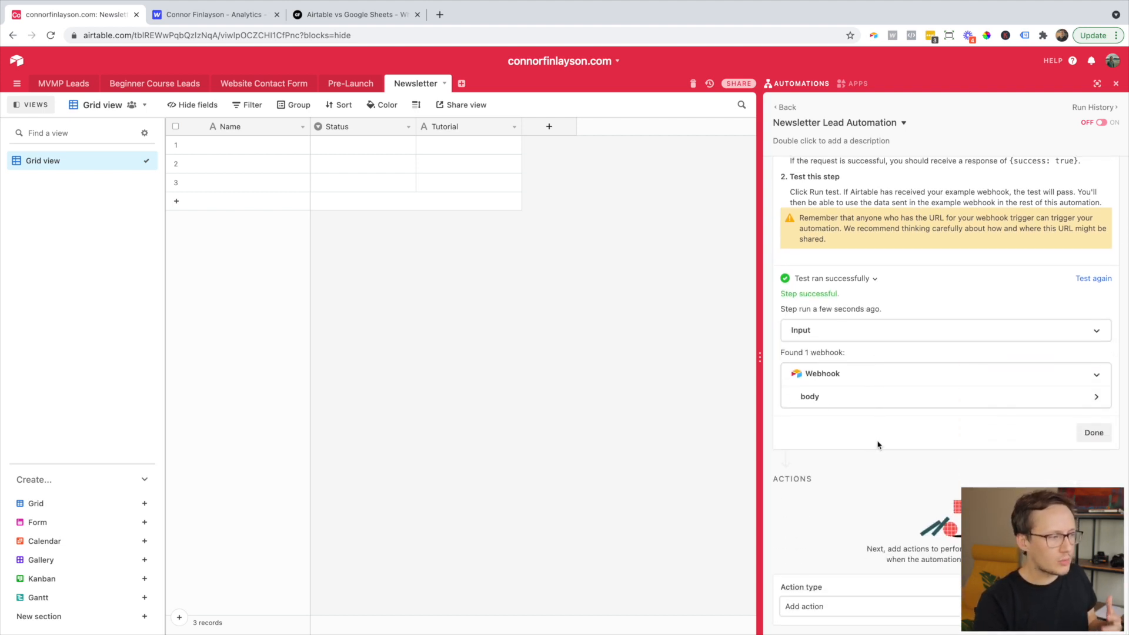
click(840, 398)
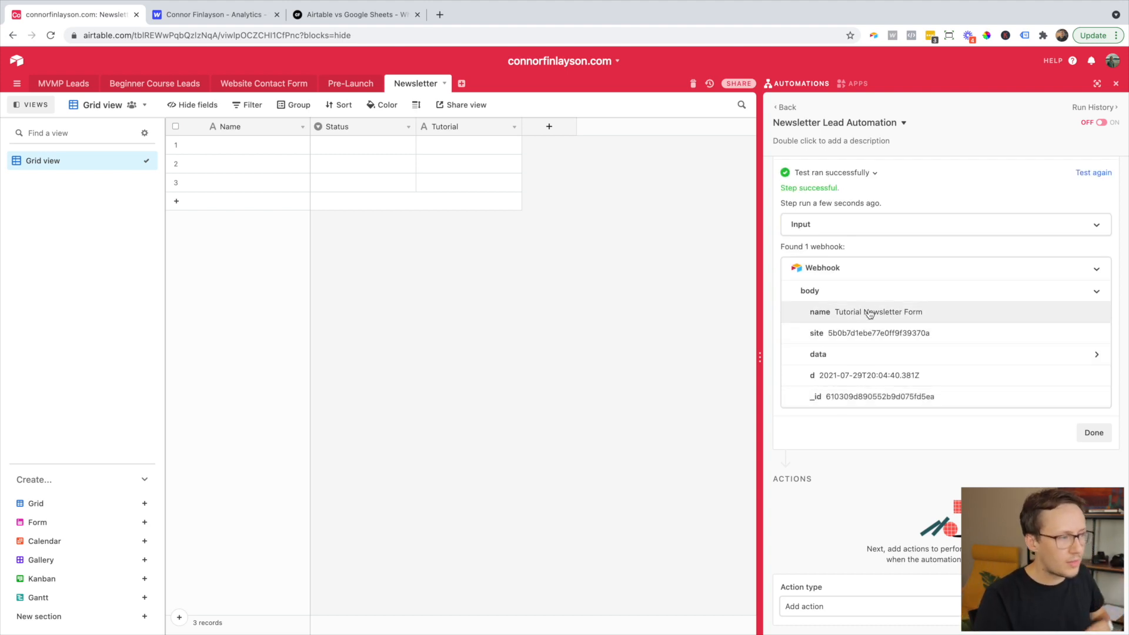
click(867, 354)
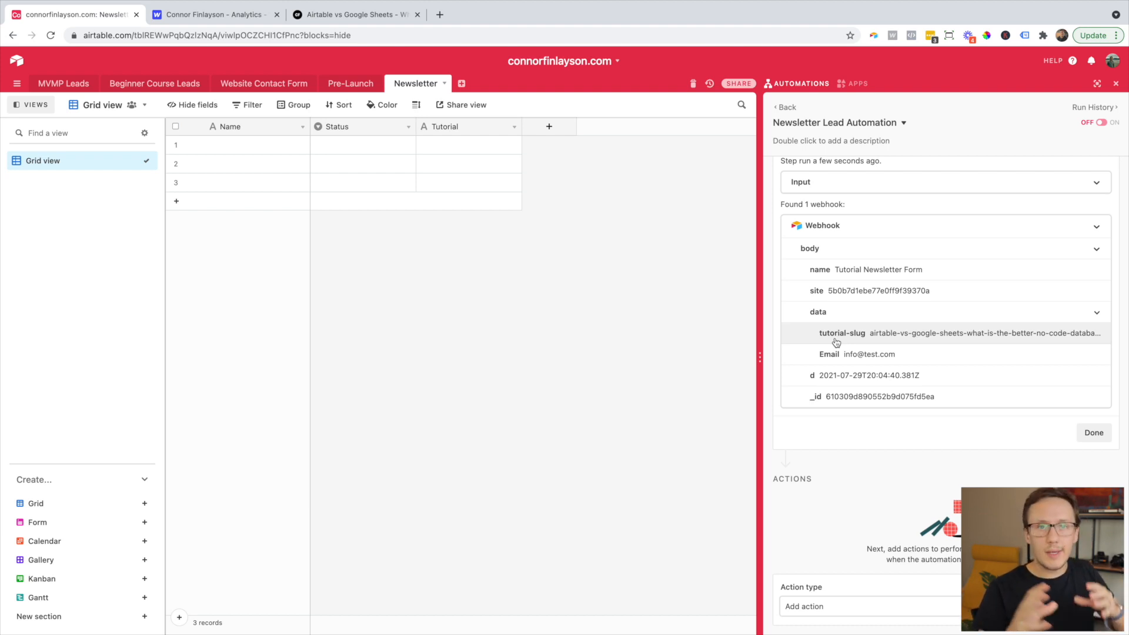
click(1093, 432)
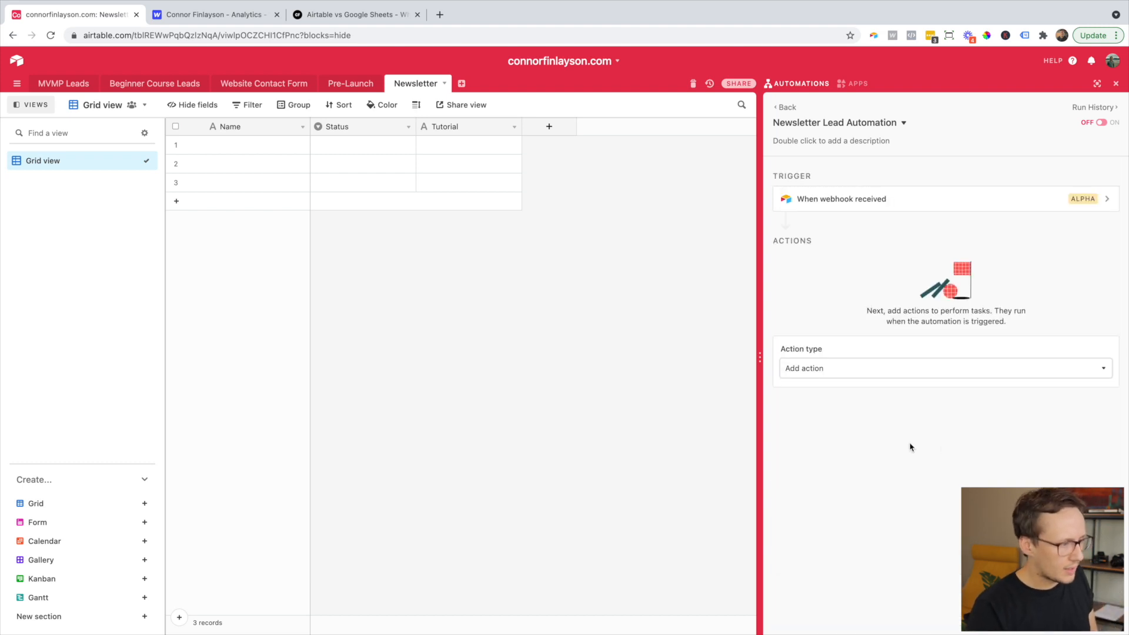
- Add a Create record action that writes to the Newsletter table
click(831, 369)
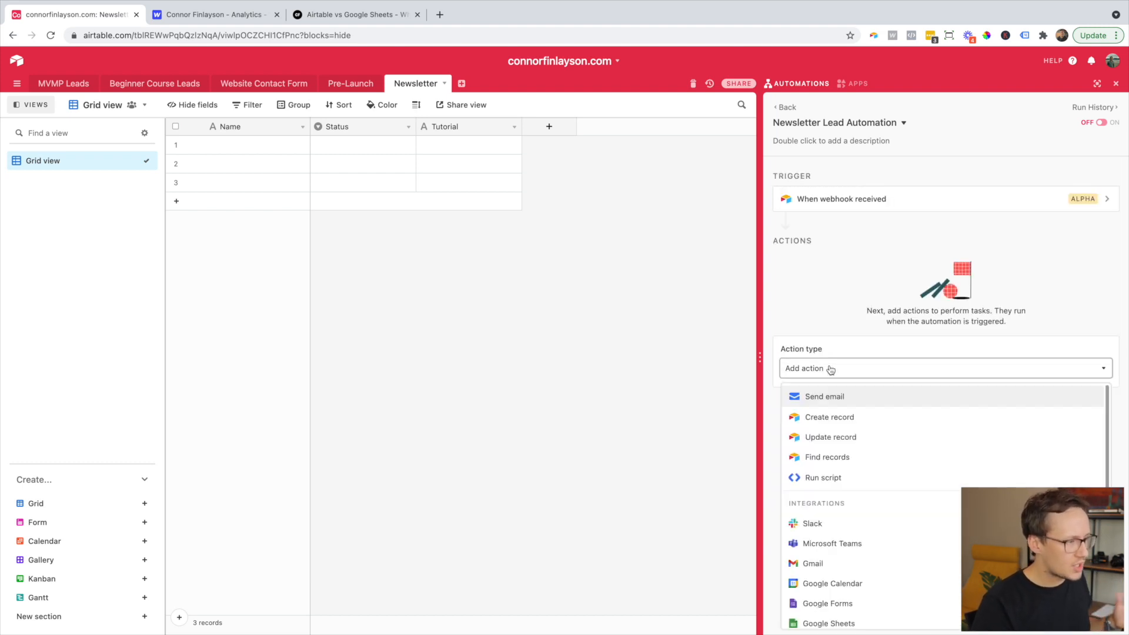
click(842, 419)
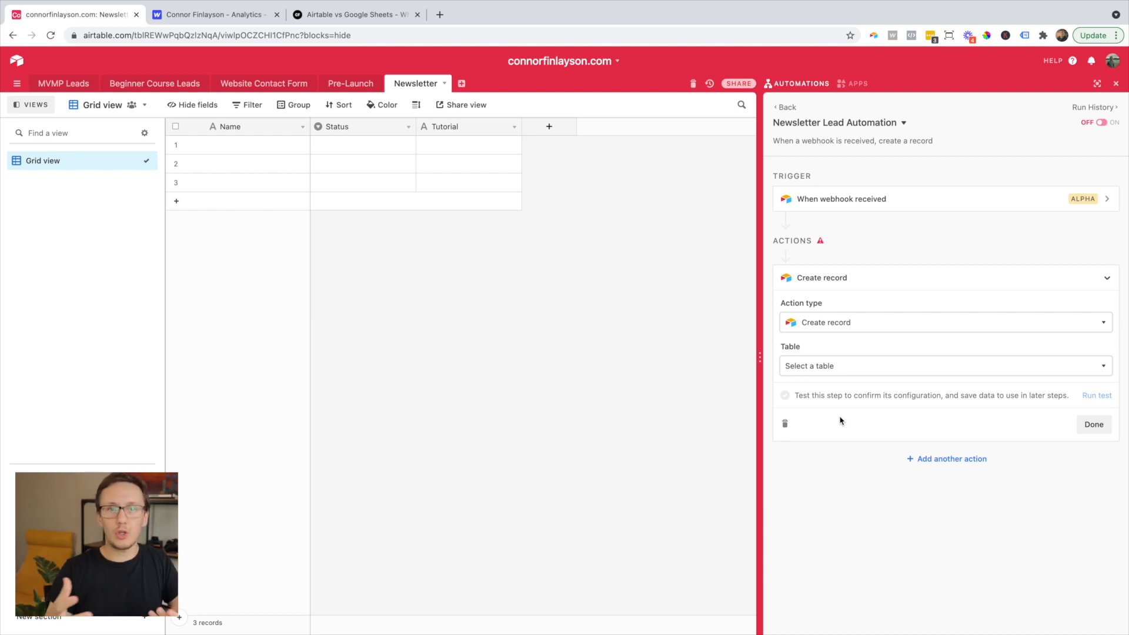
click(831, 368)
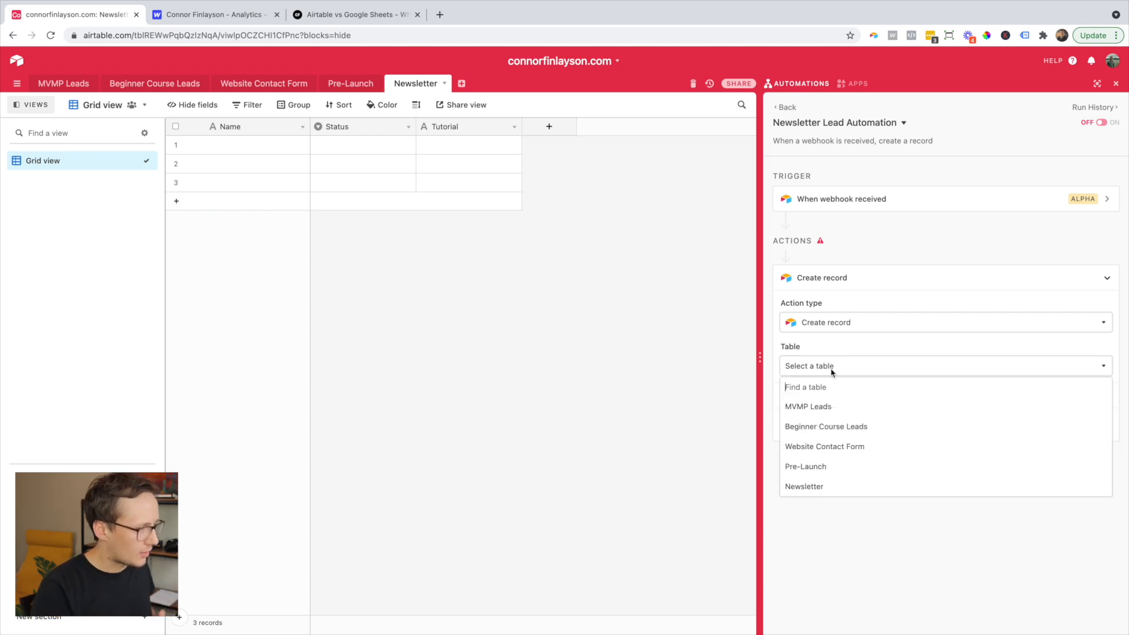
click(813, 493)
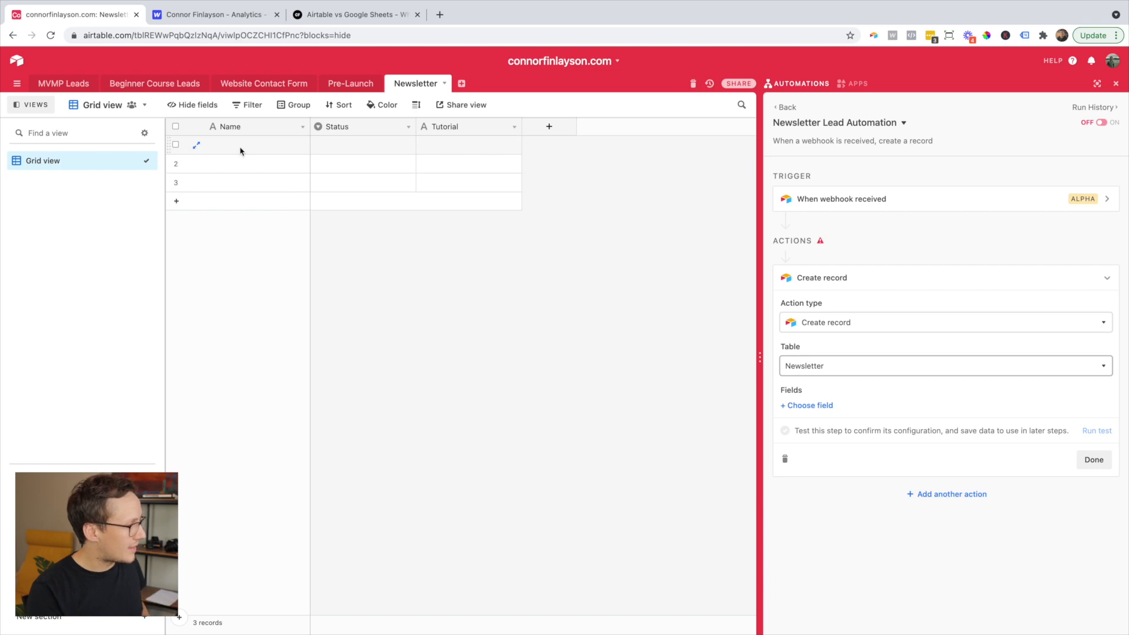
- Fill the Name field with the webhook's body > data > Email value
click(817, 407)
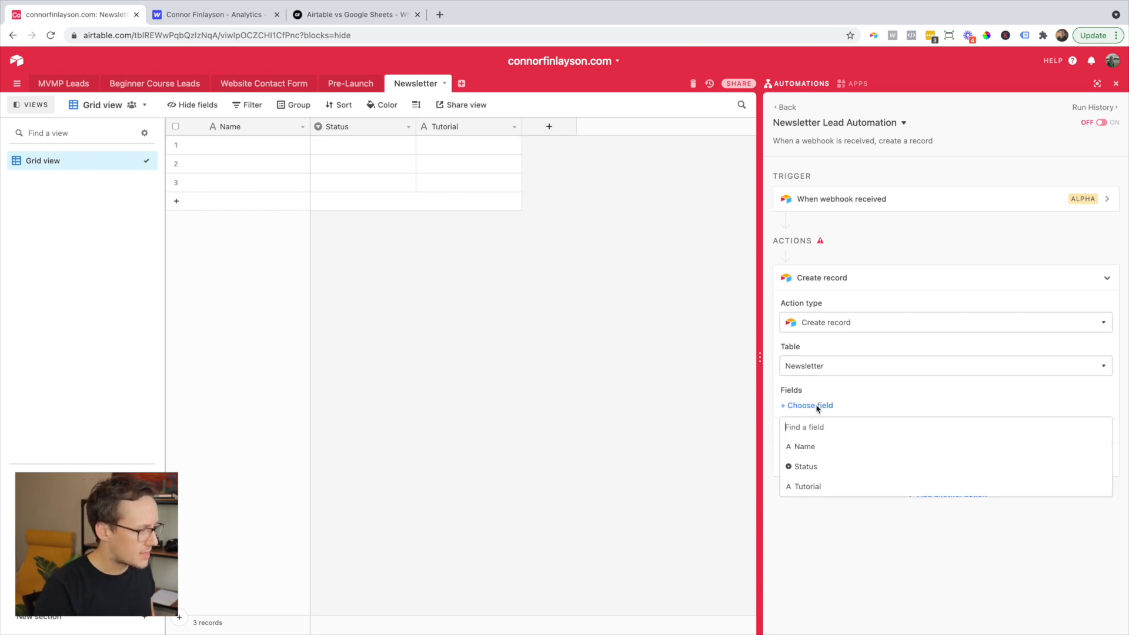
click(809, 447)
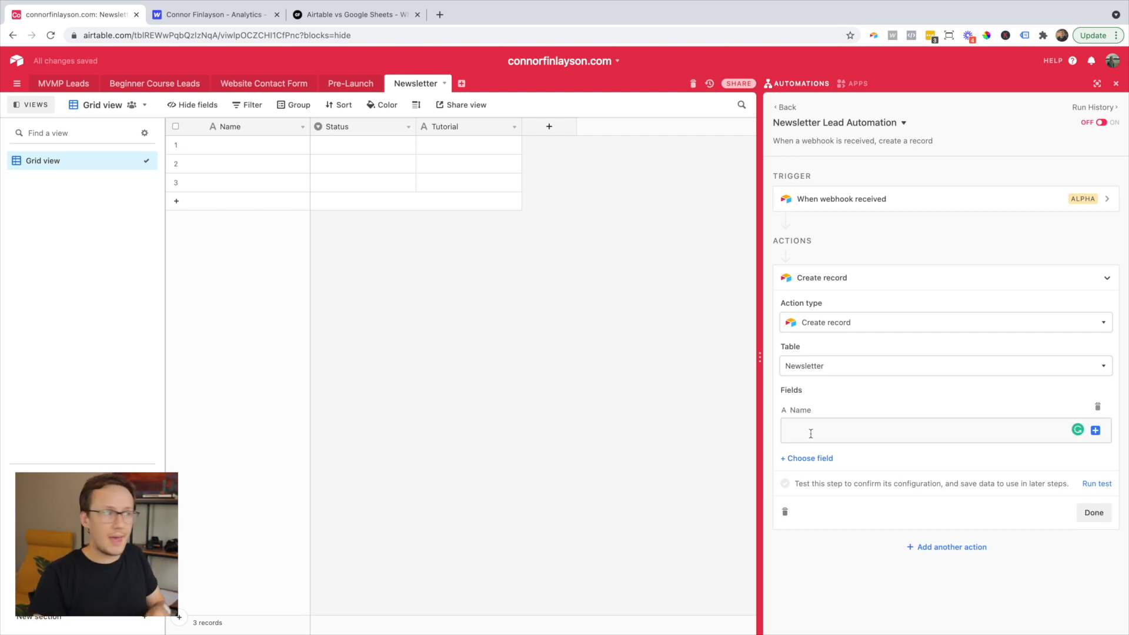
click(1096, 430)
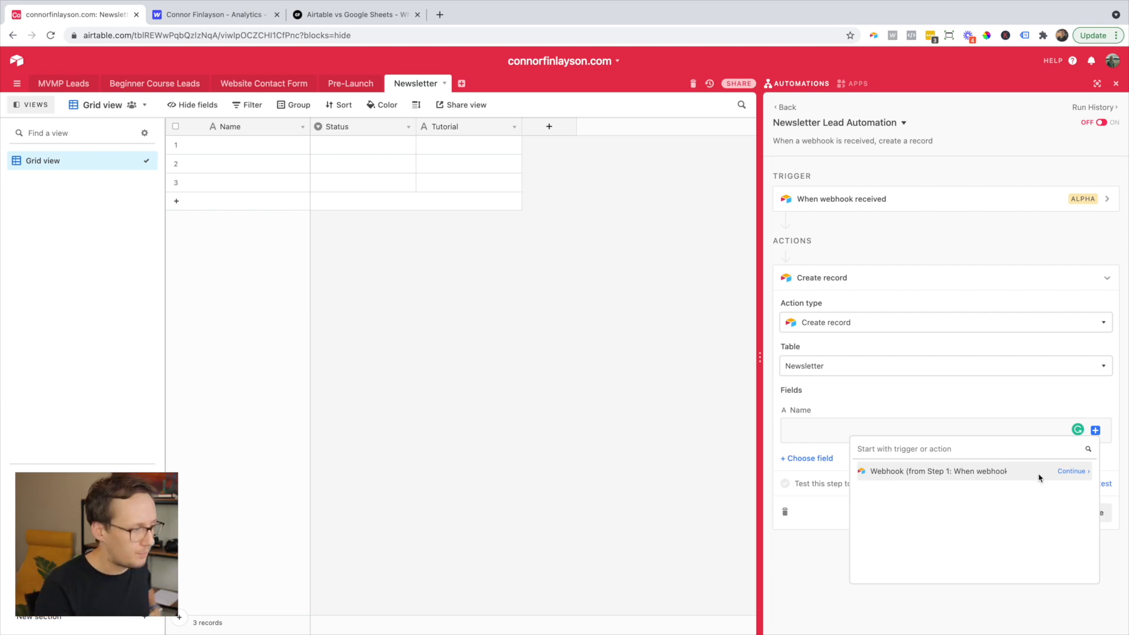
click(1068, 477)
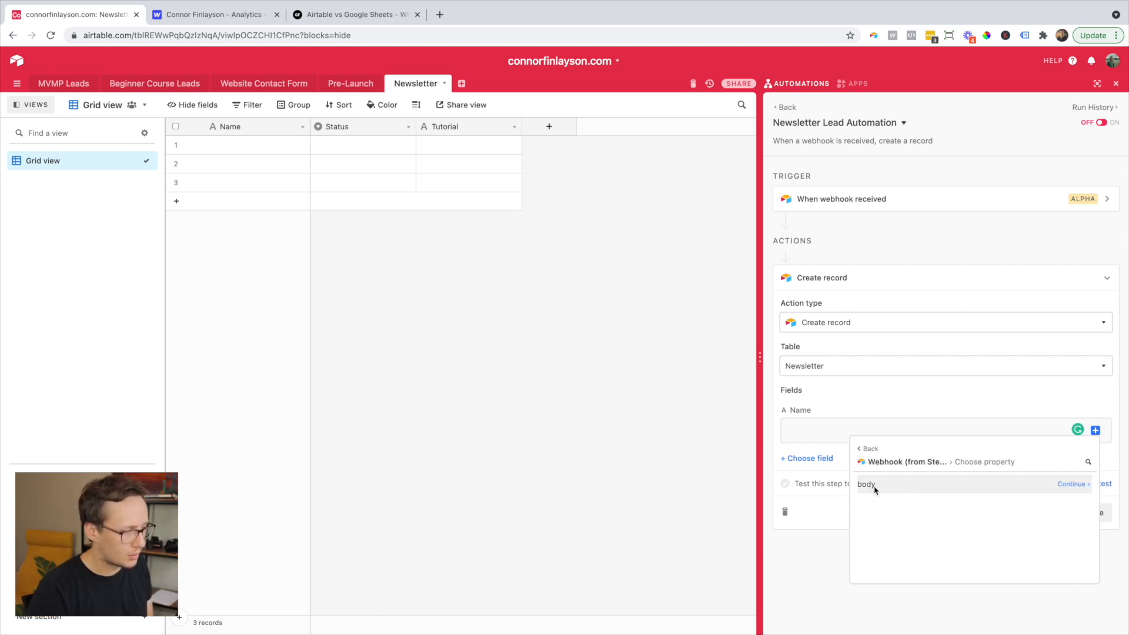
click(1069, 485)
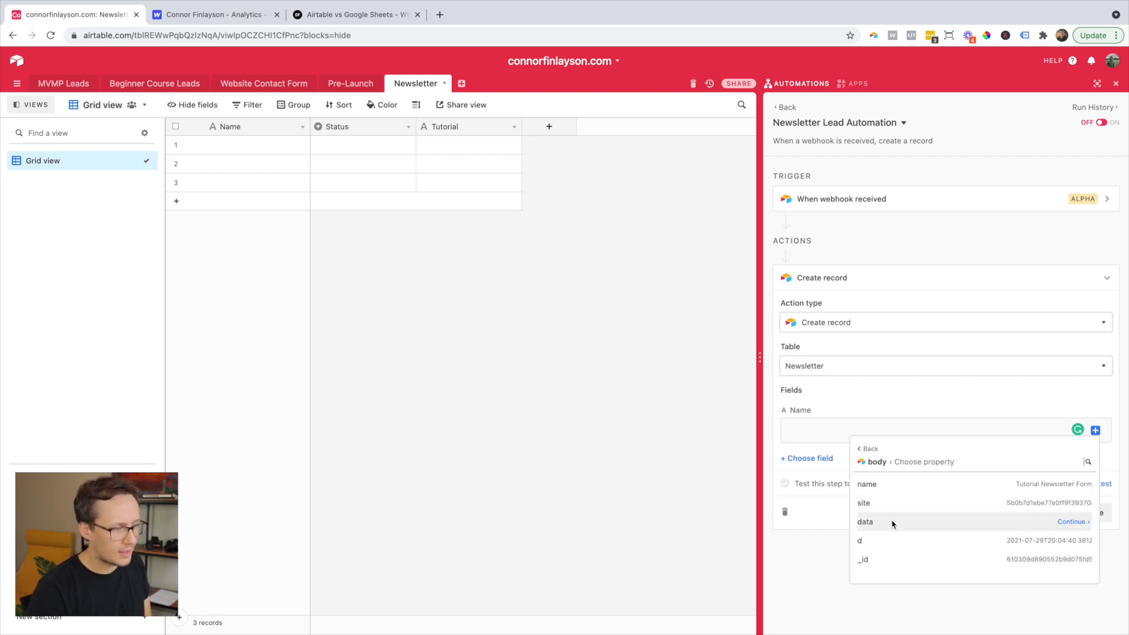
click(1072, 522)
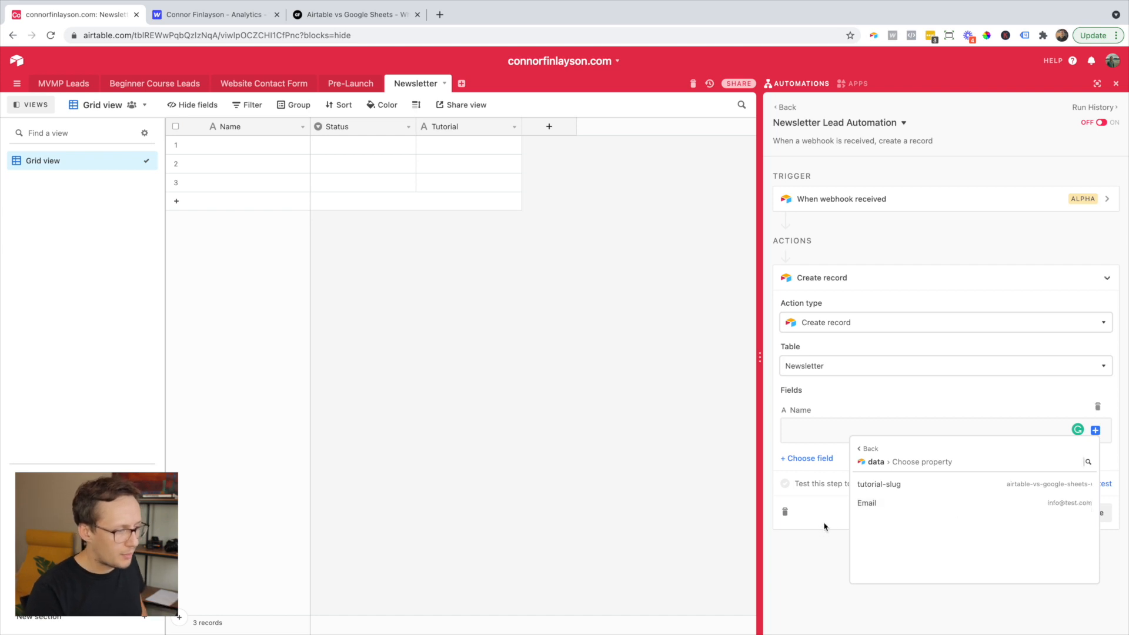
mouse_move(887, 506)
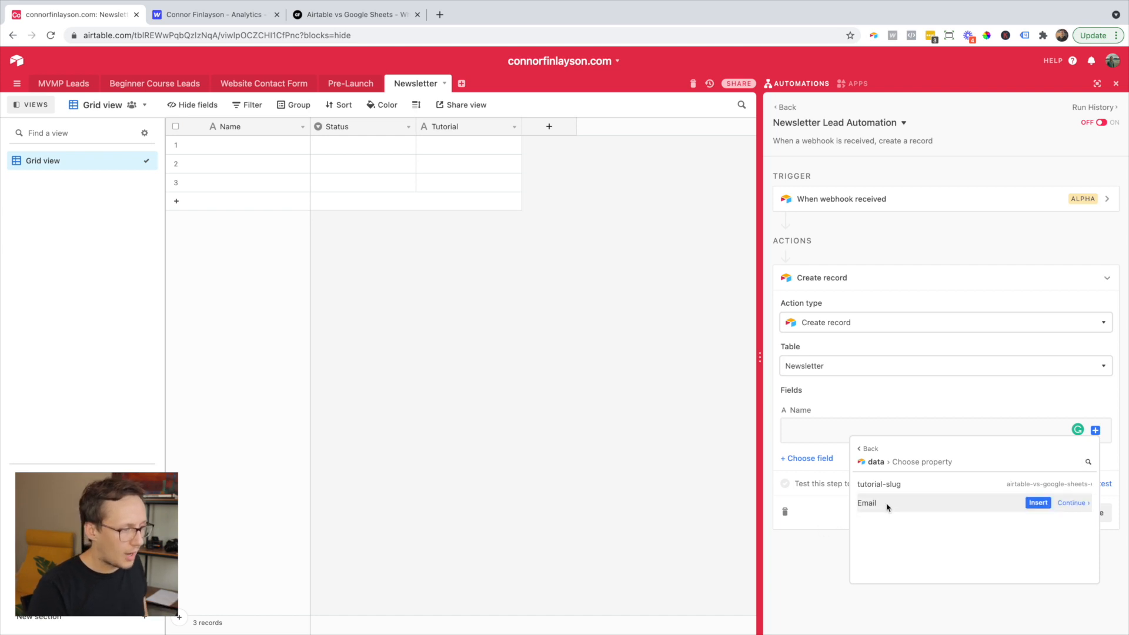
click(1039, 504)
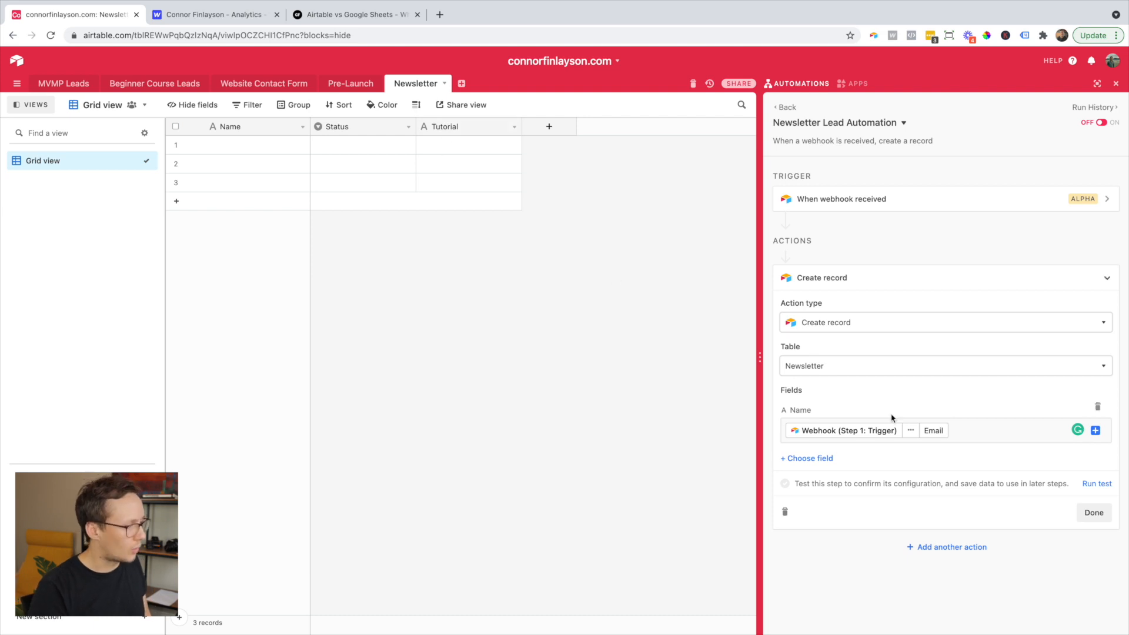
- Fill the Tutorial field with the webhook's body > data > tutorial-slug value
click(816, 456)
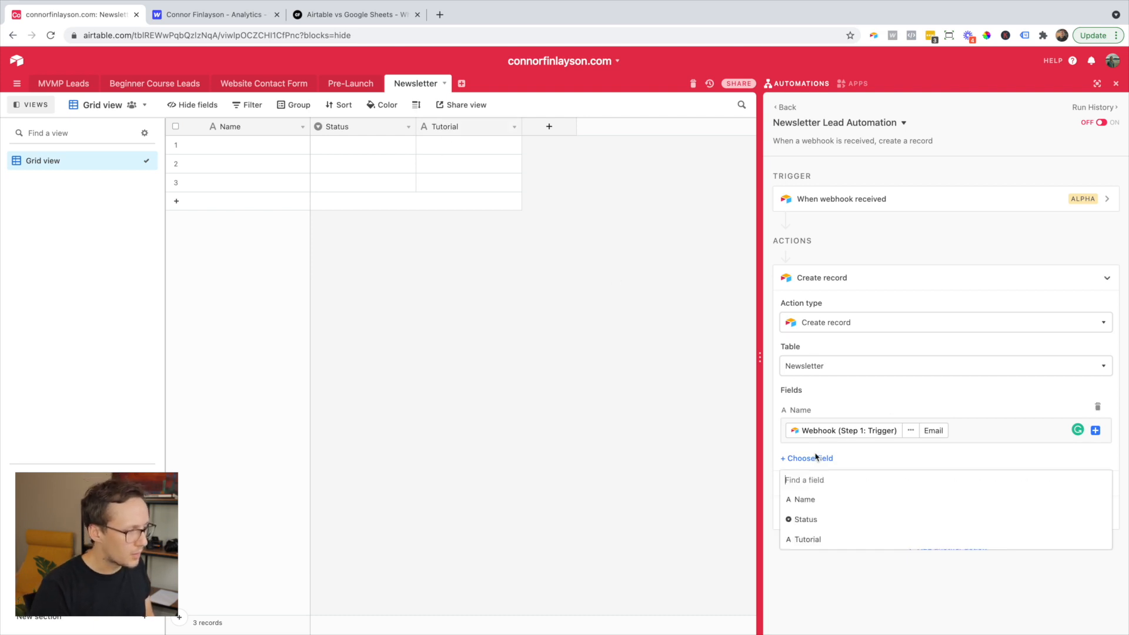
click(822, 541)
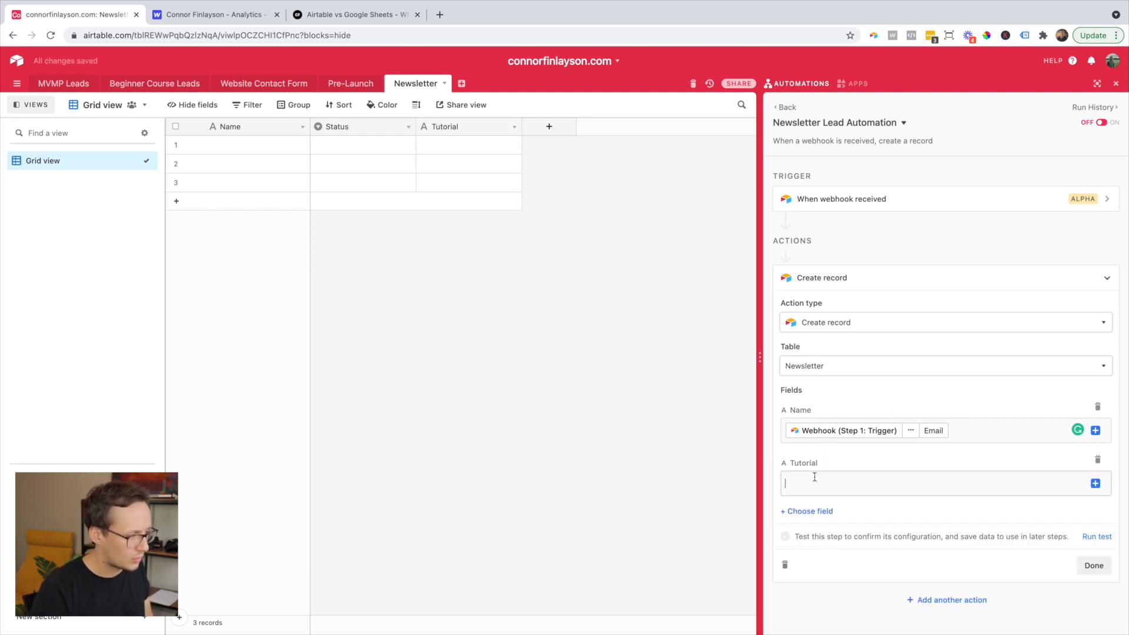
click(1054, 484)
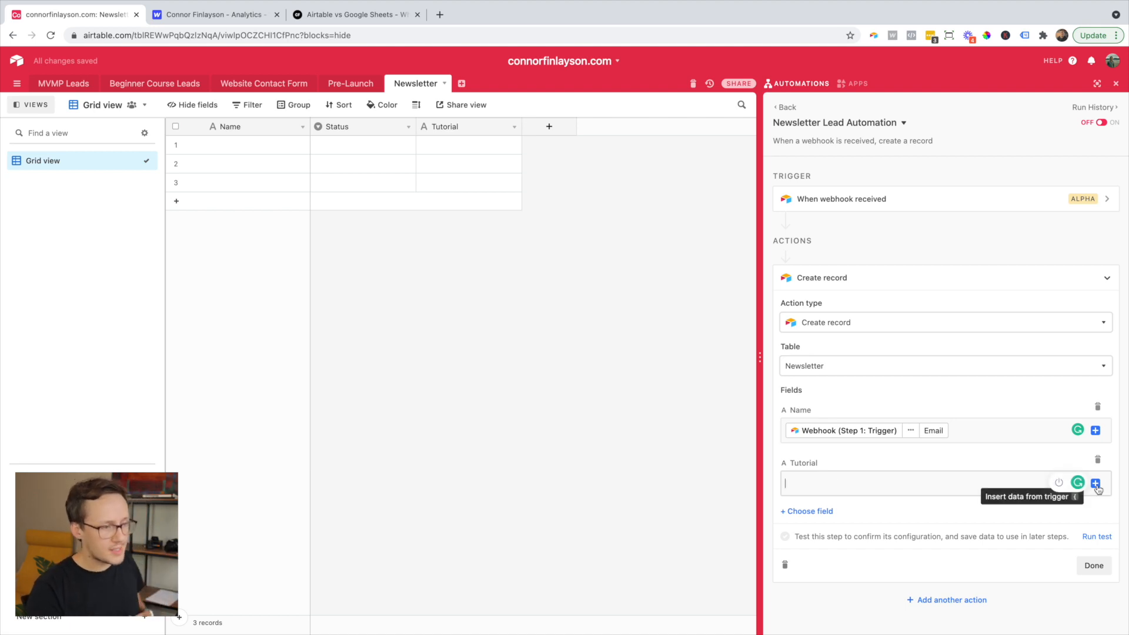
click(1096, 486)
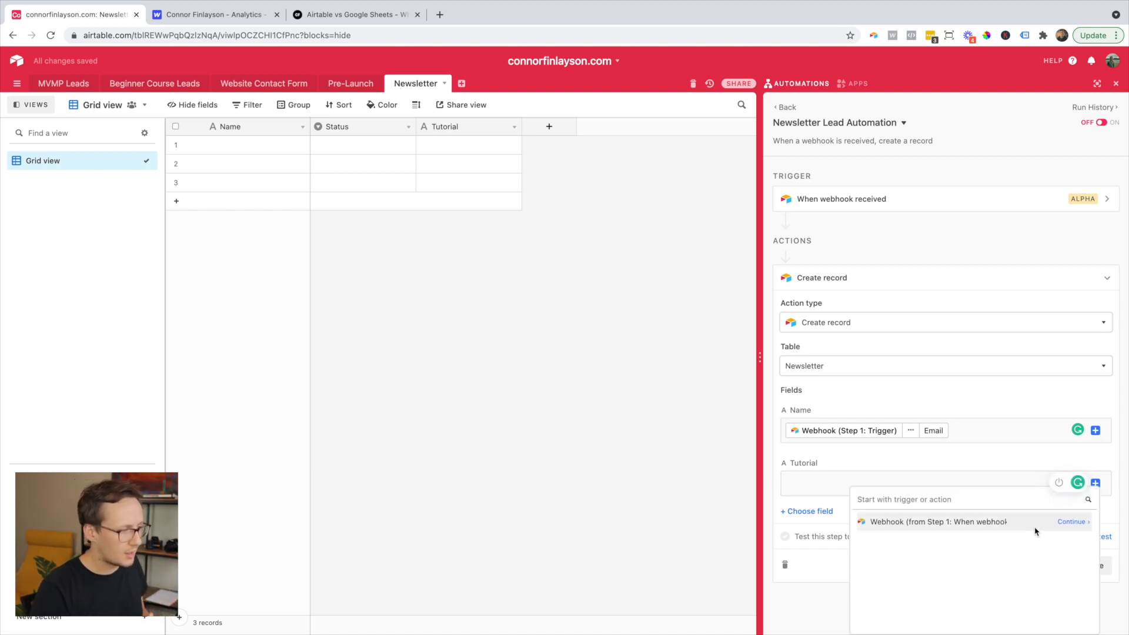
click(1073, 524)
click(1065, 535)
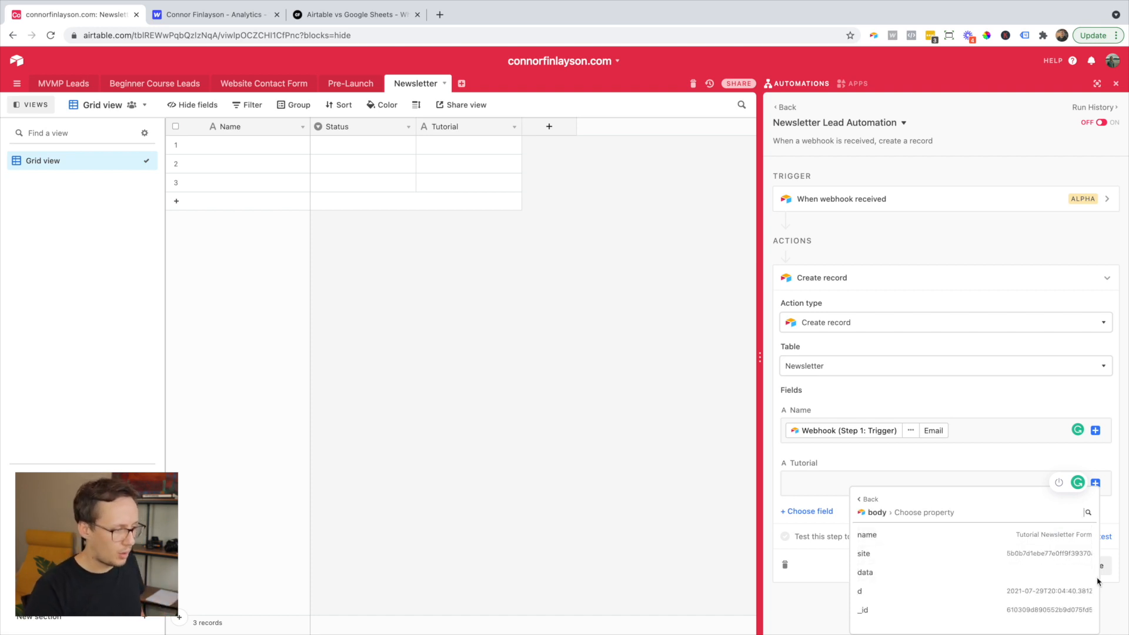
click(1074, 573)
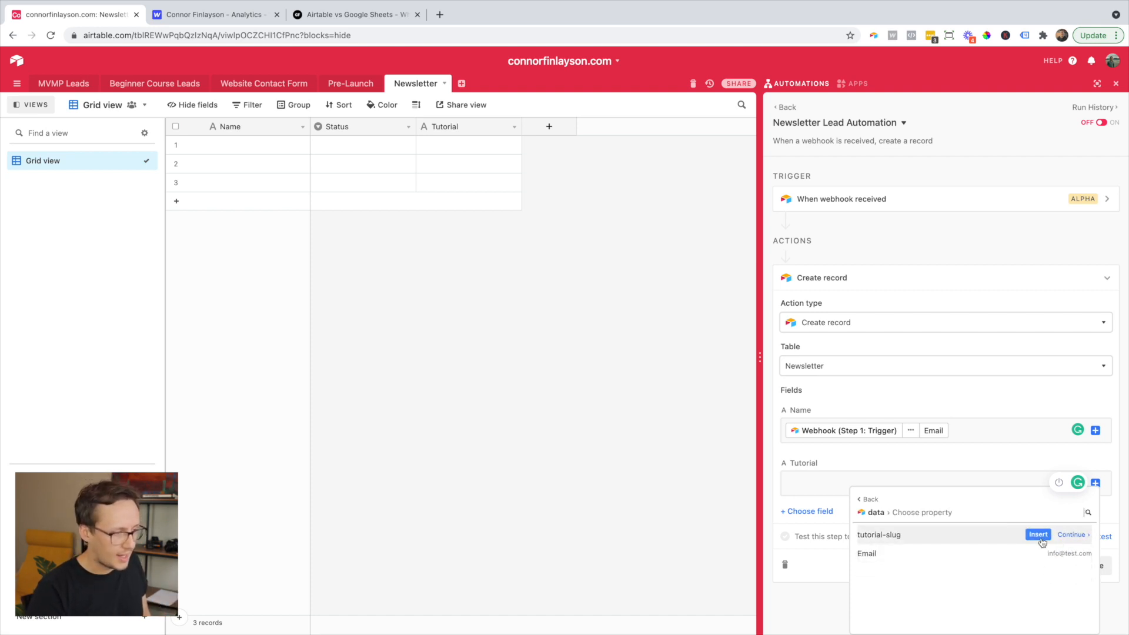
click(1038, 536)
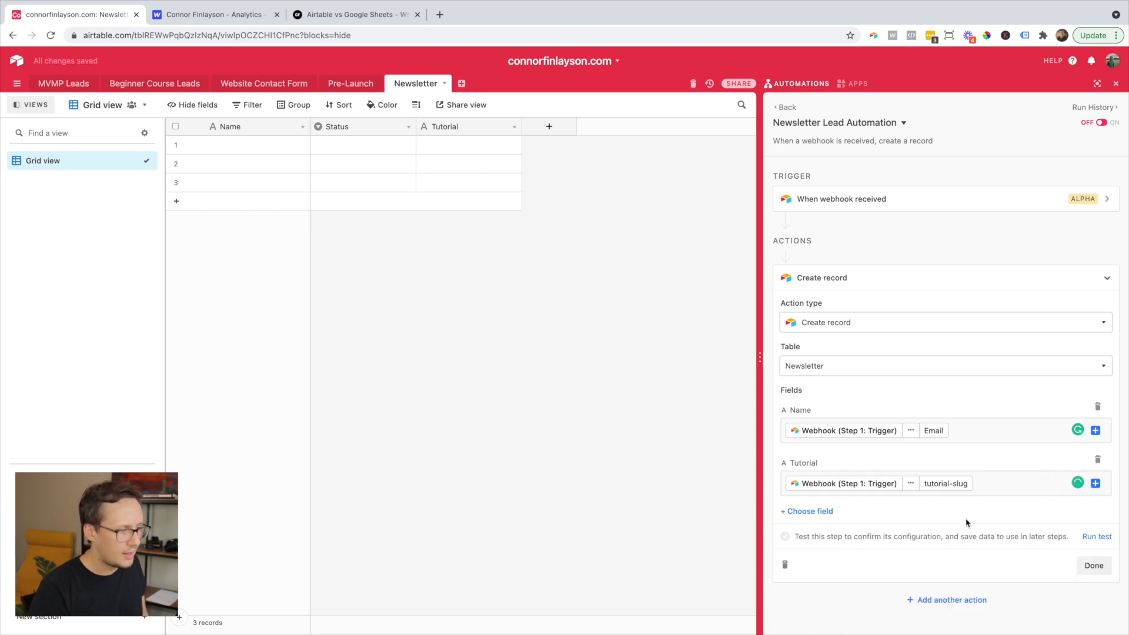
click(821, 516)
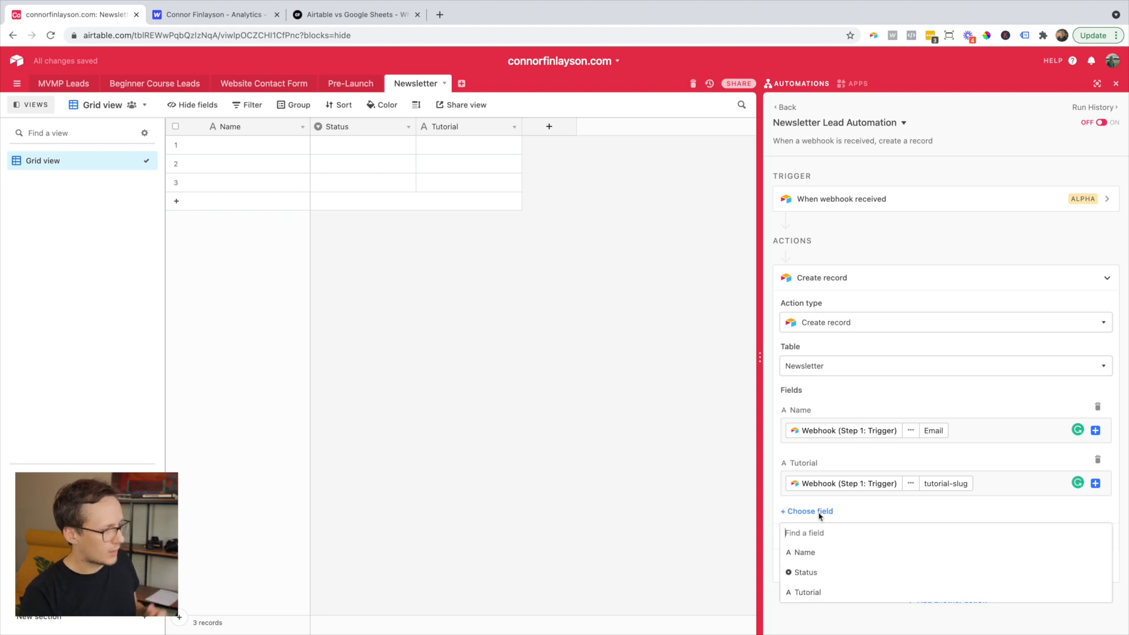
- Add the Status field to the record with the value 'In Review'
click(811, 571)
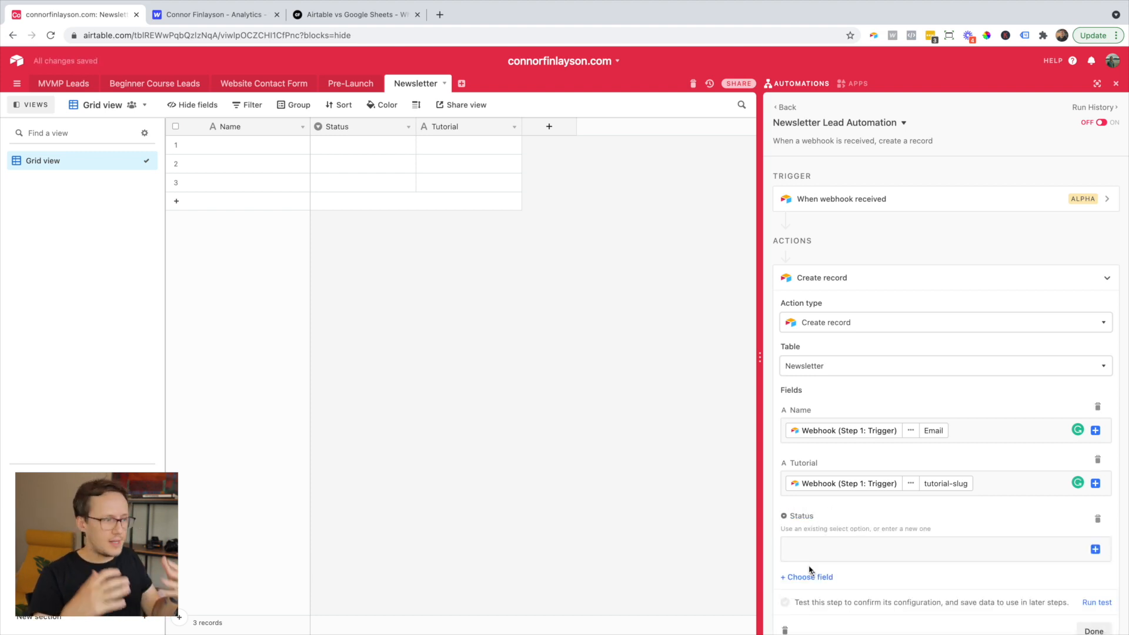
click(788, 549)
text(In Review)
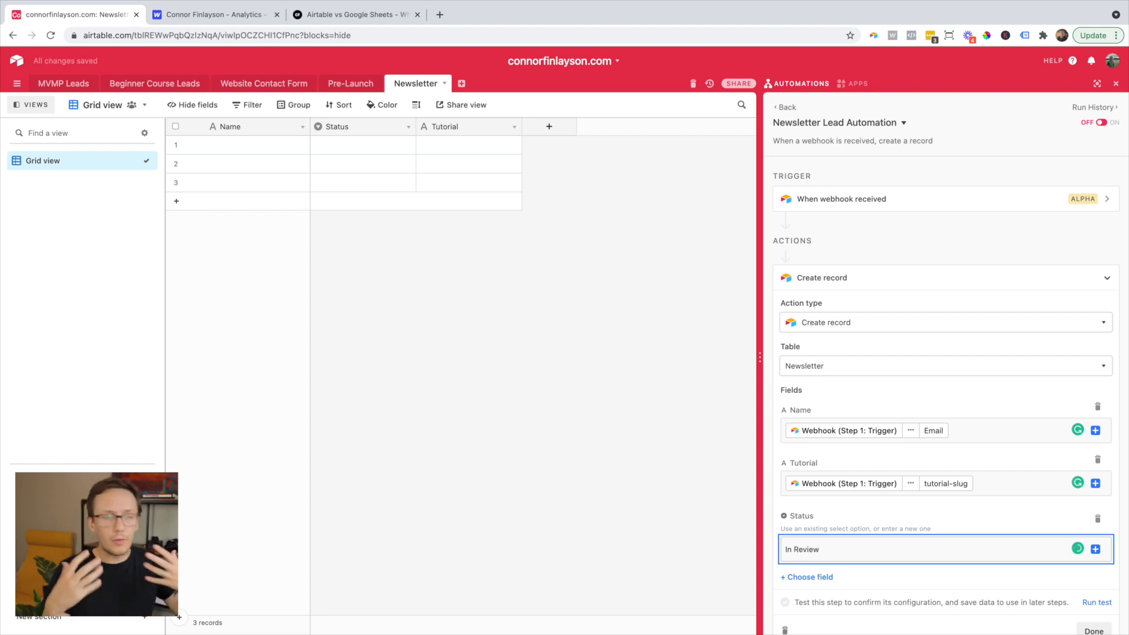
drag(834, 553, 761, 553)
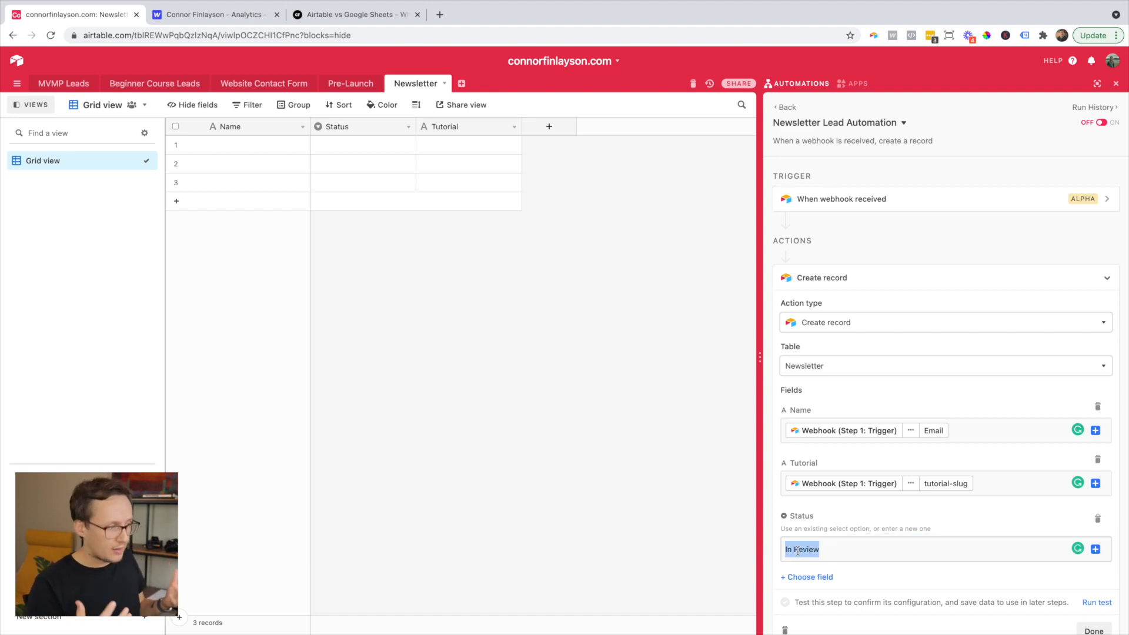
- Run the create-record test and widen the Tutorial column to reveal the full slug
scroll(993, 538, down, 2)
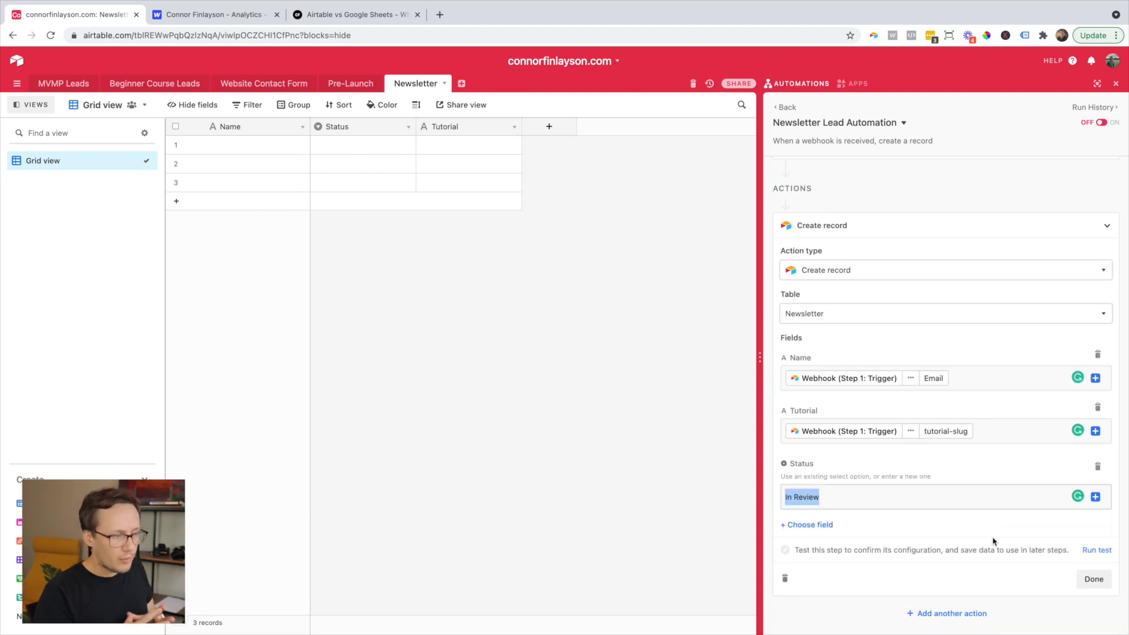
click(1096, 551)
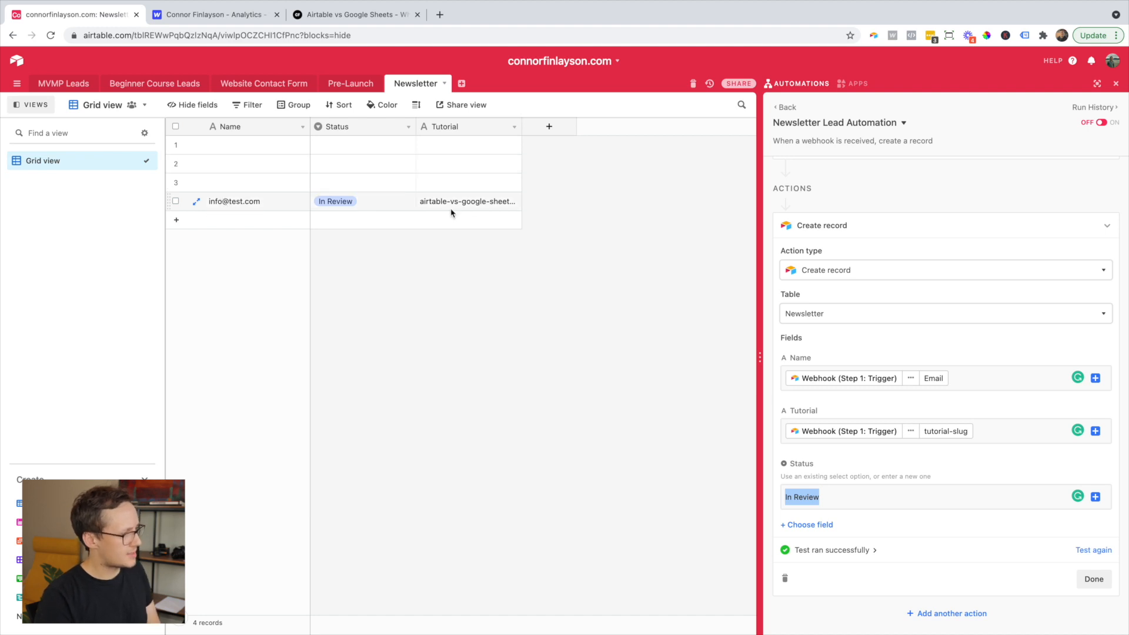
drag(522, 130, 612, 133)
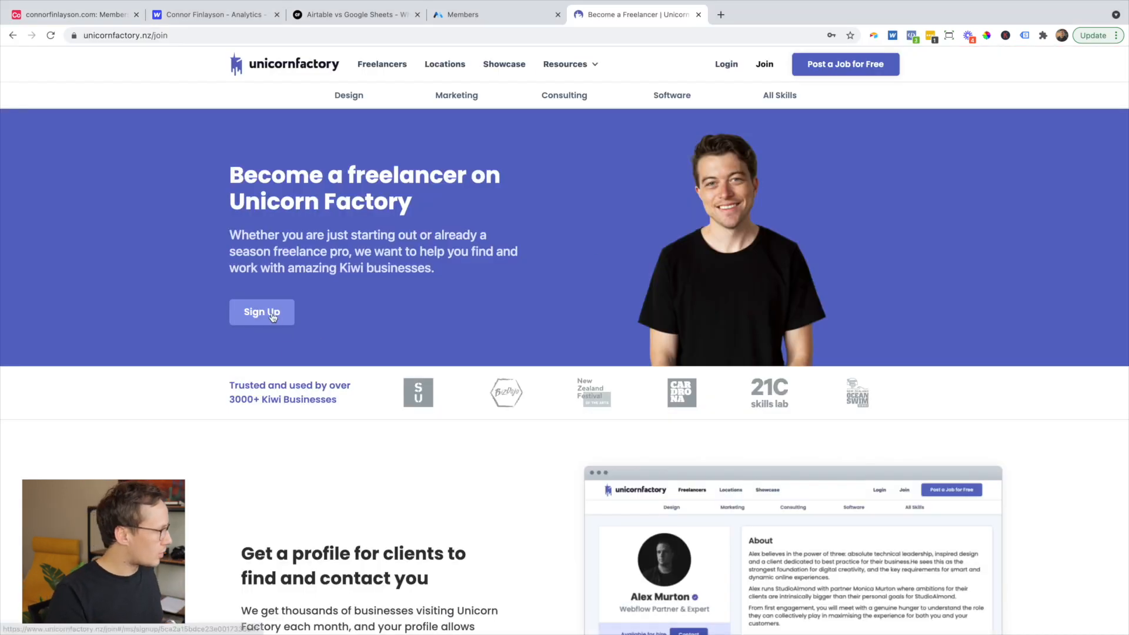
- Open the Unicorn Factory freelancer sign-up form and begin entering the first name
click(272, 317)
click(563, 224)
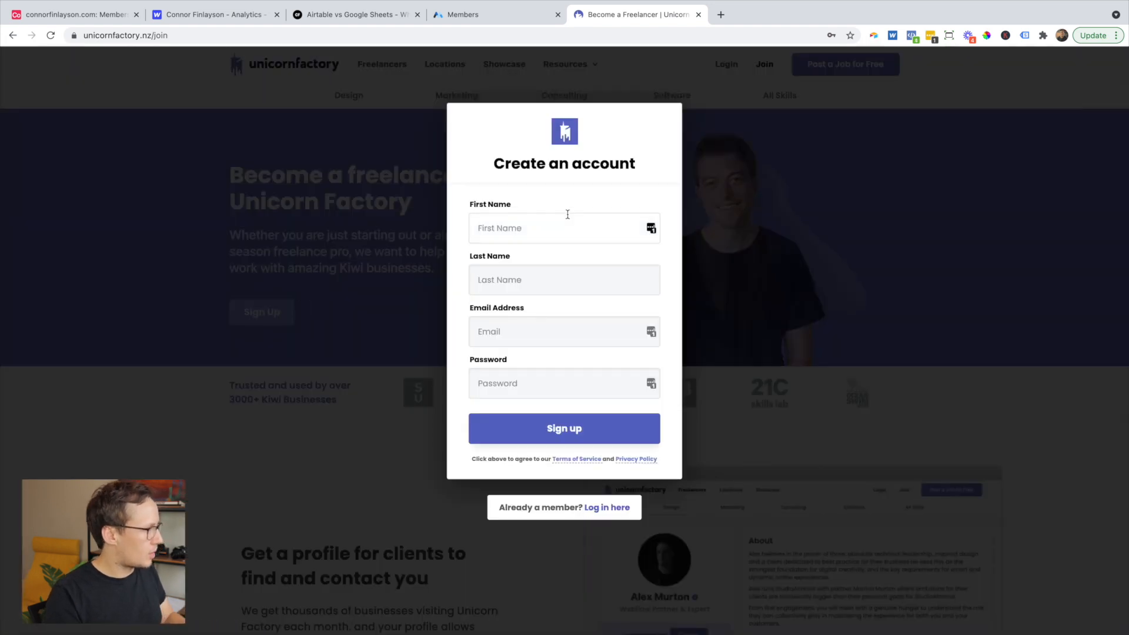
text(Te)
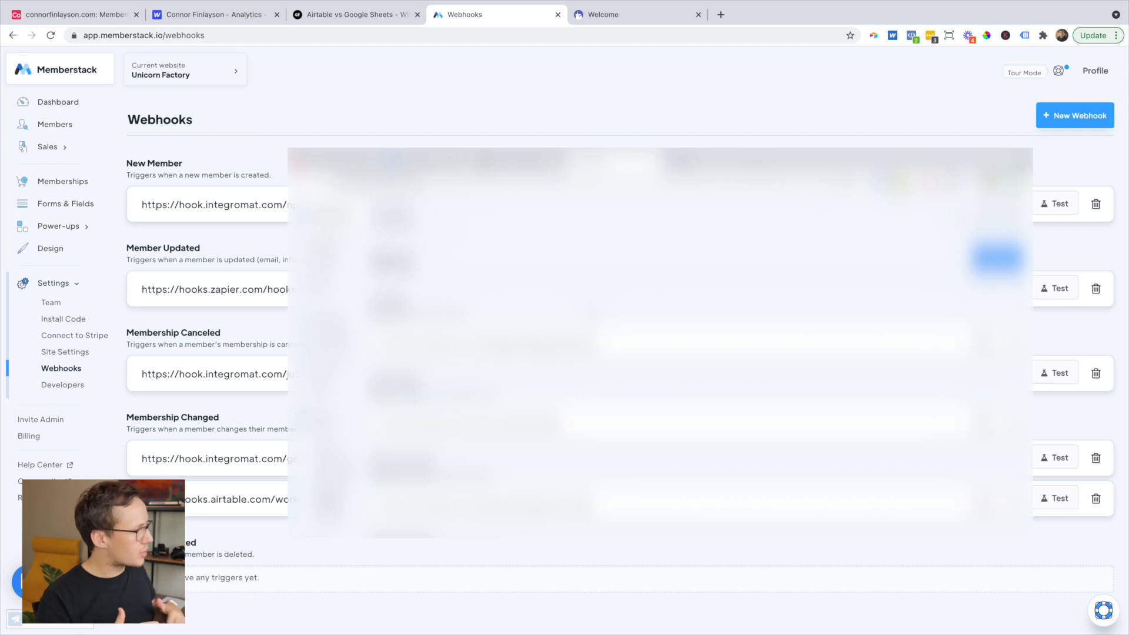
- Begin adding a new webhook from Memberstack's Webhooks settings page
click(1061, 117)
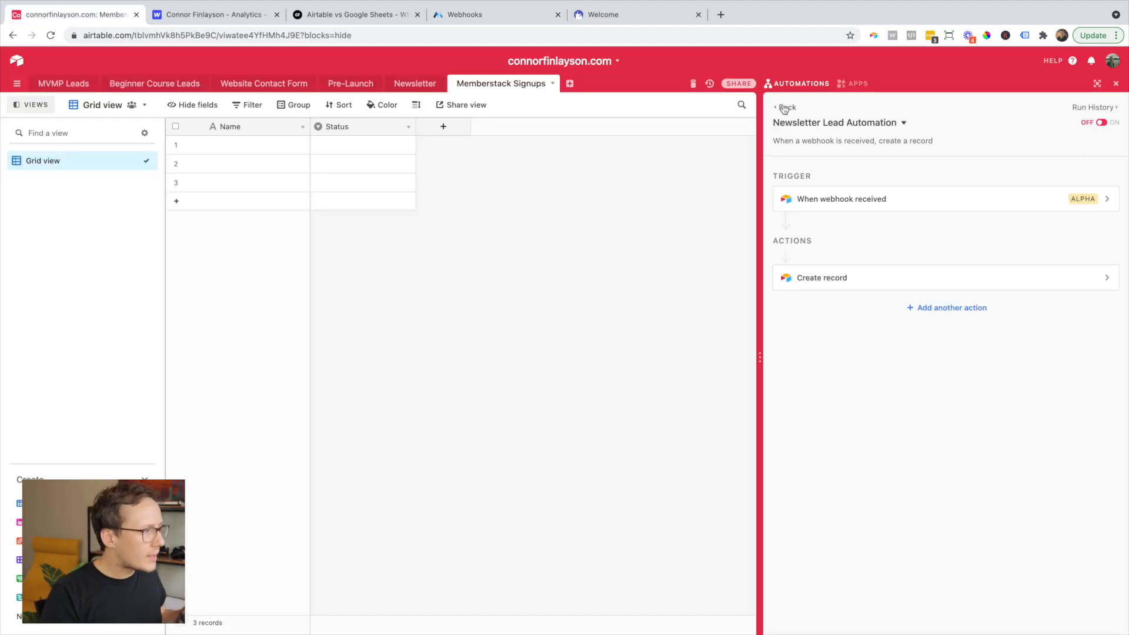
- Create a 'Memberstack Signup' automation triggered by 'When webhook received' and copy its webhook URL
click(1108, 108)
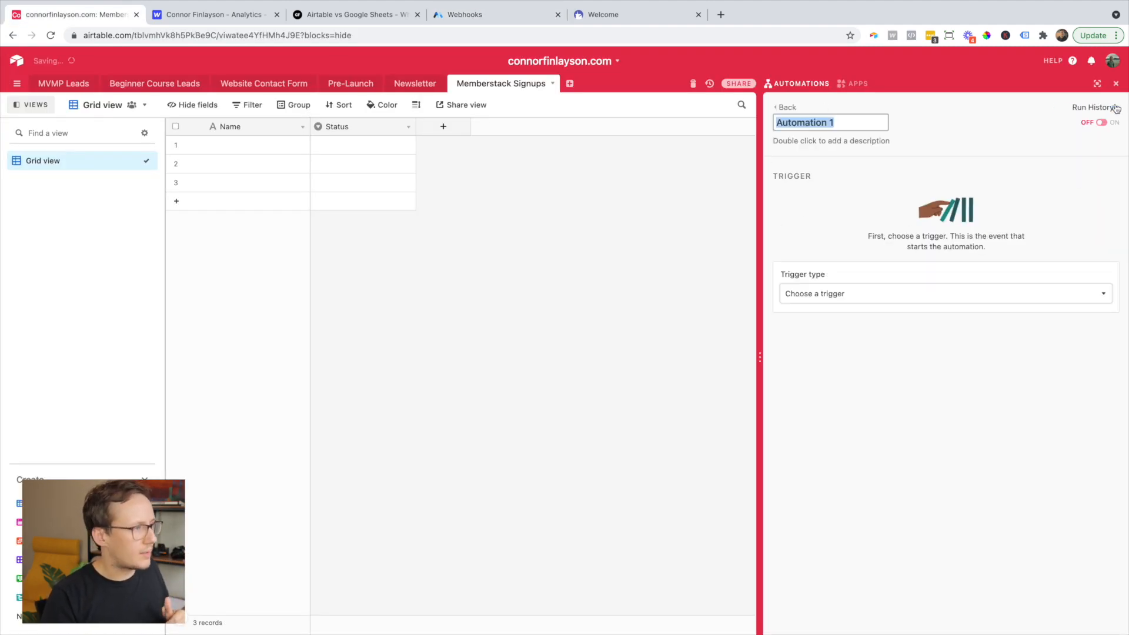
text(Member)
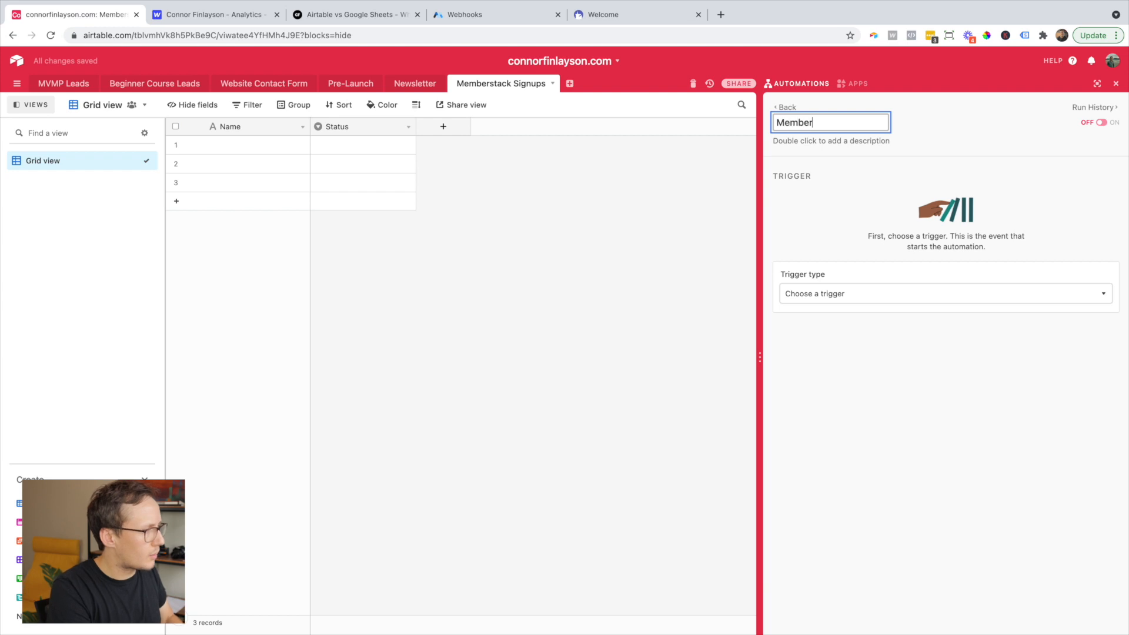
text(stack Signup)
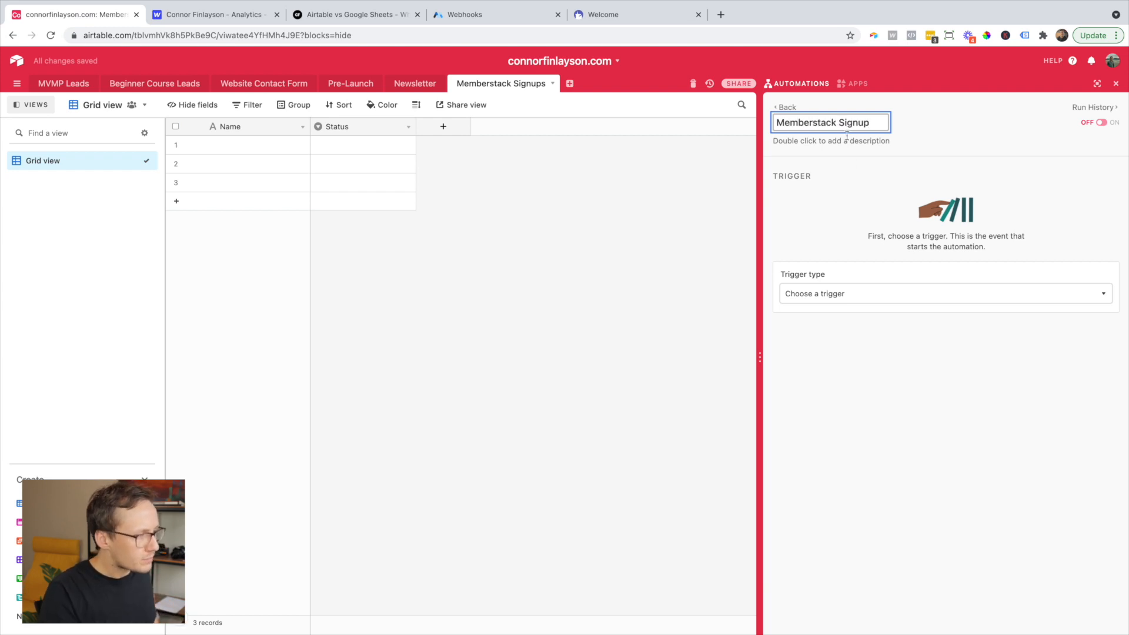
click(885, 290)
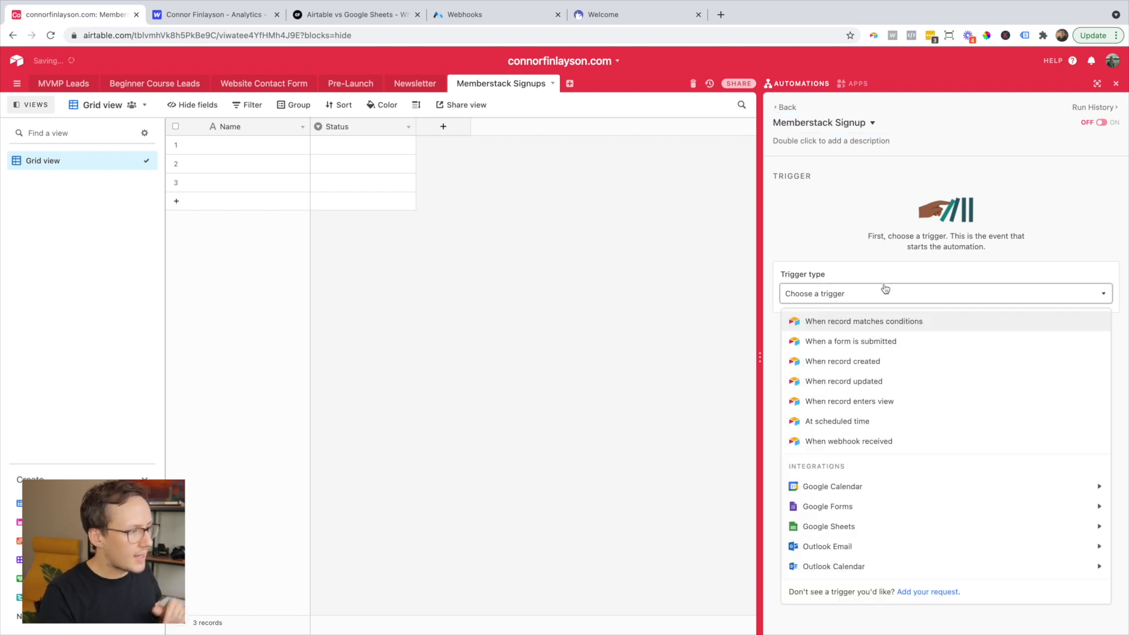
click(890, 448)
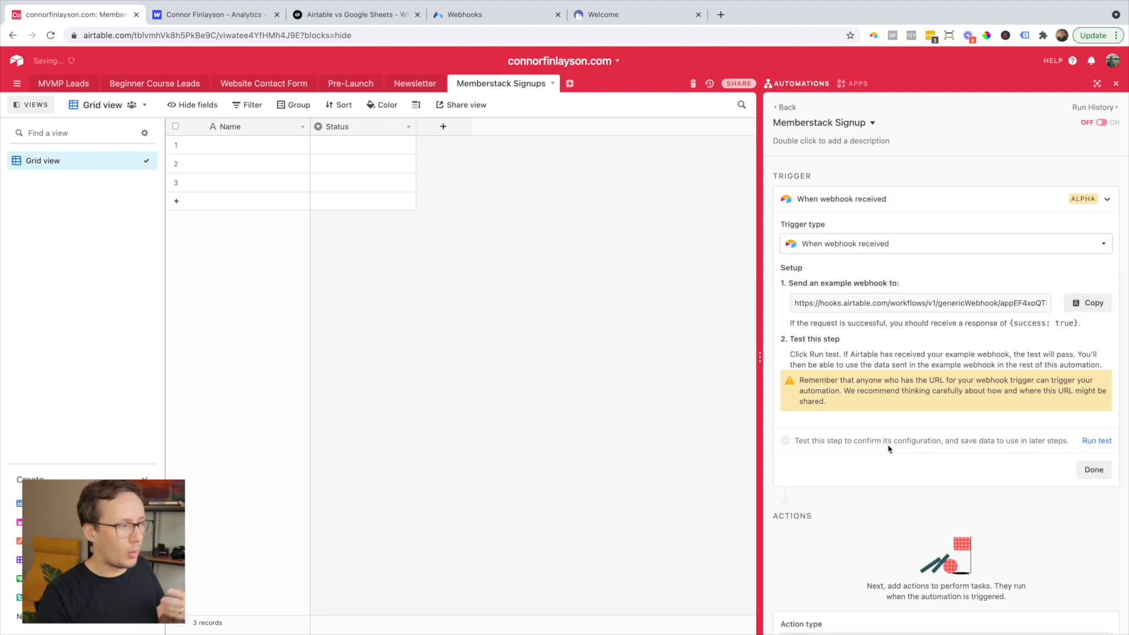
click(1080, 313)
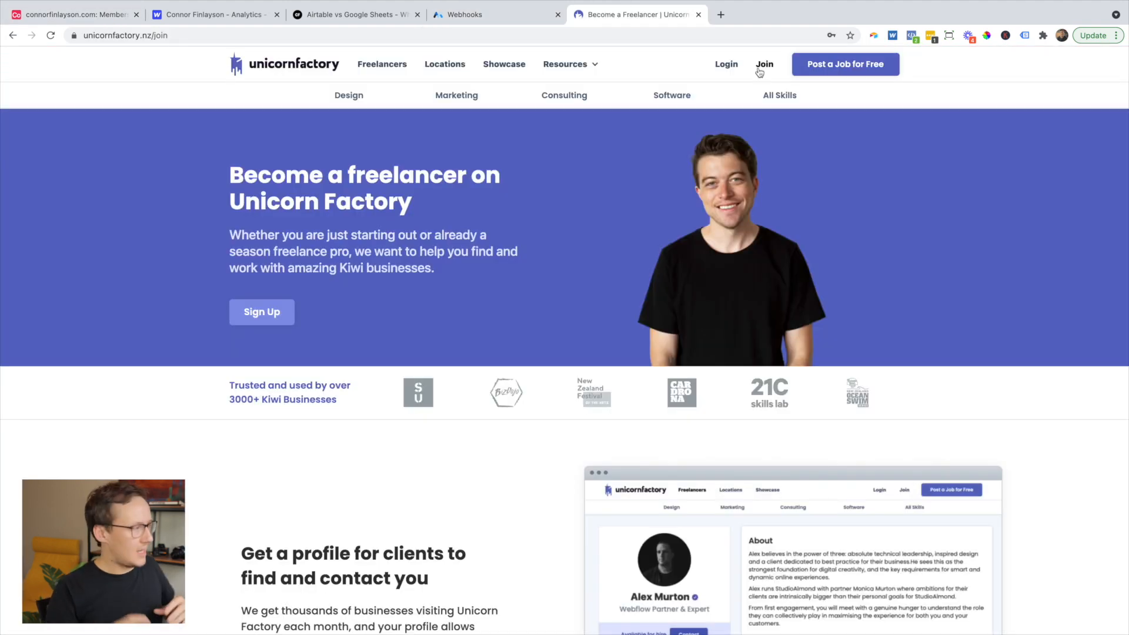
- Submit another test sign-up on the Unicorn Factory form, then go back to the Airtable base
click(250, 320)
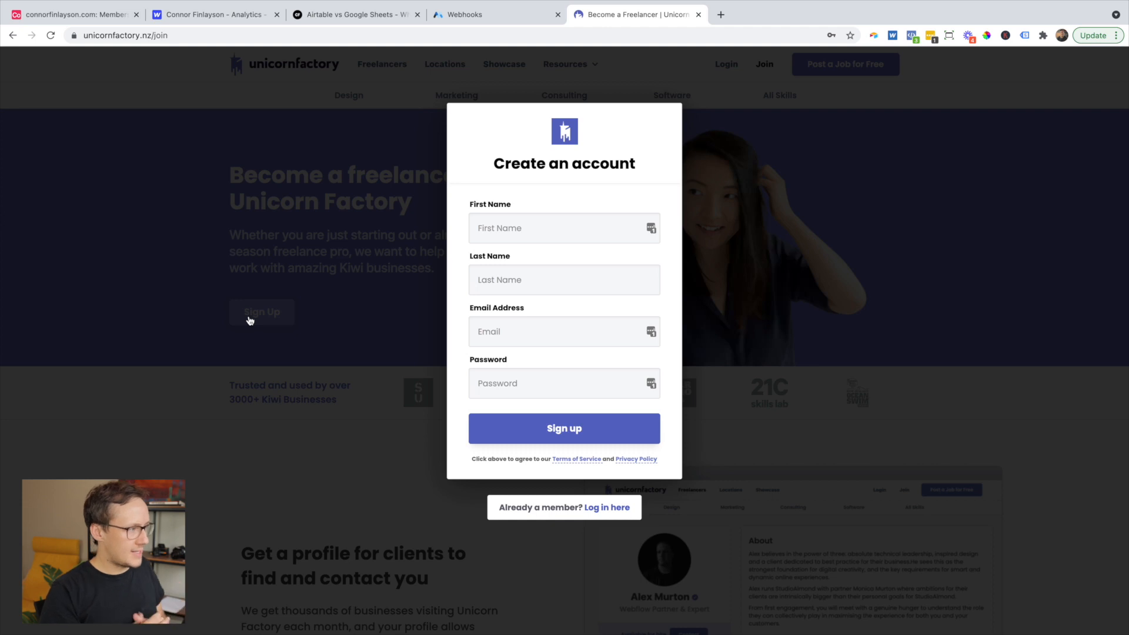
click(499, 234)
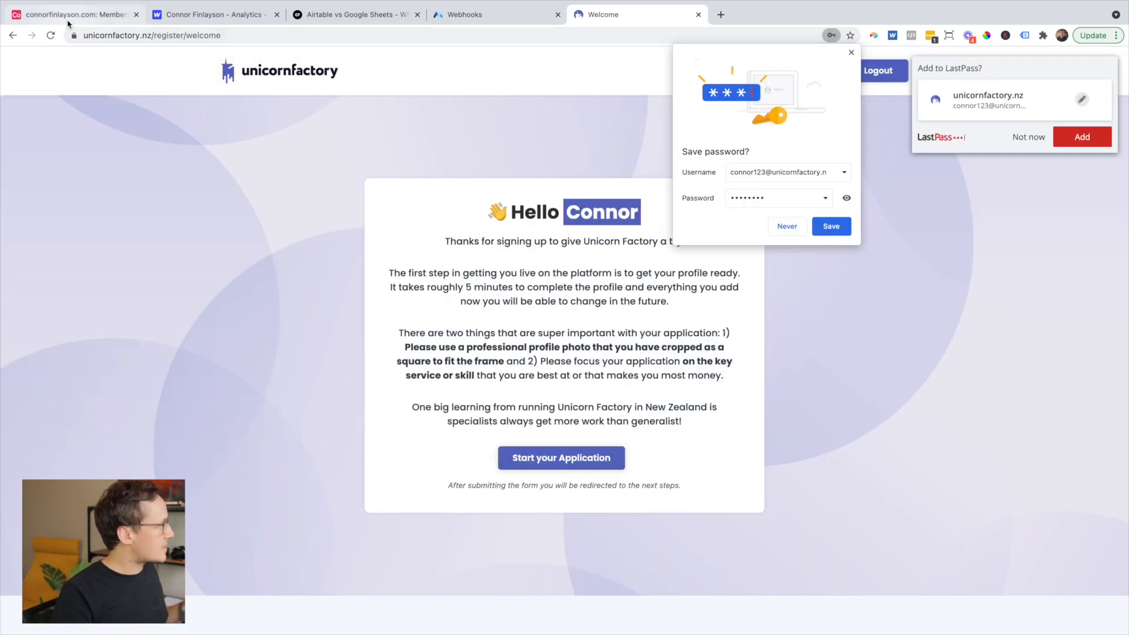
click(69, 18)
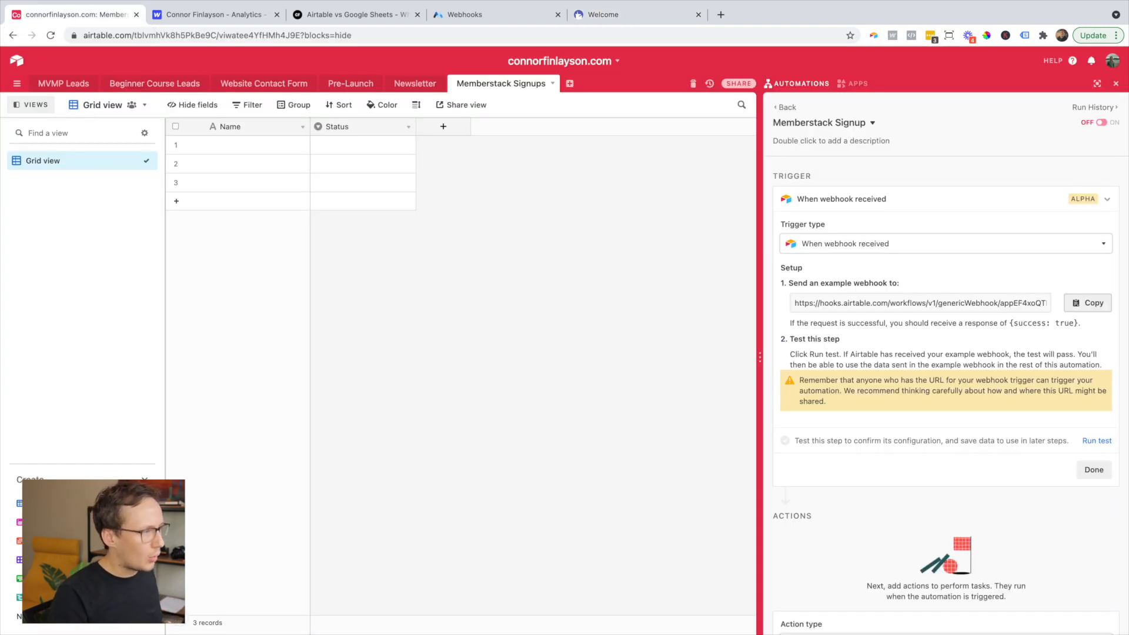
- Run the webhook trigger test and inspect the received body: id, email, profile, membership, created_at
click(1095, 442)
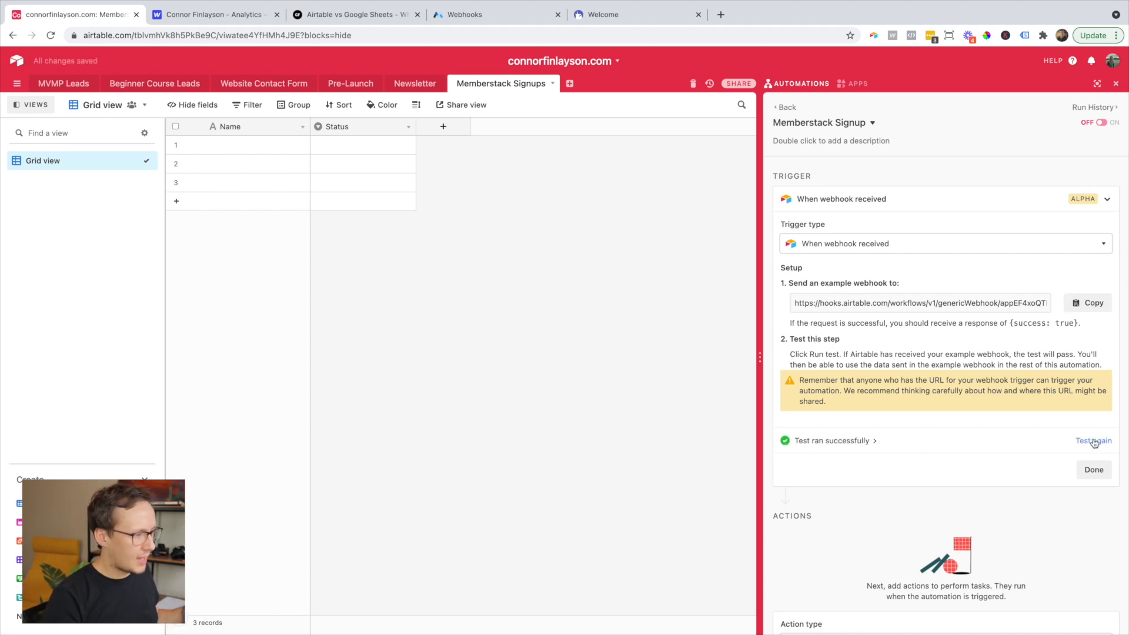
click(862, 445)
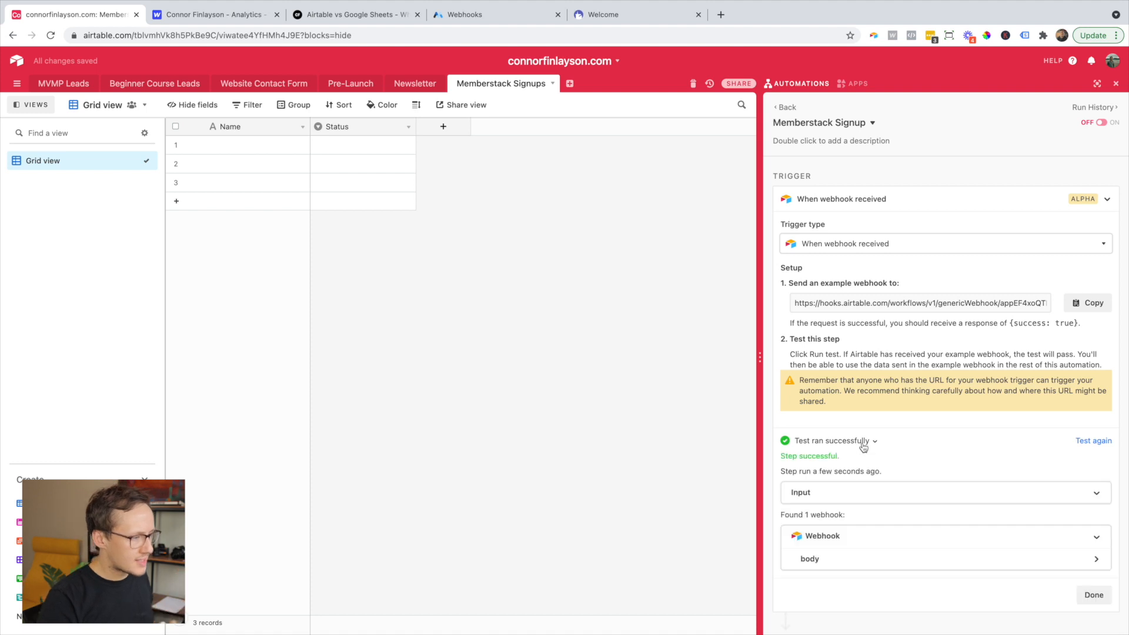
scroll(864, 447, down, 3)
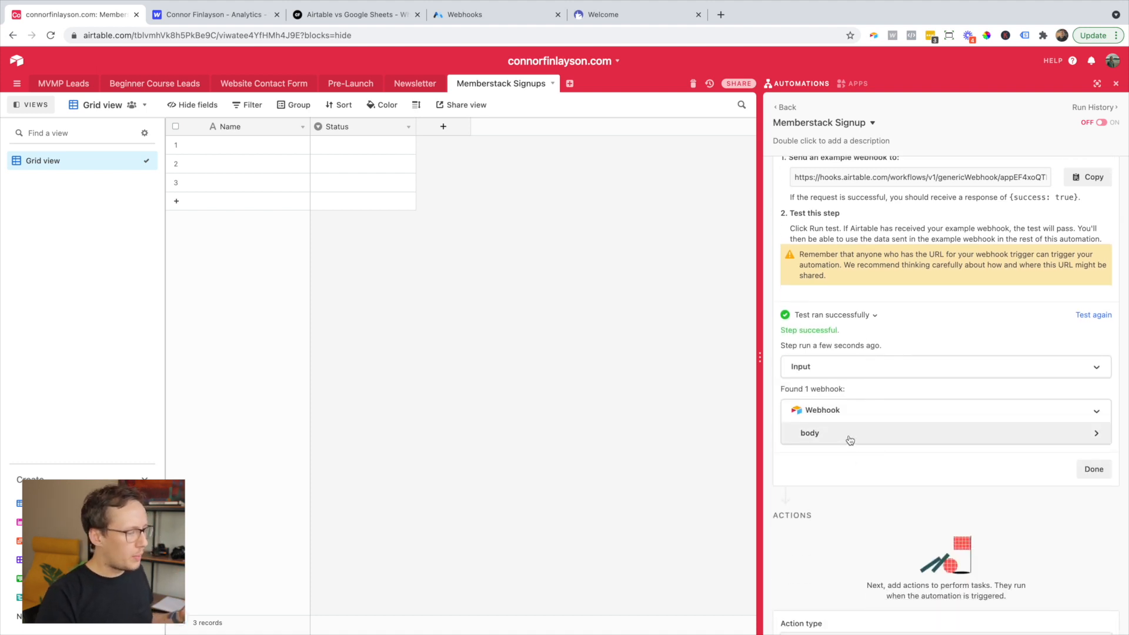
click(850, 439)
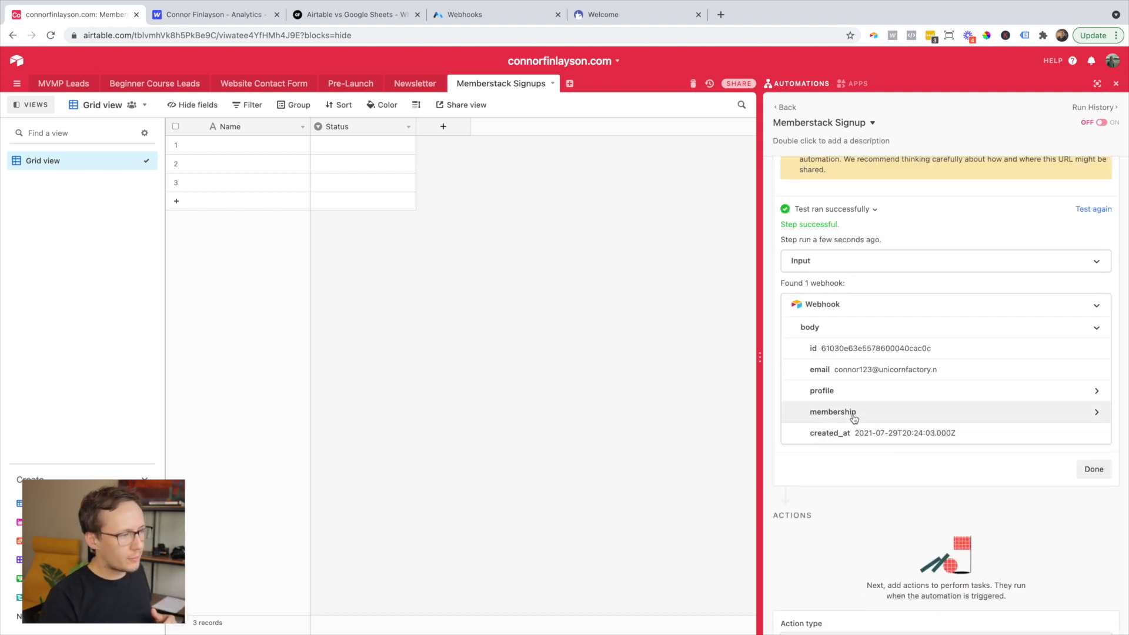
scroll(854, 417, down, 1)
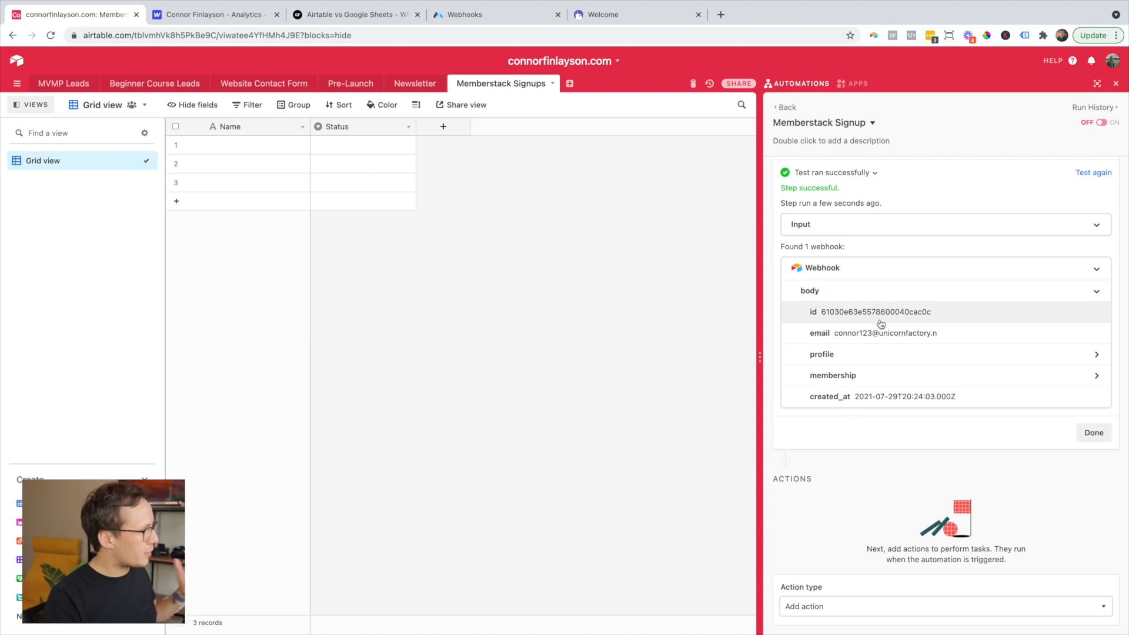
- Rename the table's primary Name field to Email
click(438, 129)
click(303, 127)
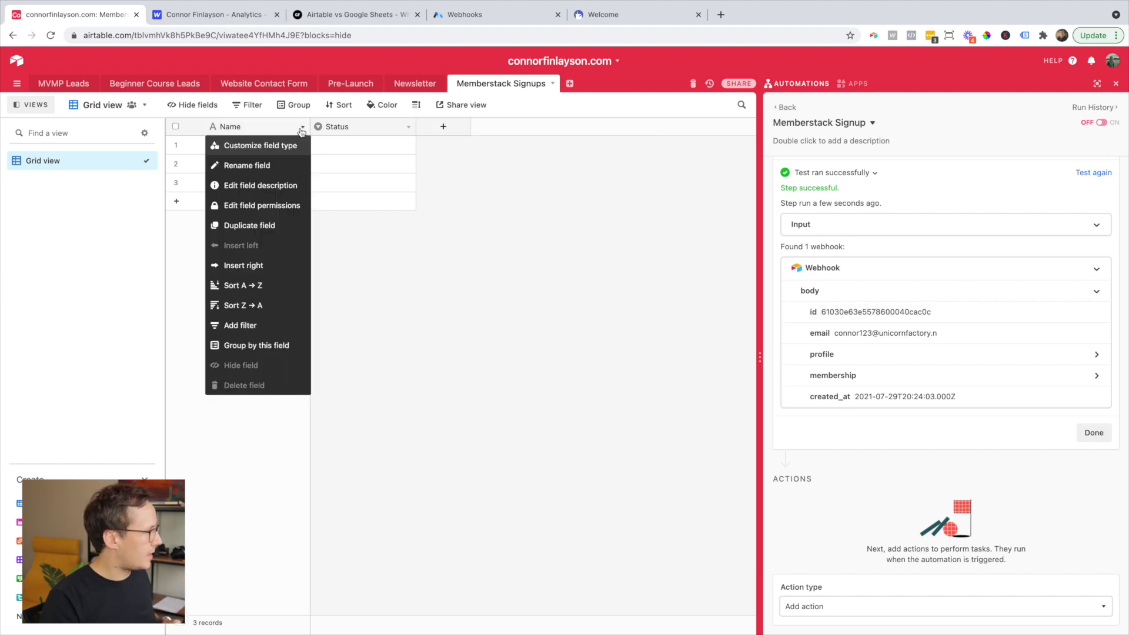
click(288, 146)
double_click(294, 150)
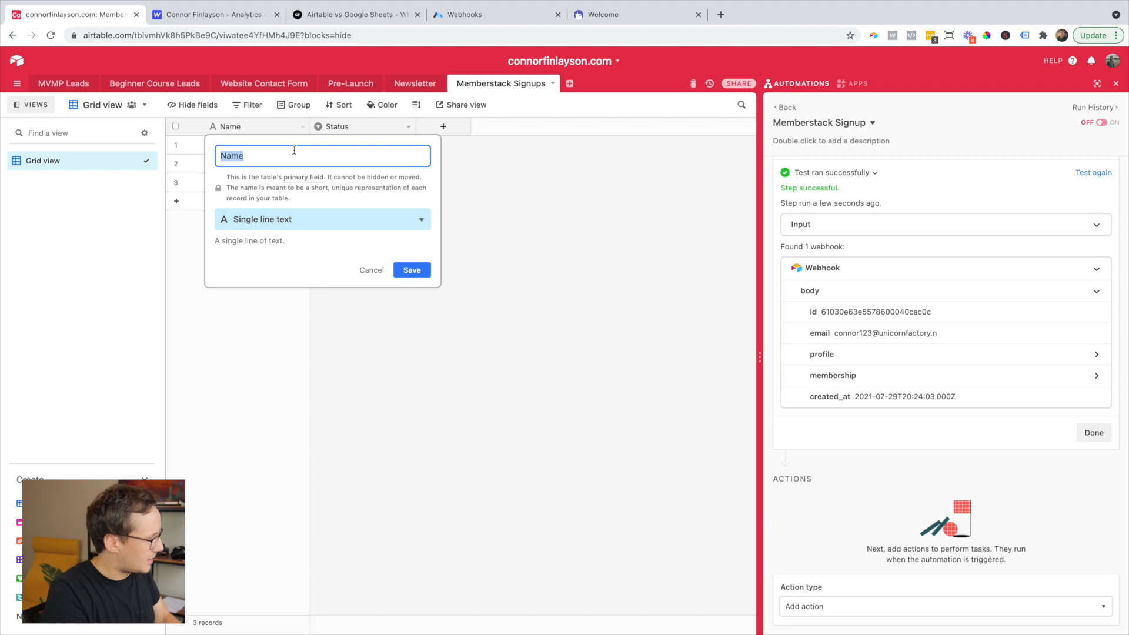
text(Email)
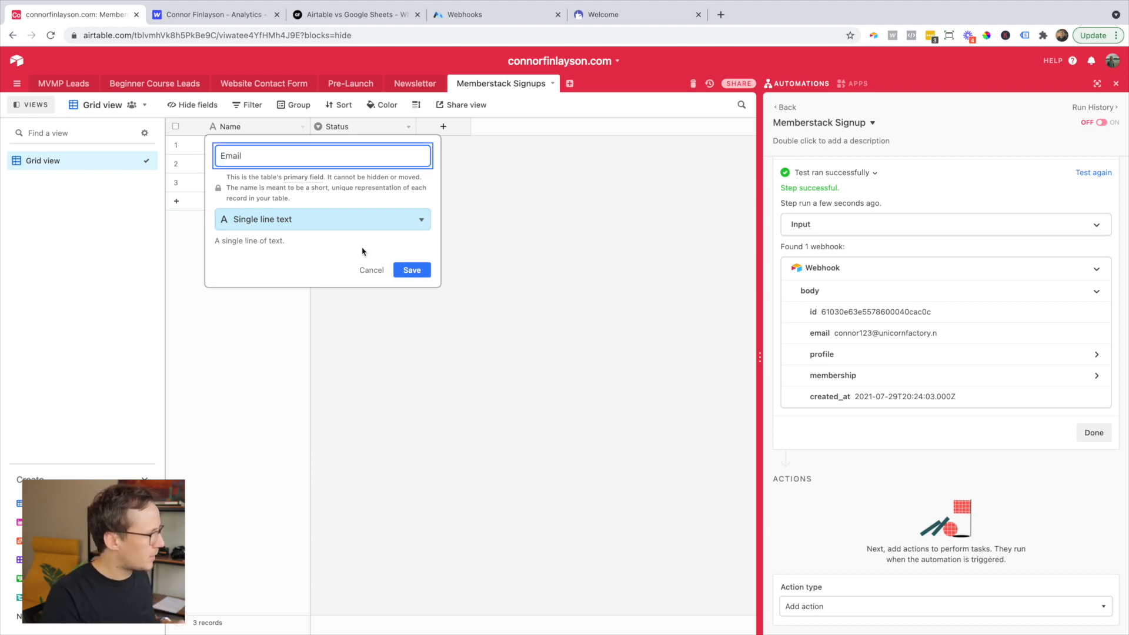
key(Return)
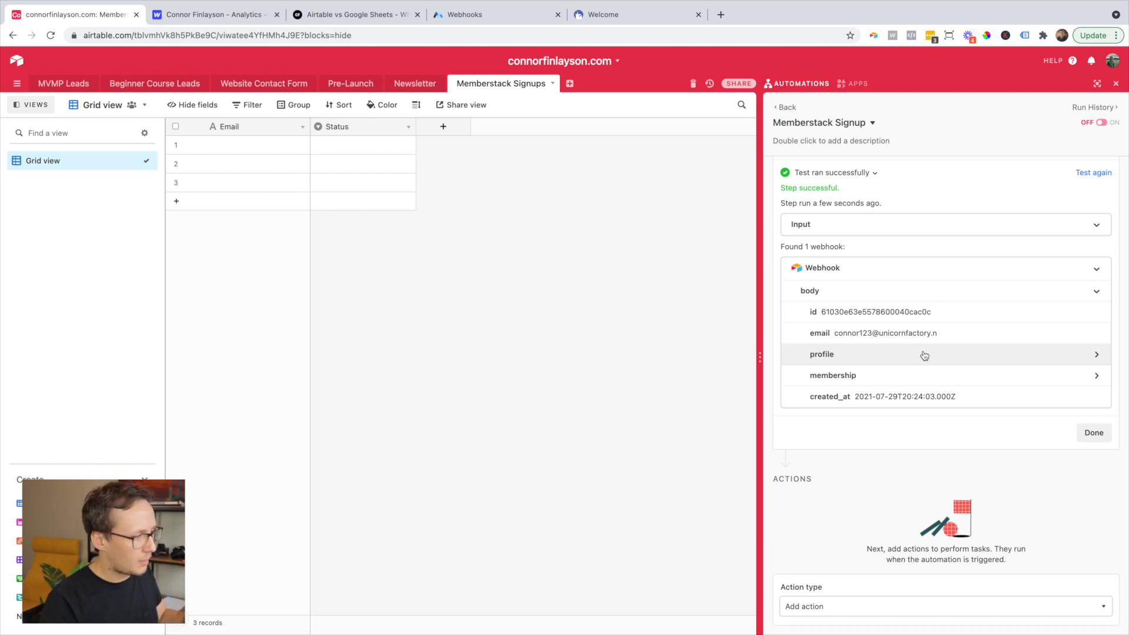
- Add single line text fields First name and Last name, then close the webhook inspector
click(924, 355)
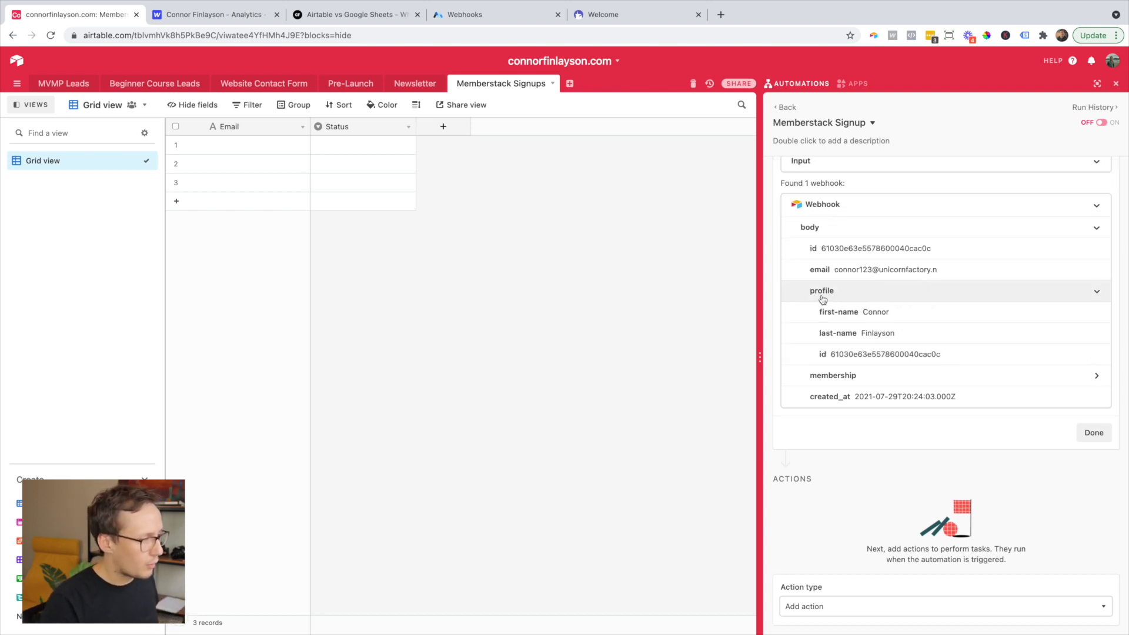
click(450, 133)
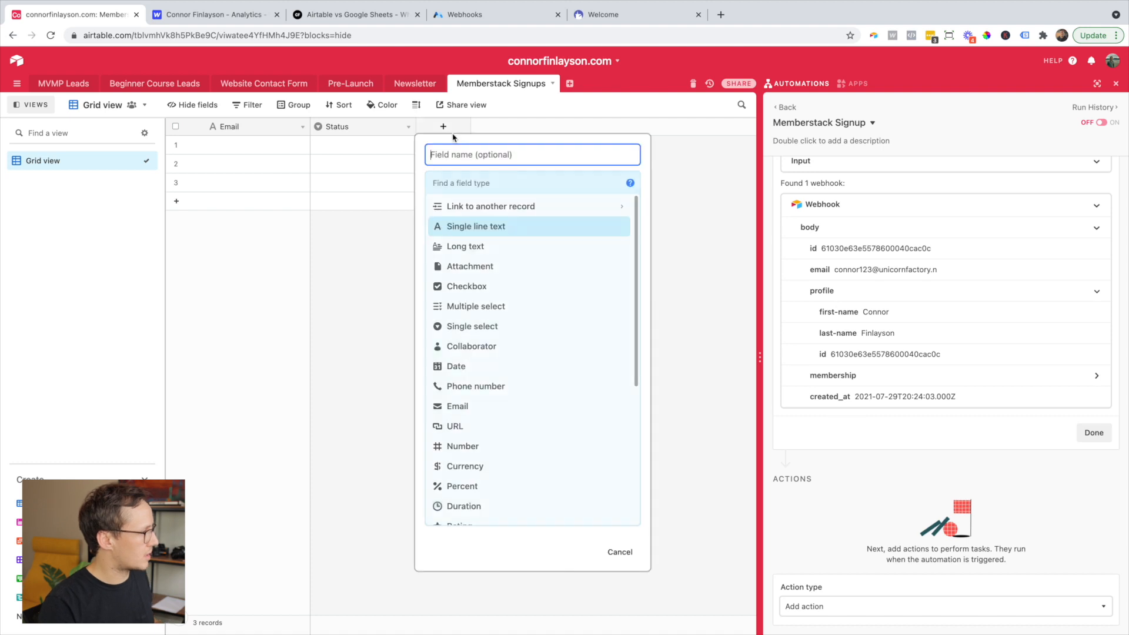
click(480, 232)
click(498, 156)
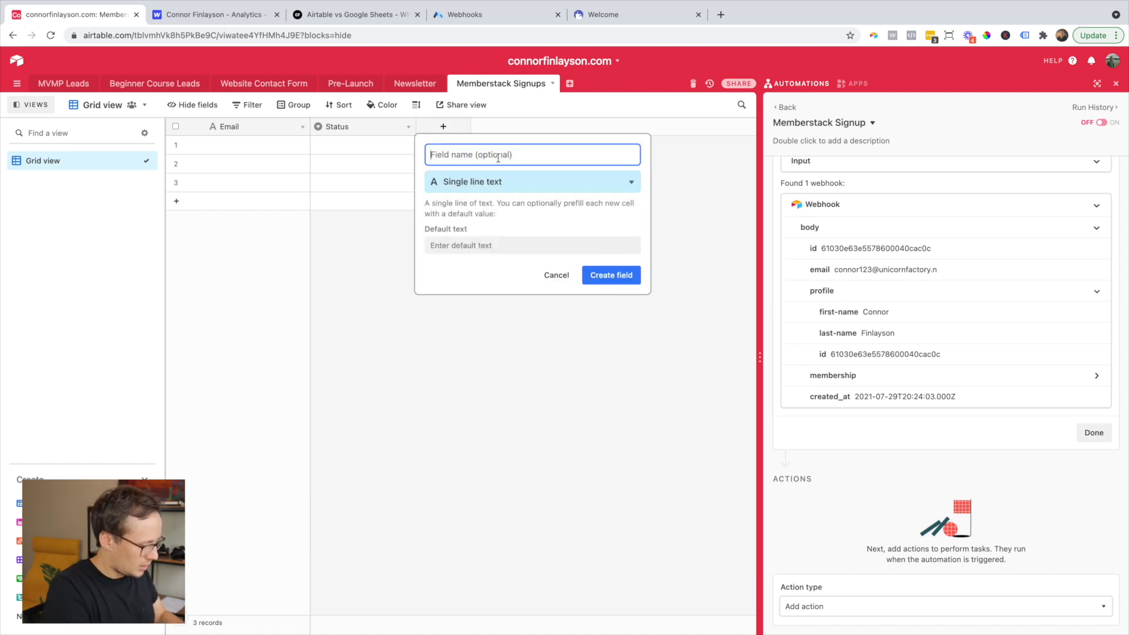
text(First name)
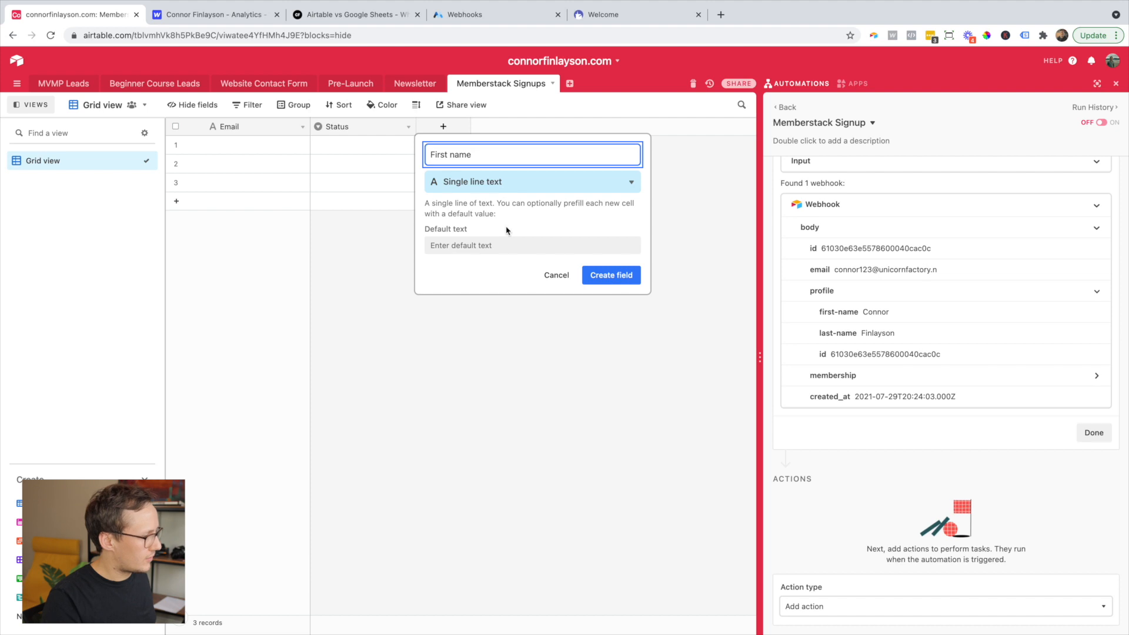
click(611, 274)
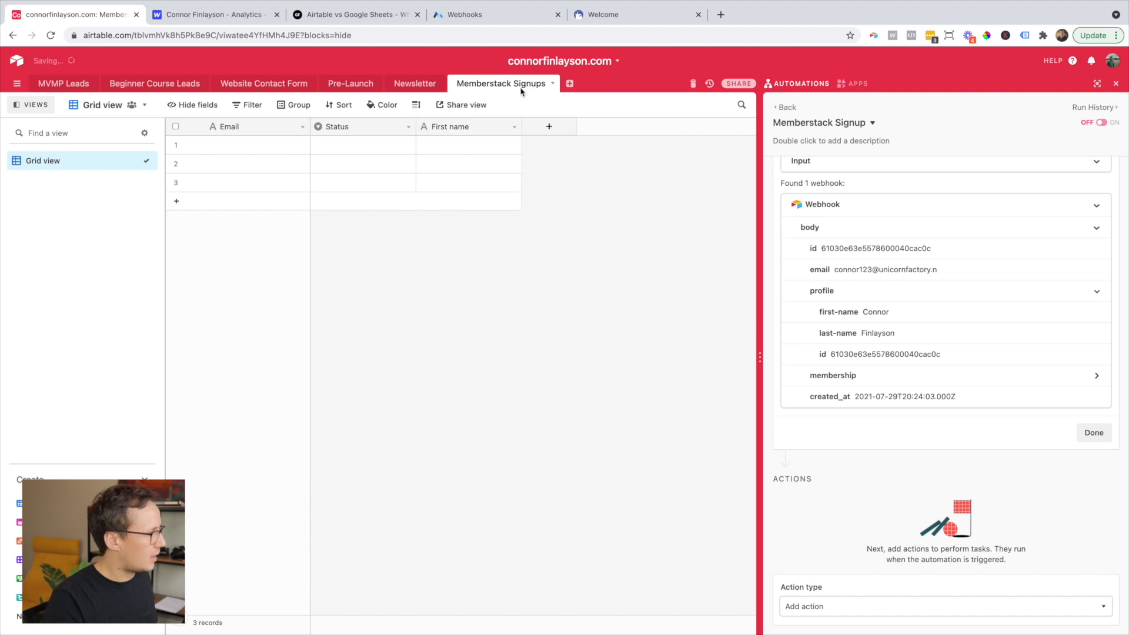
click(549, 126)
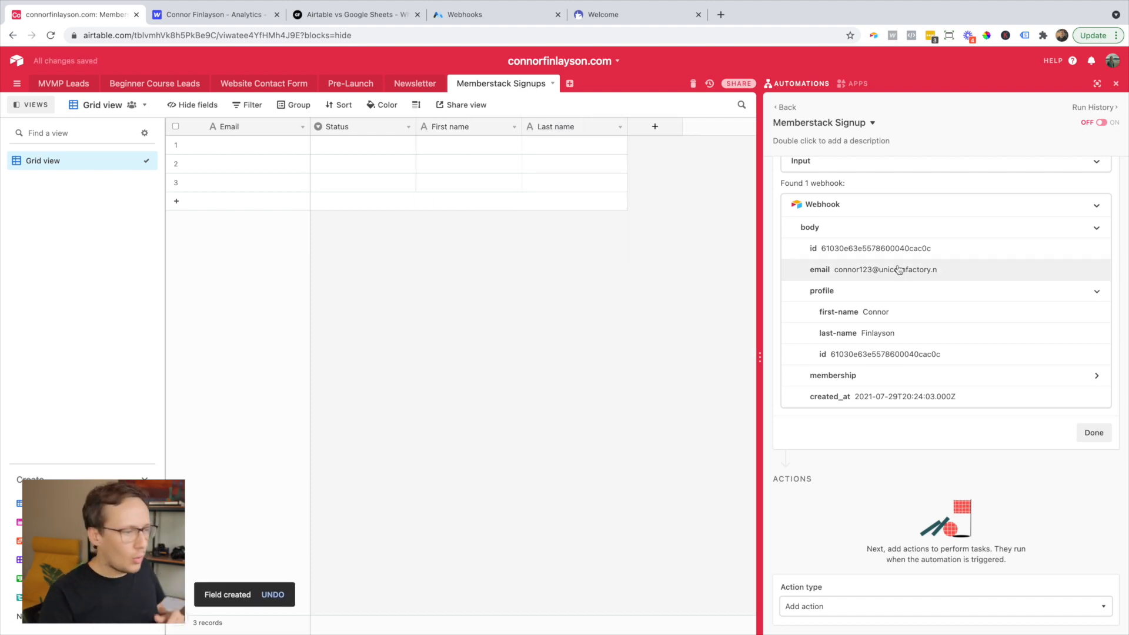
click(1094, 433)
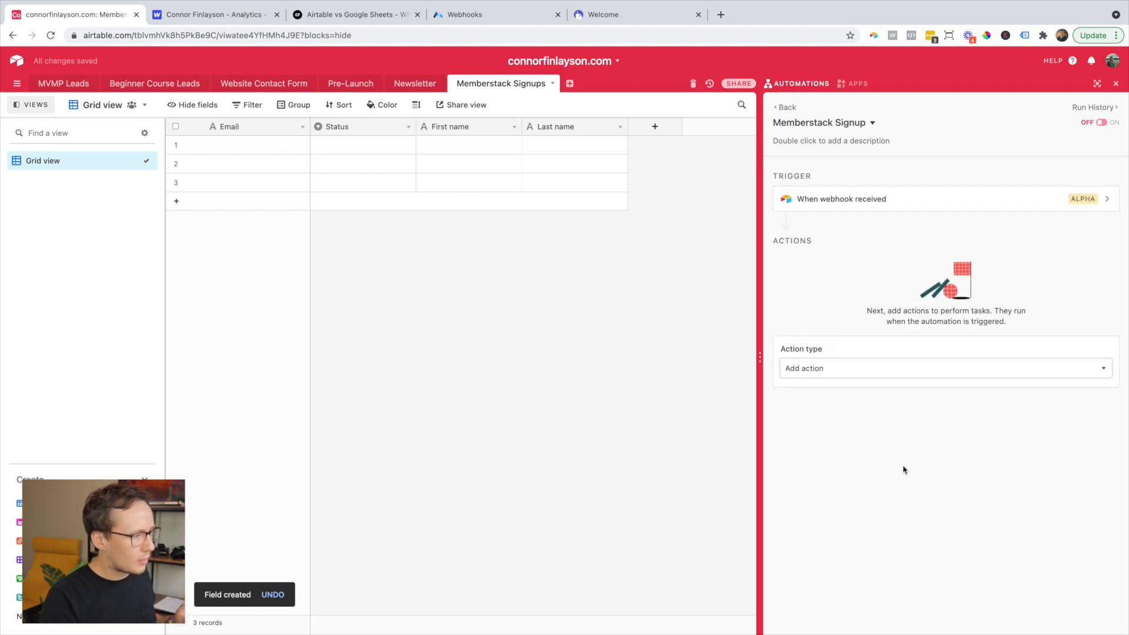
- Add a Create record action targeting the Memberstack Signups table
click(839, 376)
click(849, 418)
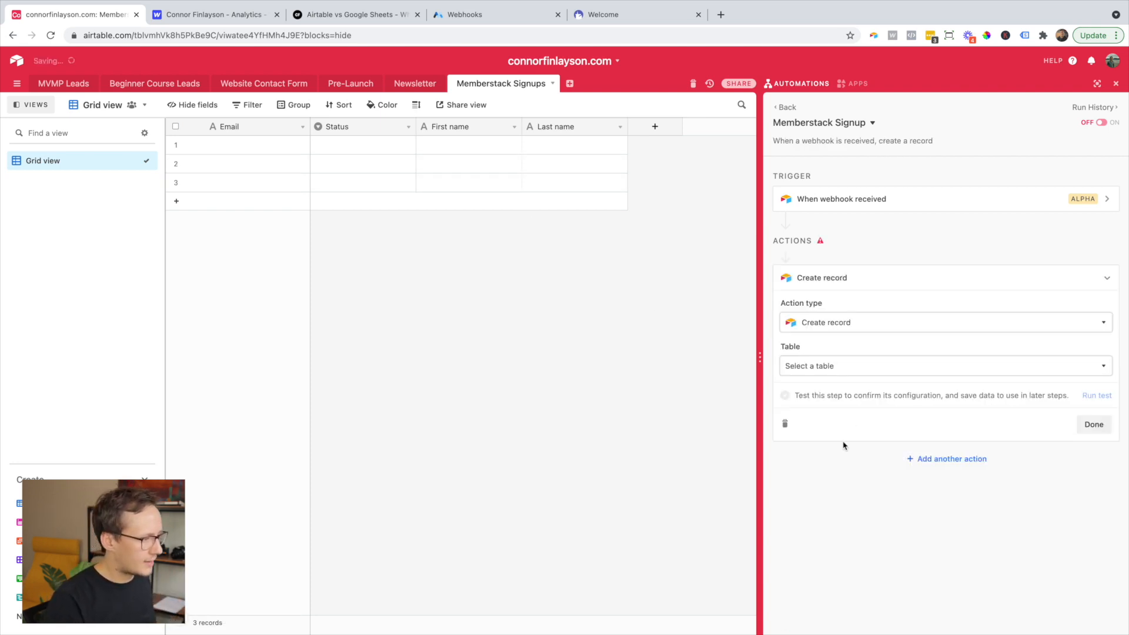
click(819, 366)
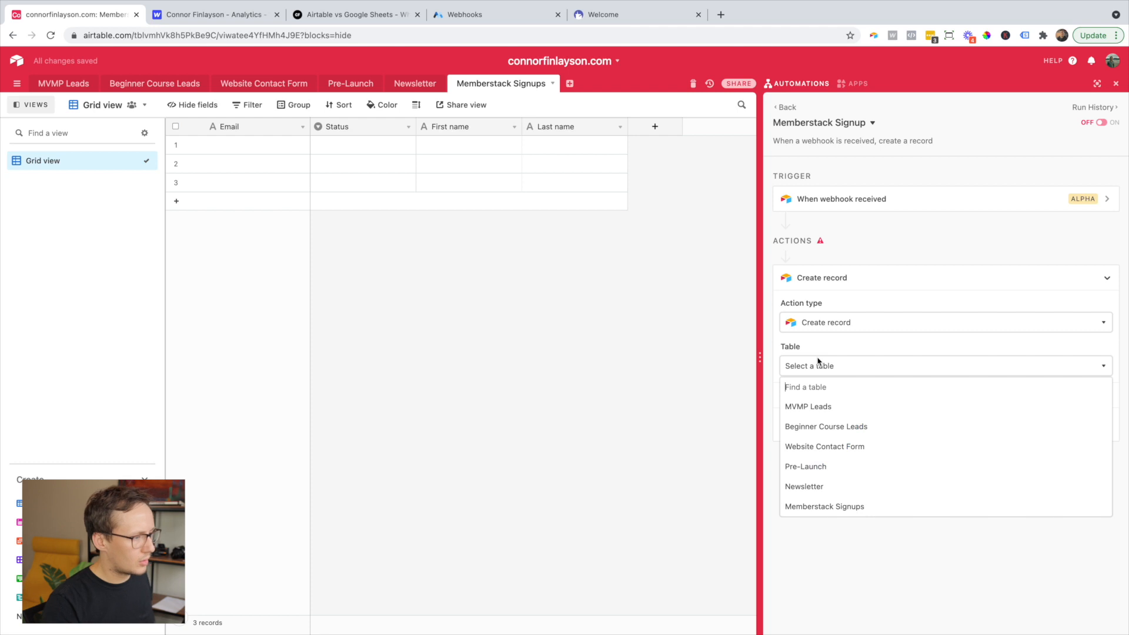
click(834, 511)
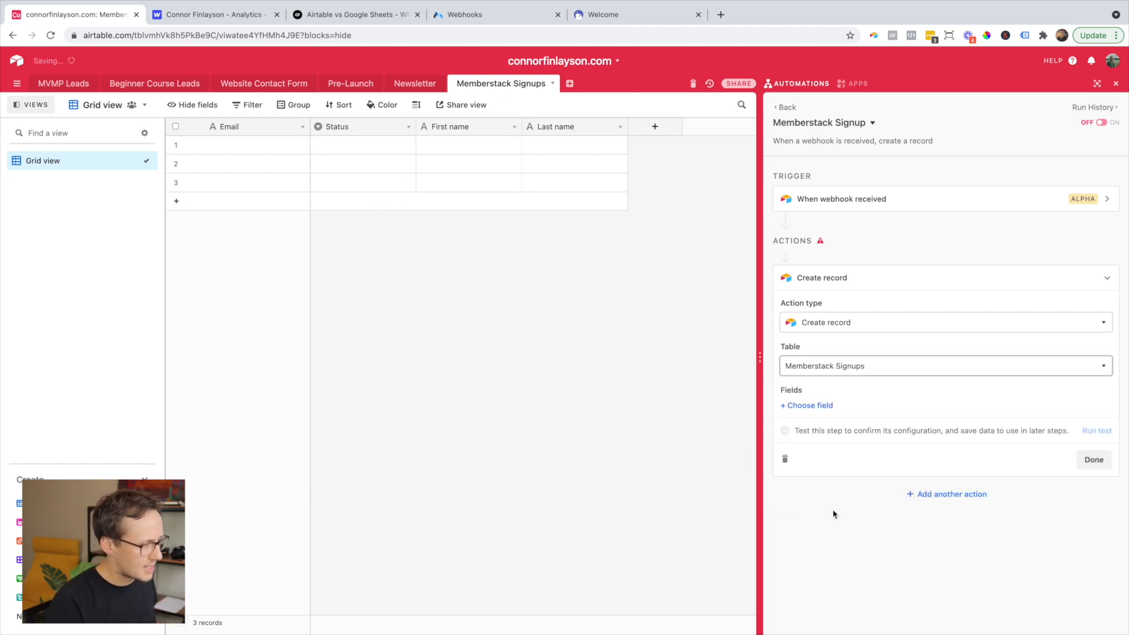
- Map the record's Email field to the webhook body's email value
click(810, 406)
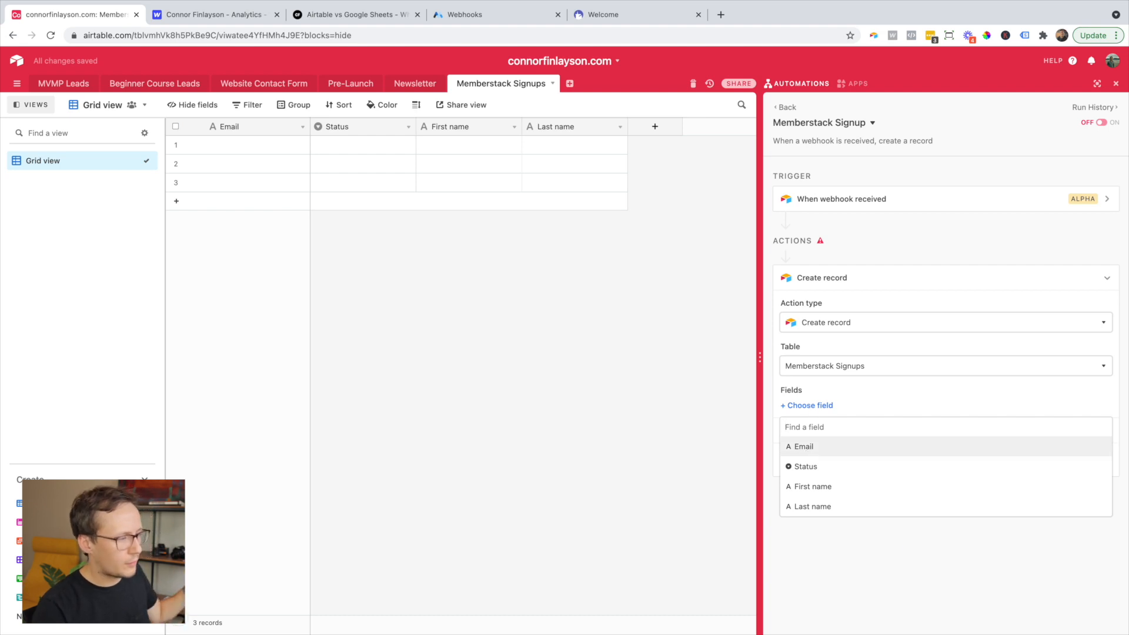
click(805, 448)
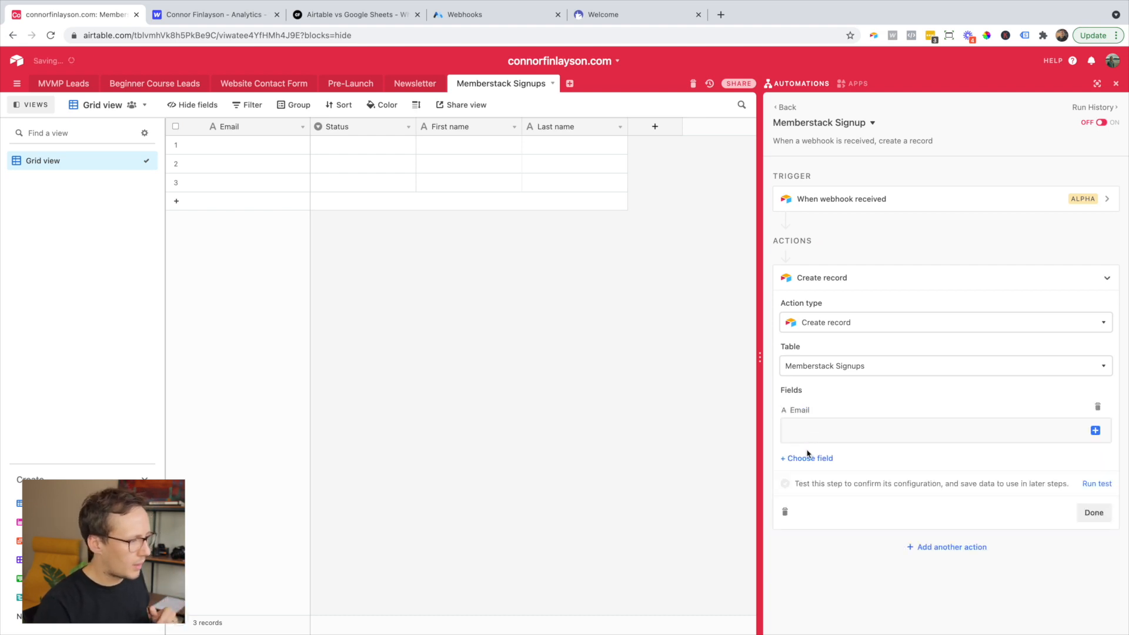
click(1096, 430)
click(1082, 475)
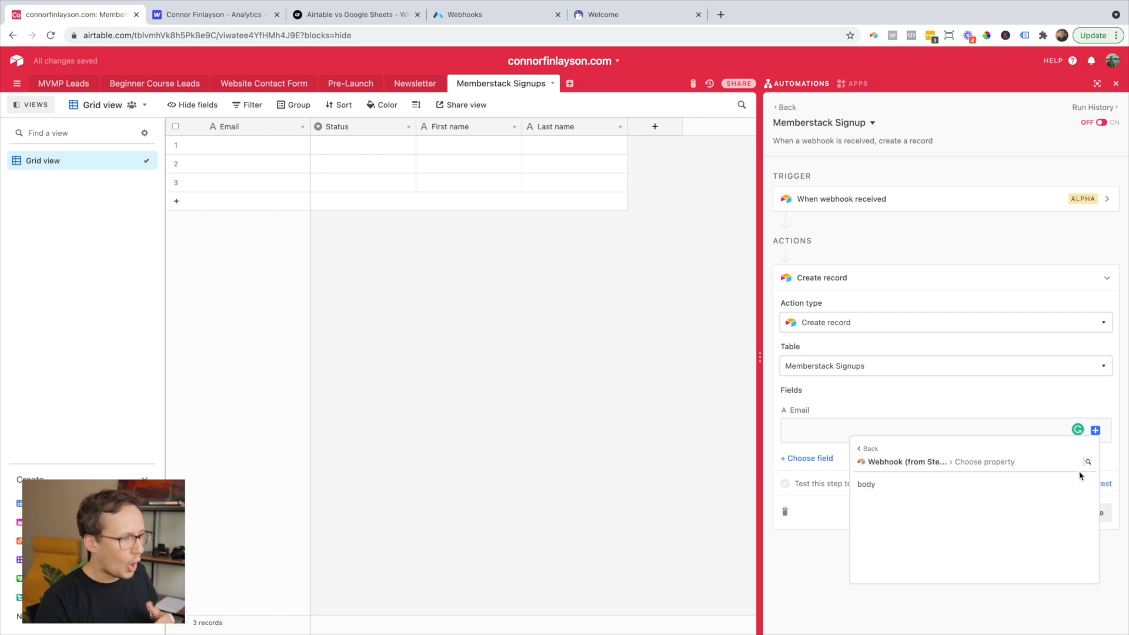
click(1069, 484)
mouse_move(1034, 504)
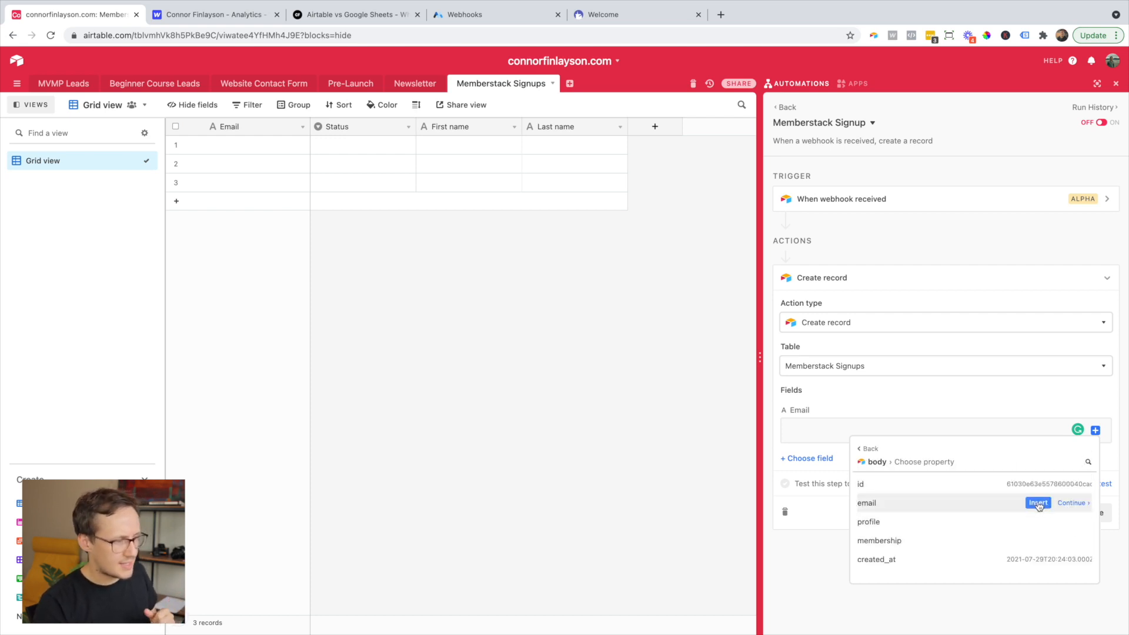
click(1038, 503)
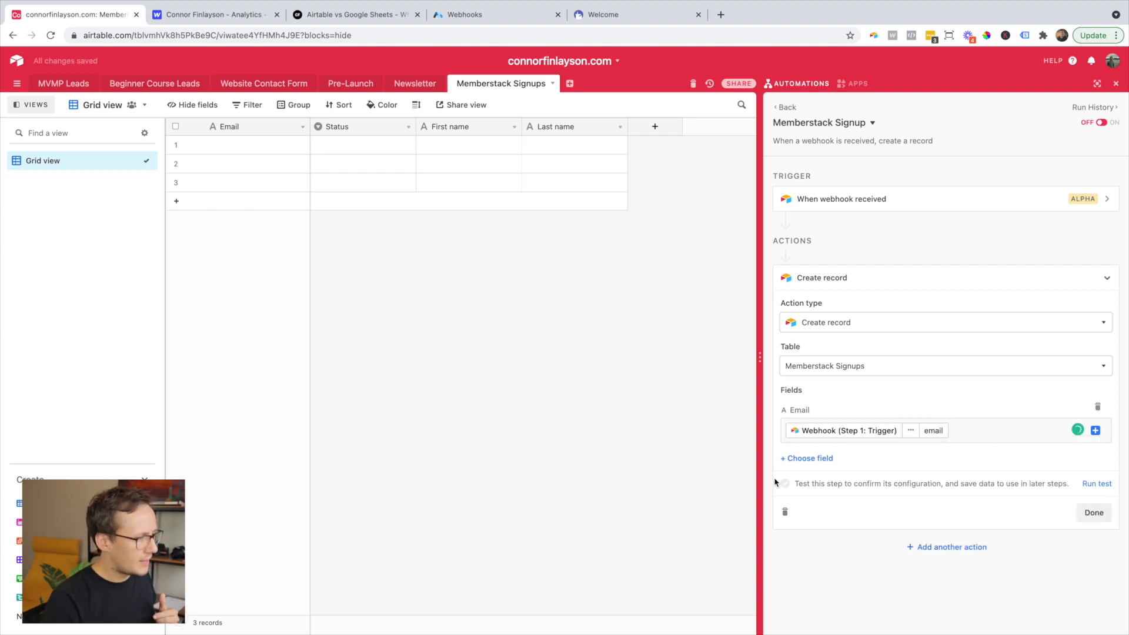
- Map the First name field to the webhook body's profile first-name
click(803, 462)
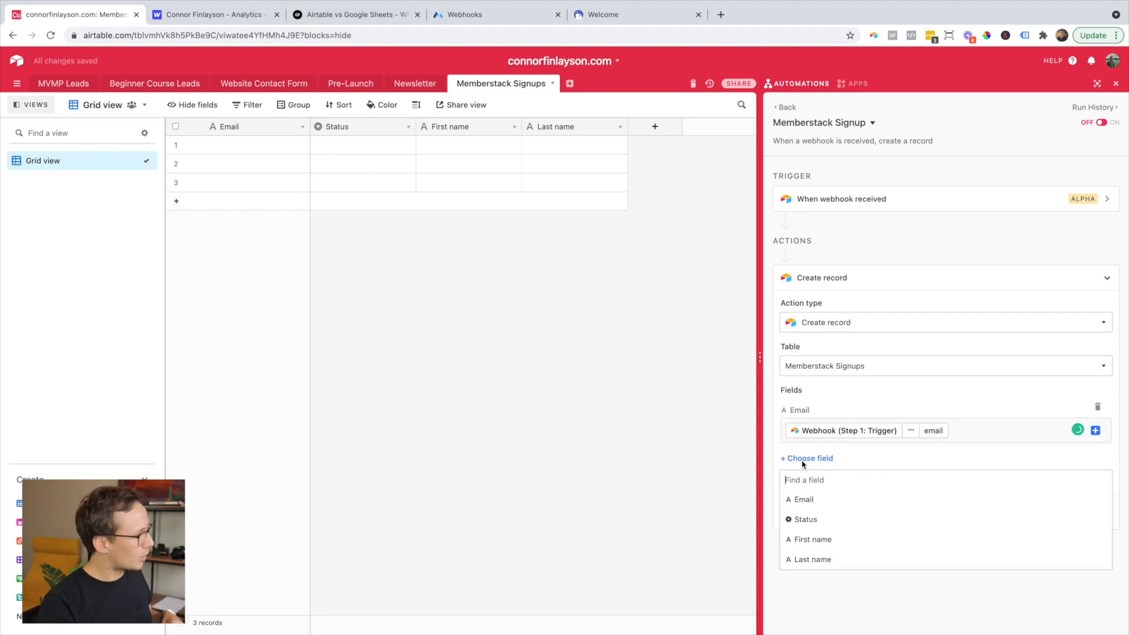
click(823, 540)
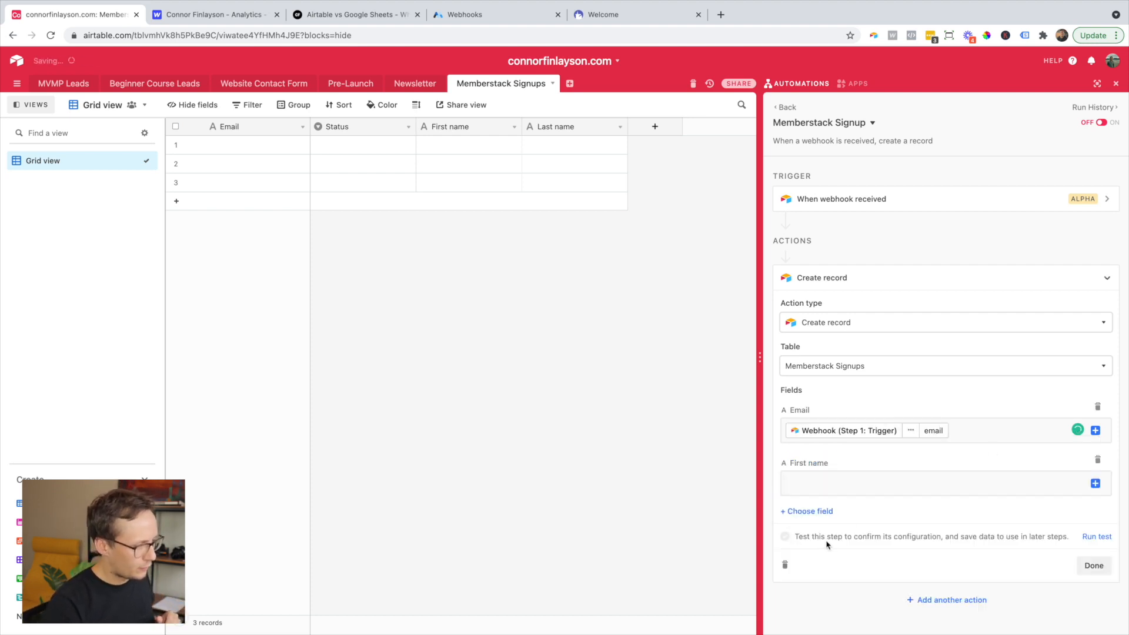
click(1095, 483)
click(1089, 522)
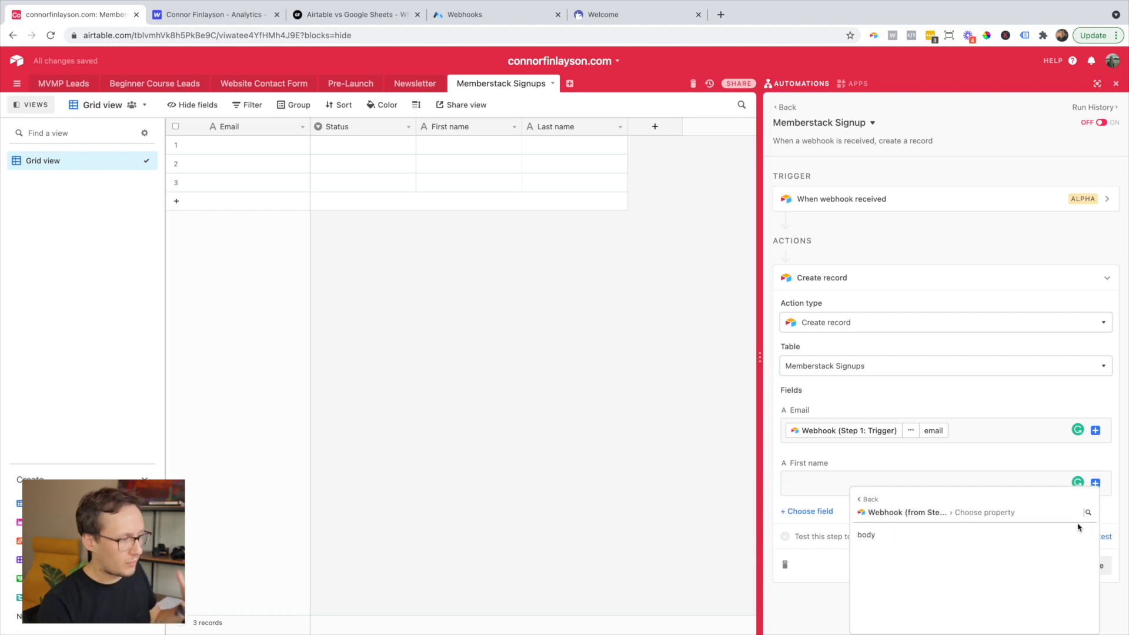
click(1067, 537)
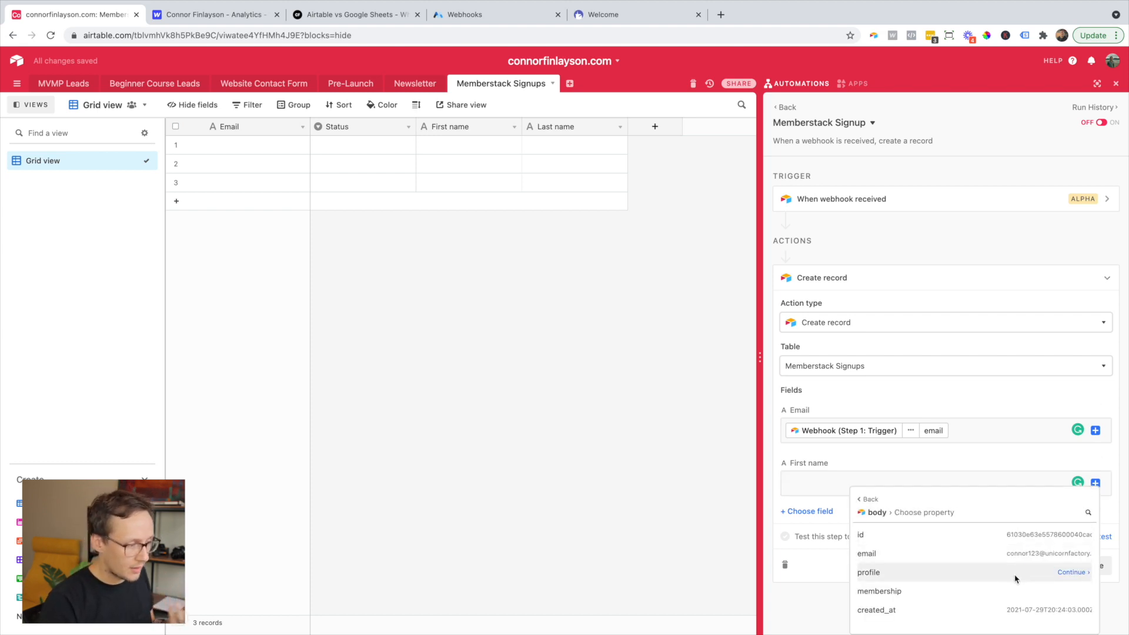
click(1076, 574)
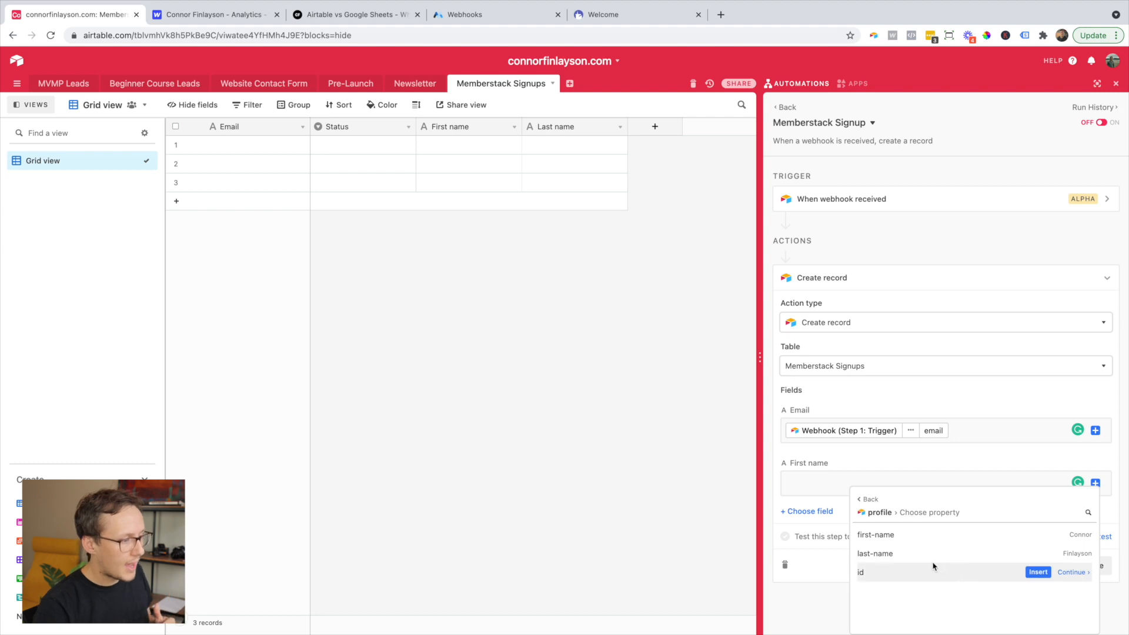
click(1039, 535)
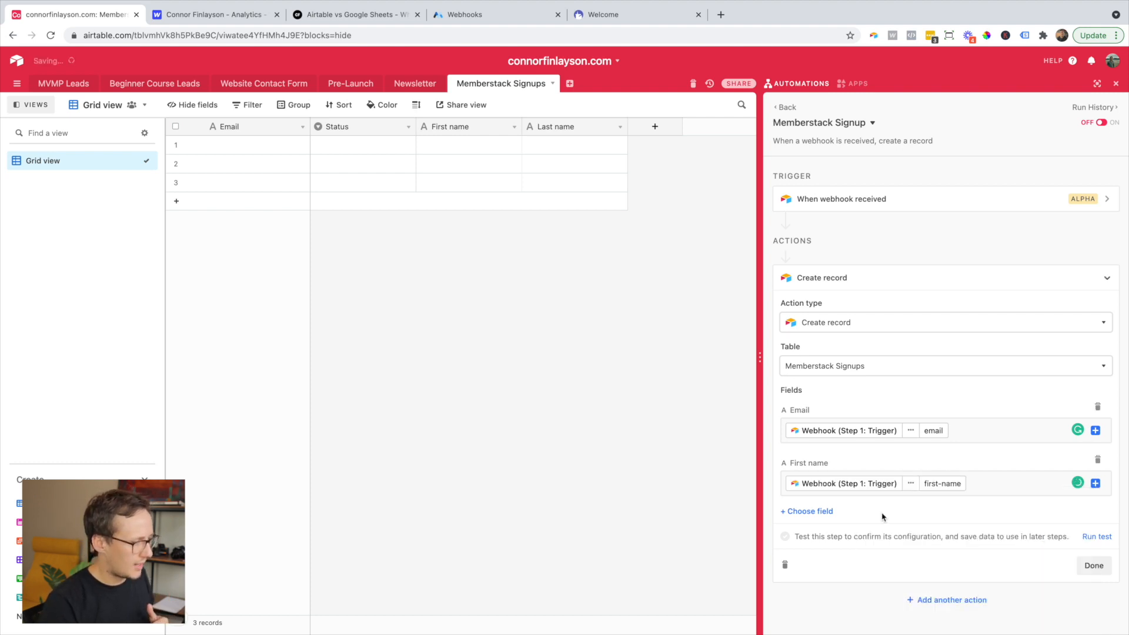
- Map the Last name field to the profile last-name and test the Create record action
click(812, 511)
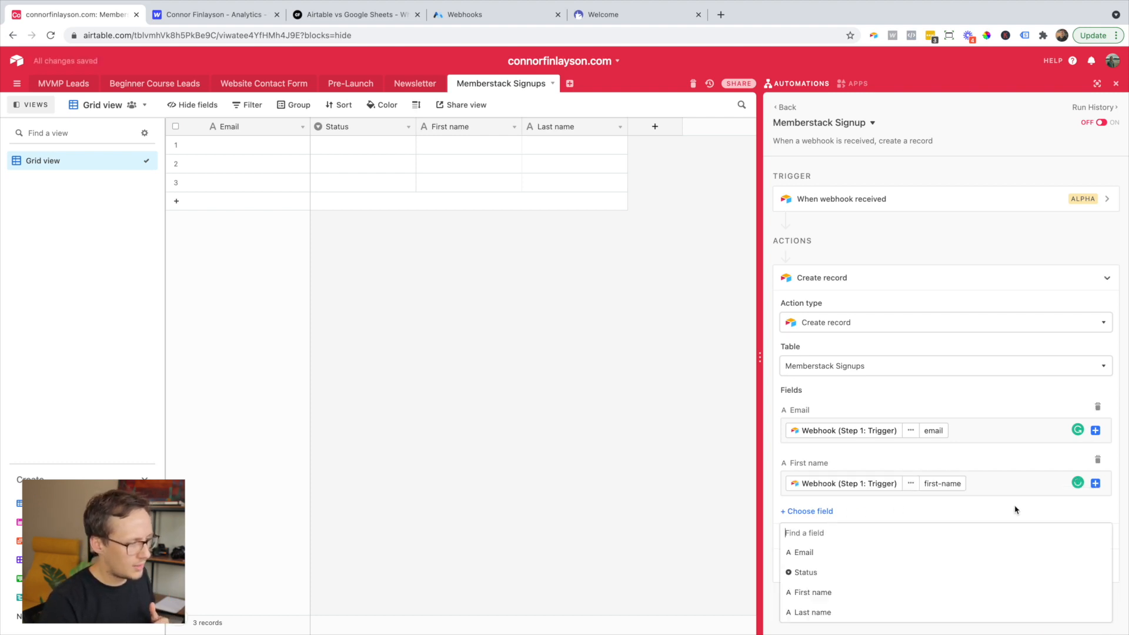
click(813, 612)
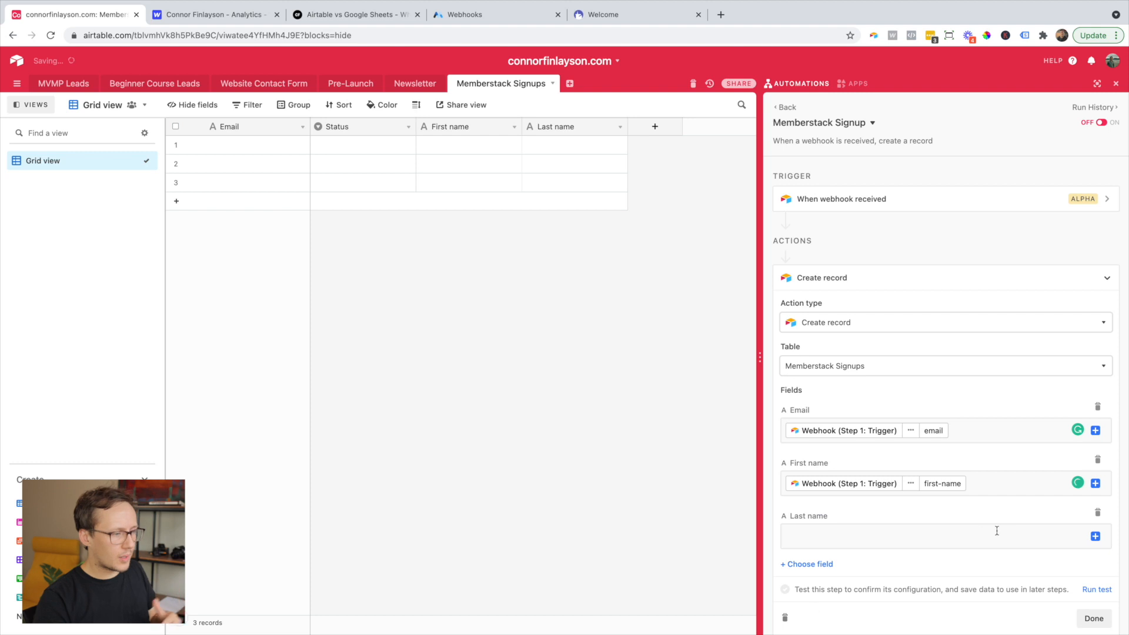
click(1095, 536)
click(1069, 523)
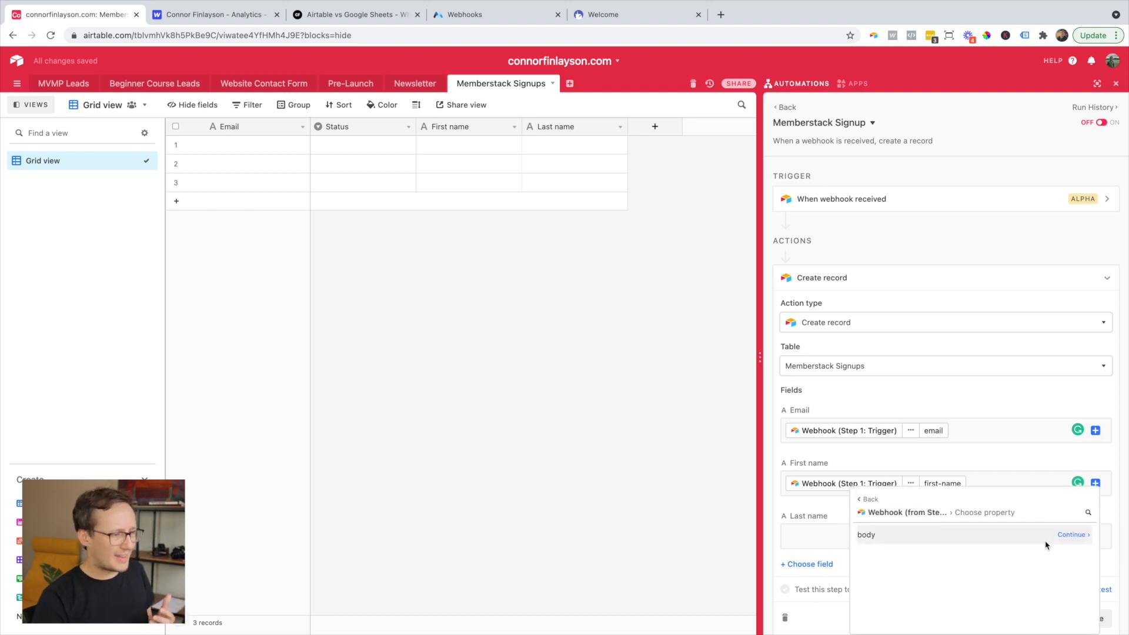
click(1069, 537)
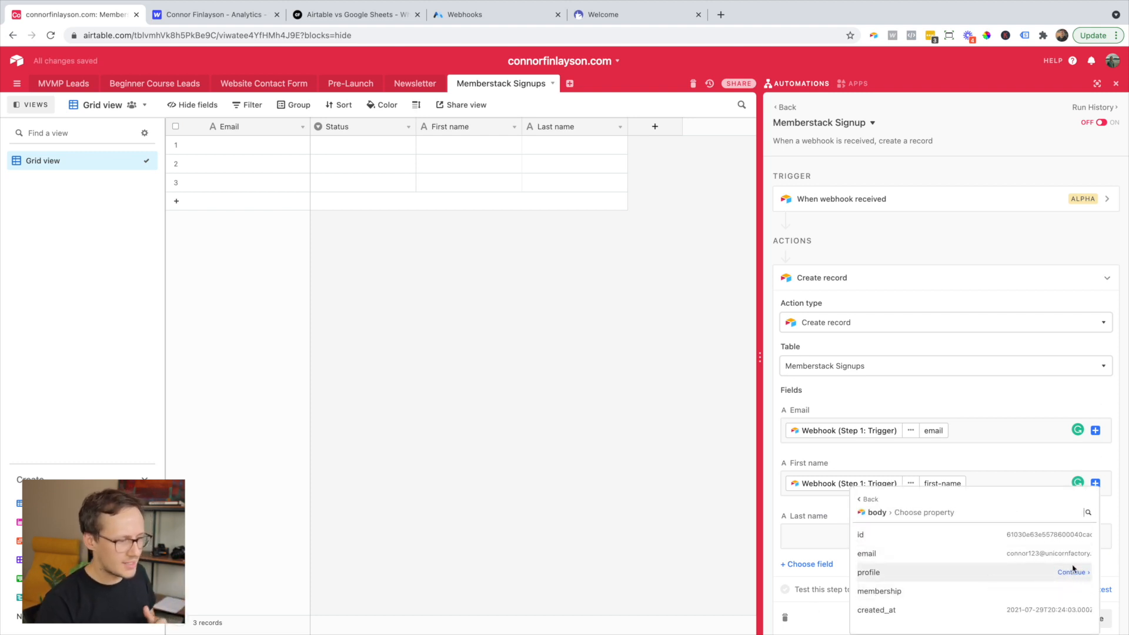
click(1070, 572)
click(1038, 553)
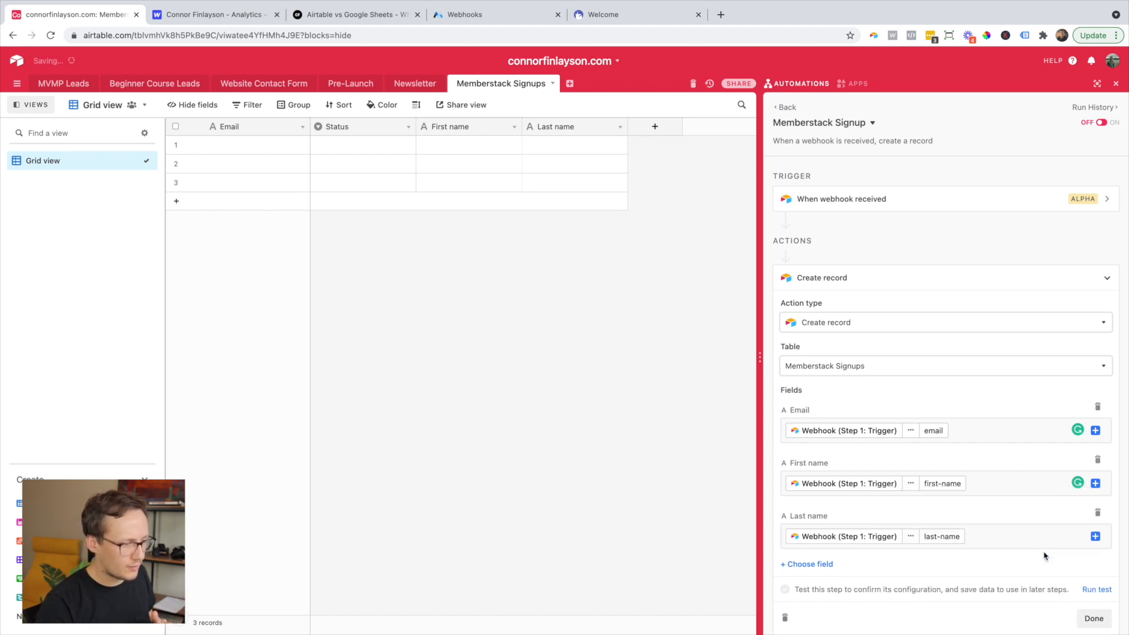
scroll(985, 456, down, 1)
click(1095, 553)
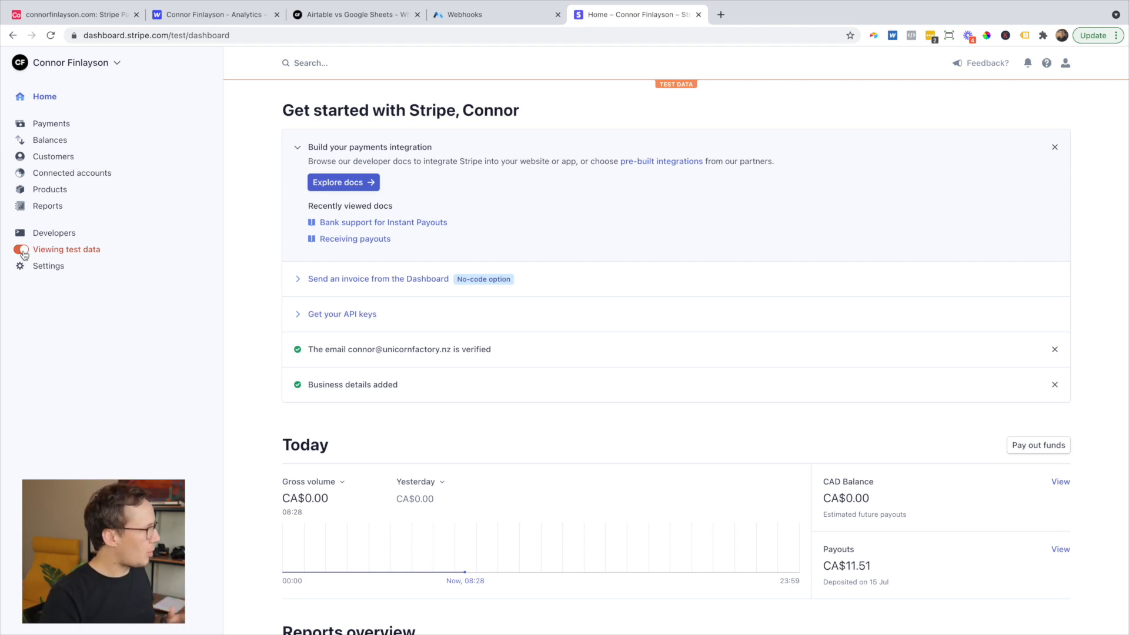
- Start a new Stripe webhook endpoint in Developers > Webhooks sending the charge.succeeded event
click(61, 240)
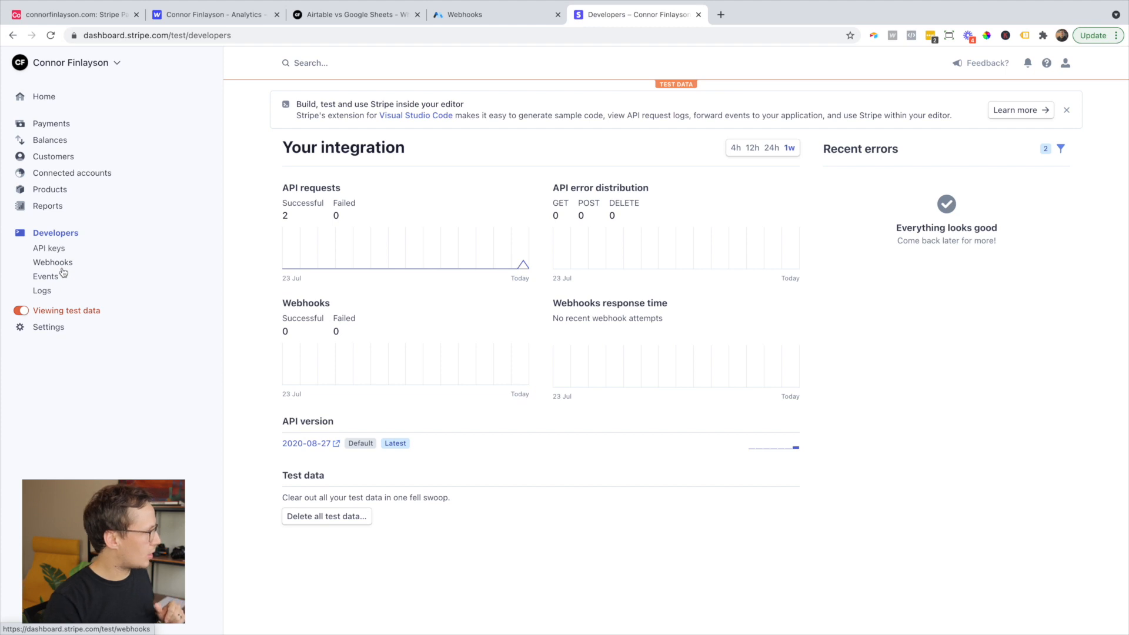
click(62, 268)
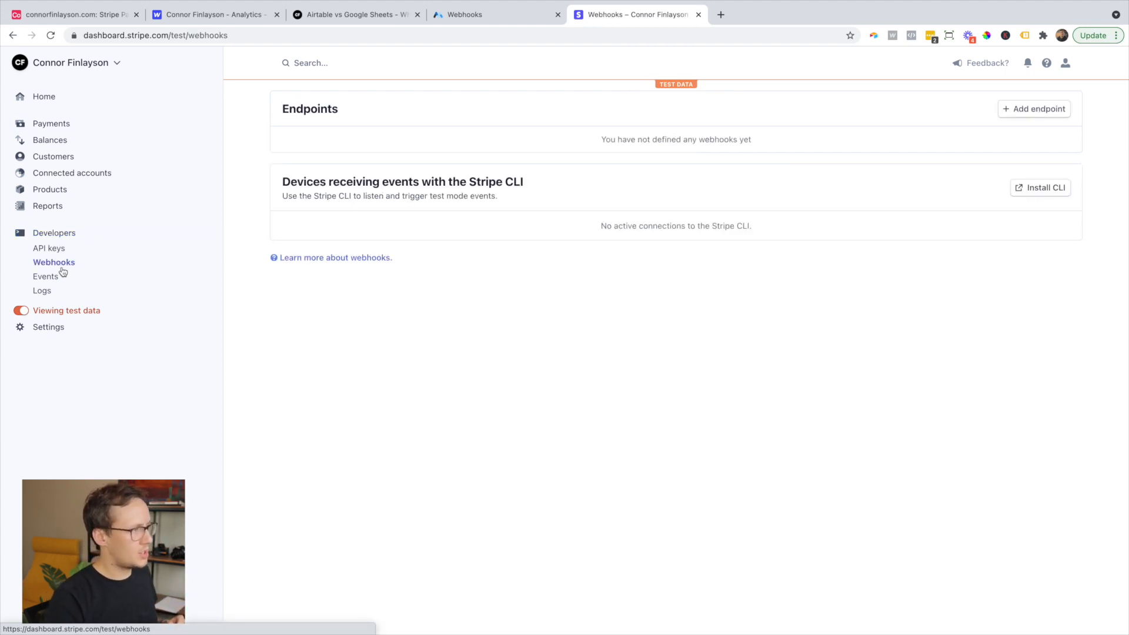
click(1032, 115)
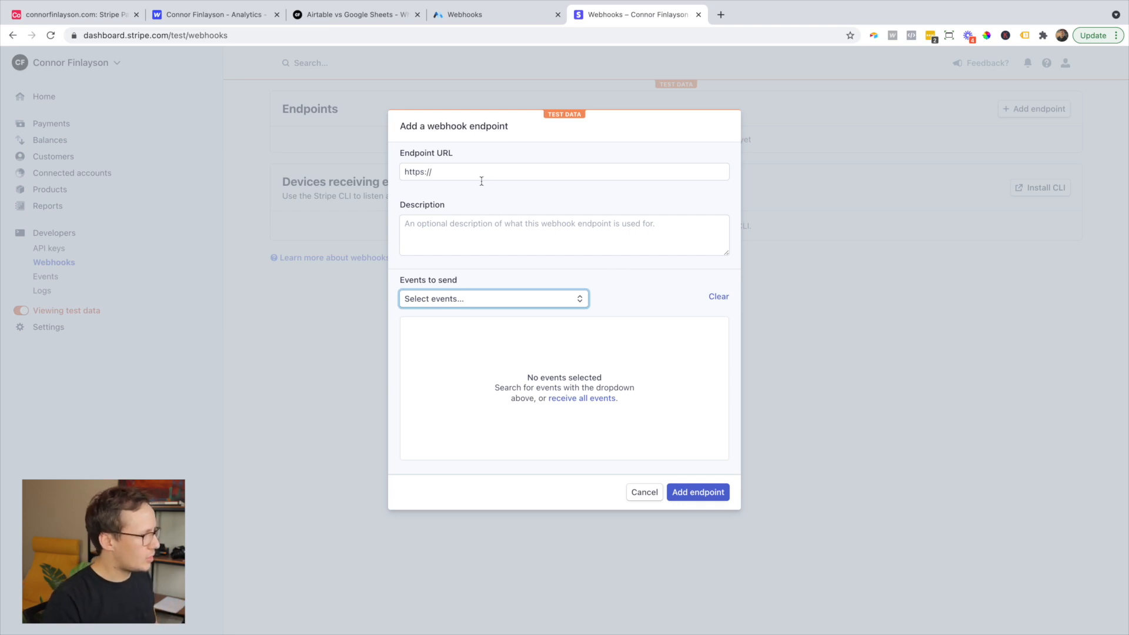
click(470, 300)
scroll(470, 385, down, 5)
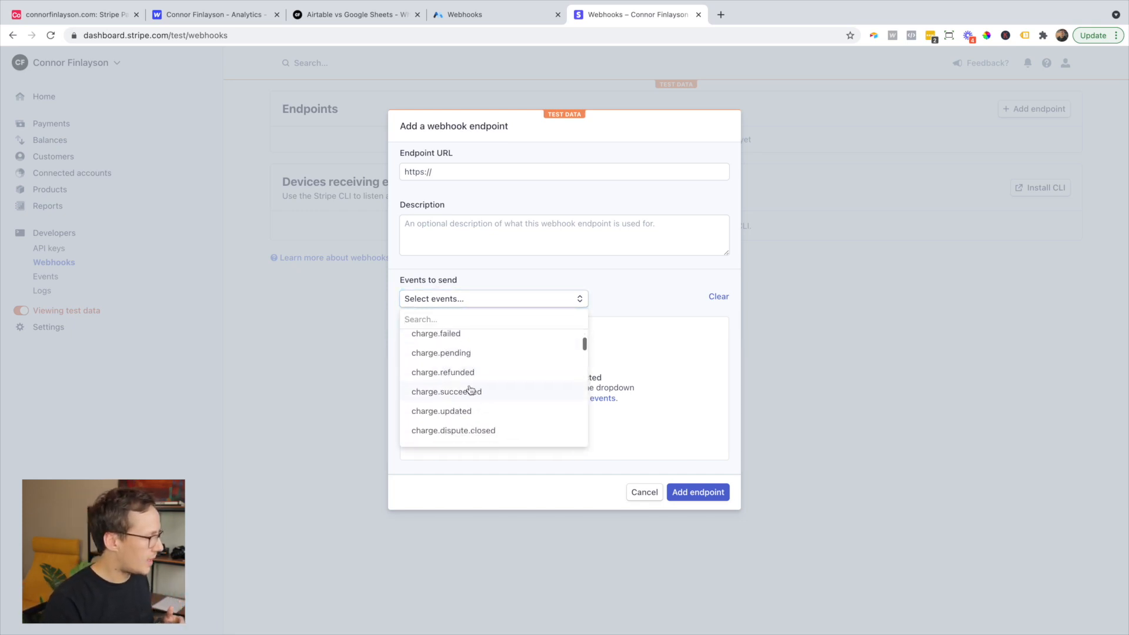
scroll(471, 391, up, 2)
scroll(470, 391, down, 2)
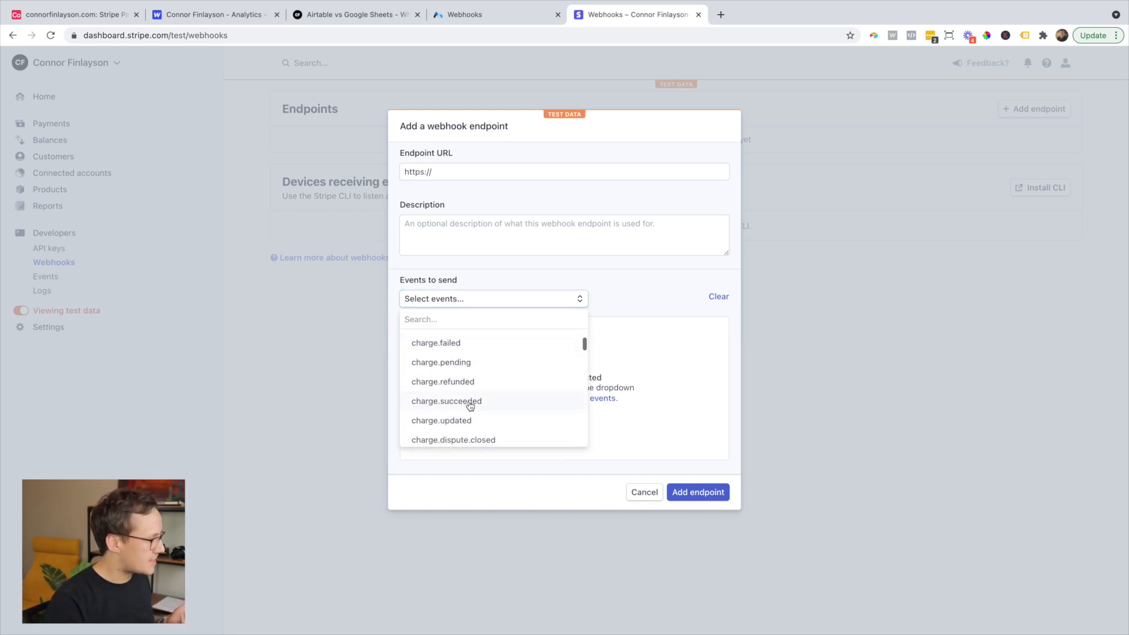
click(470, 401)
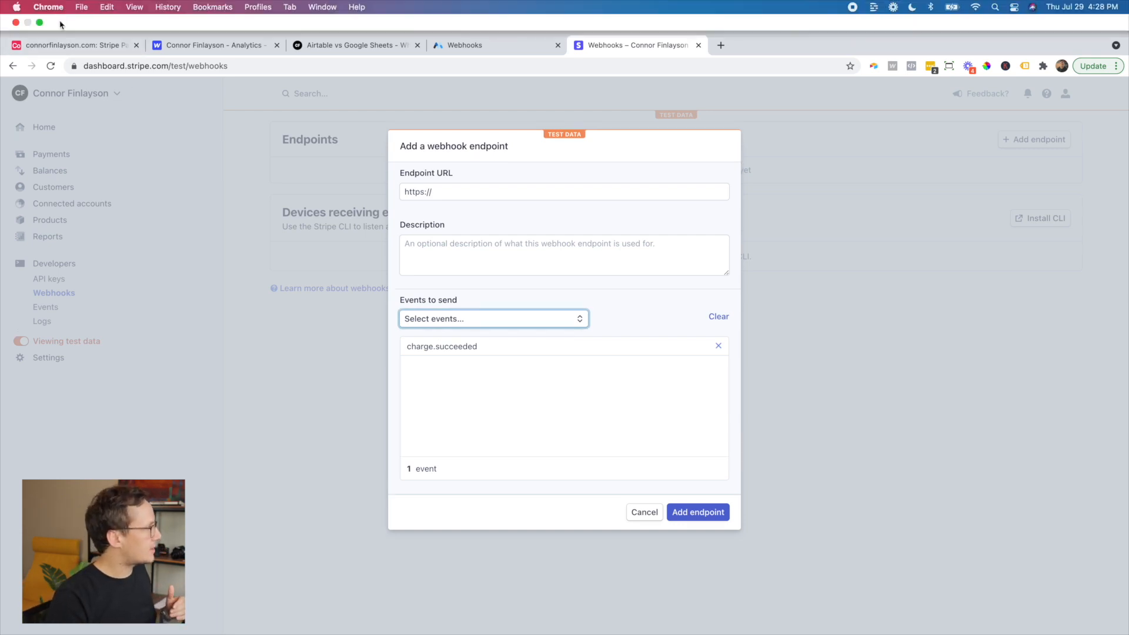
- Set the Stripe Payments automation trigger to 'When webhook received' and copy its URL
click(66, 46)
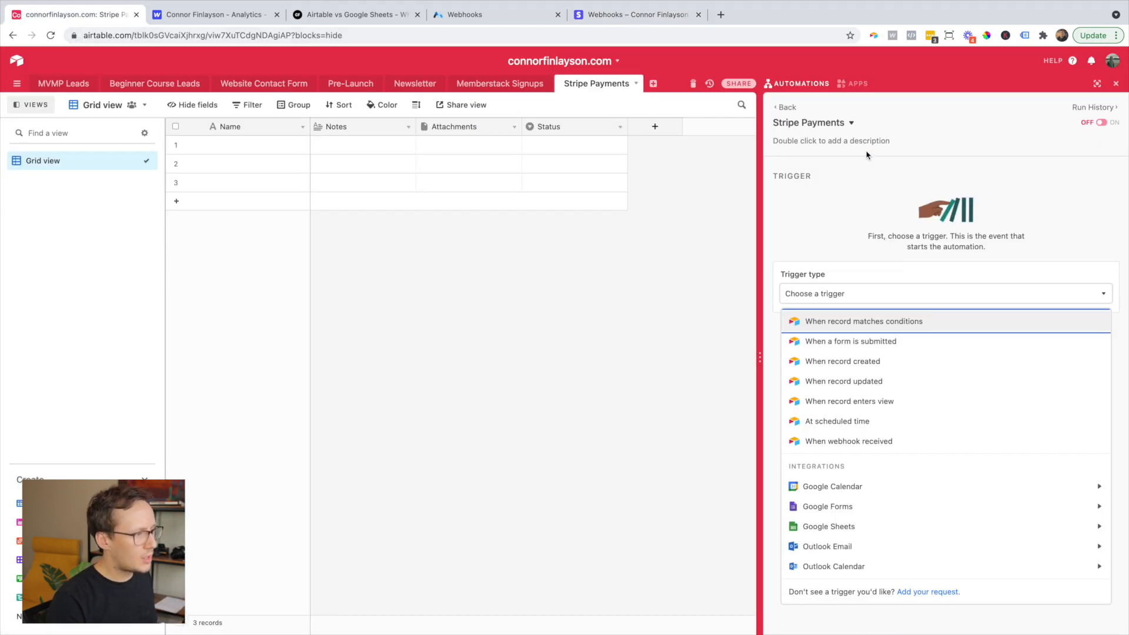
click(866, 442)
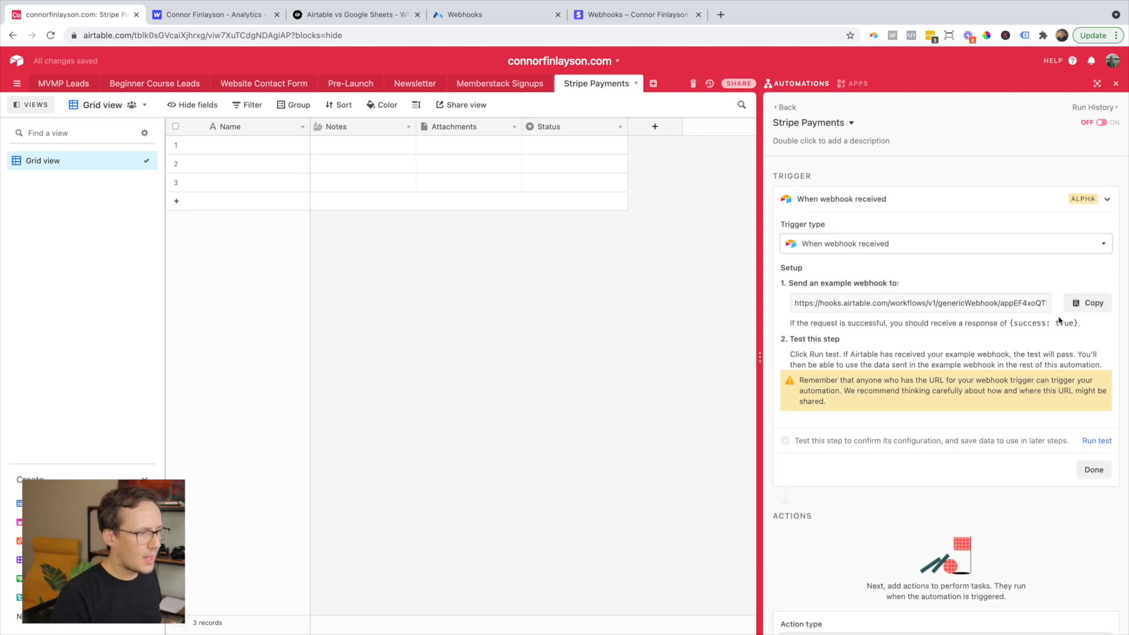
click(1088, 303)
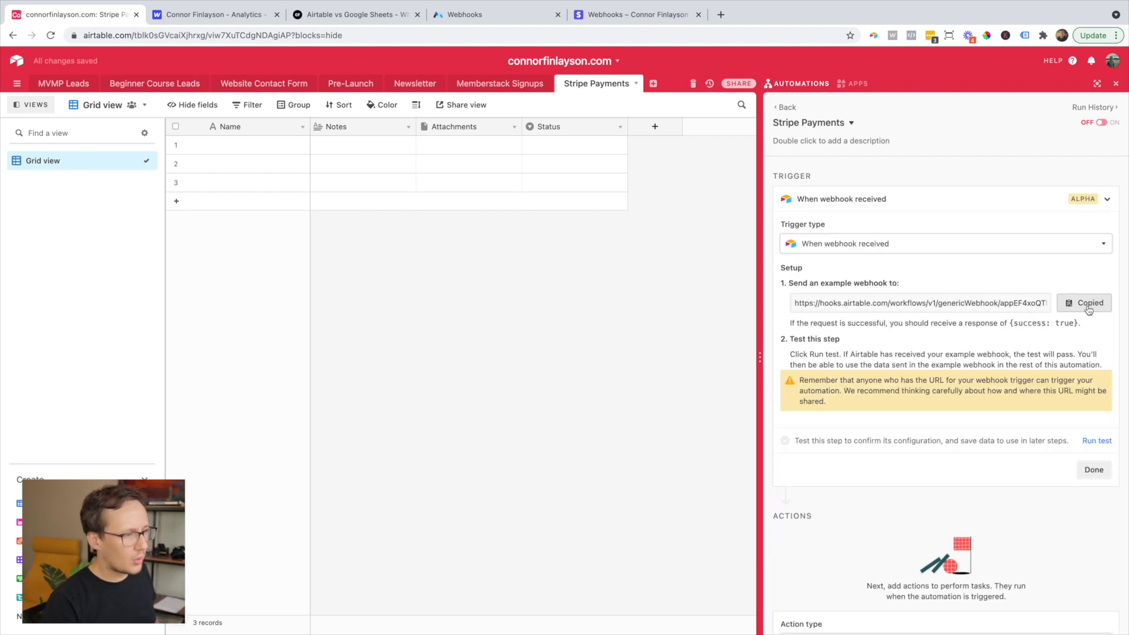
- Paste the Airtable webhook URL as the Stripe endpoint URL and add the endpoint
click(604, 15)
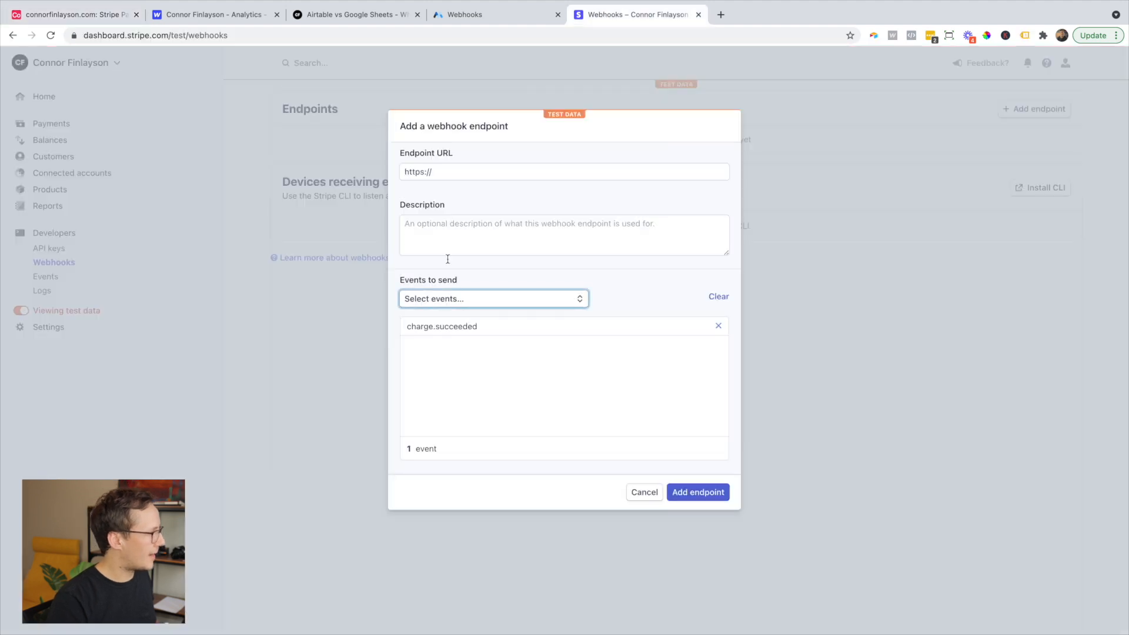
triple_click(469, 174)
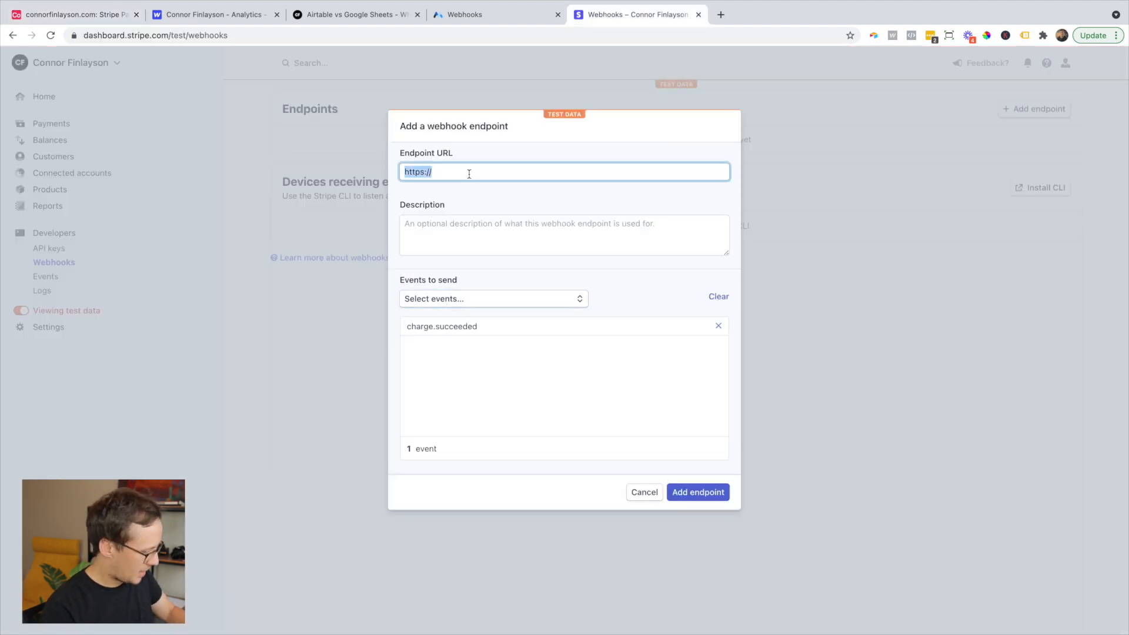
key(super+v)
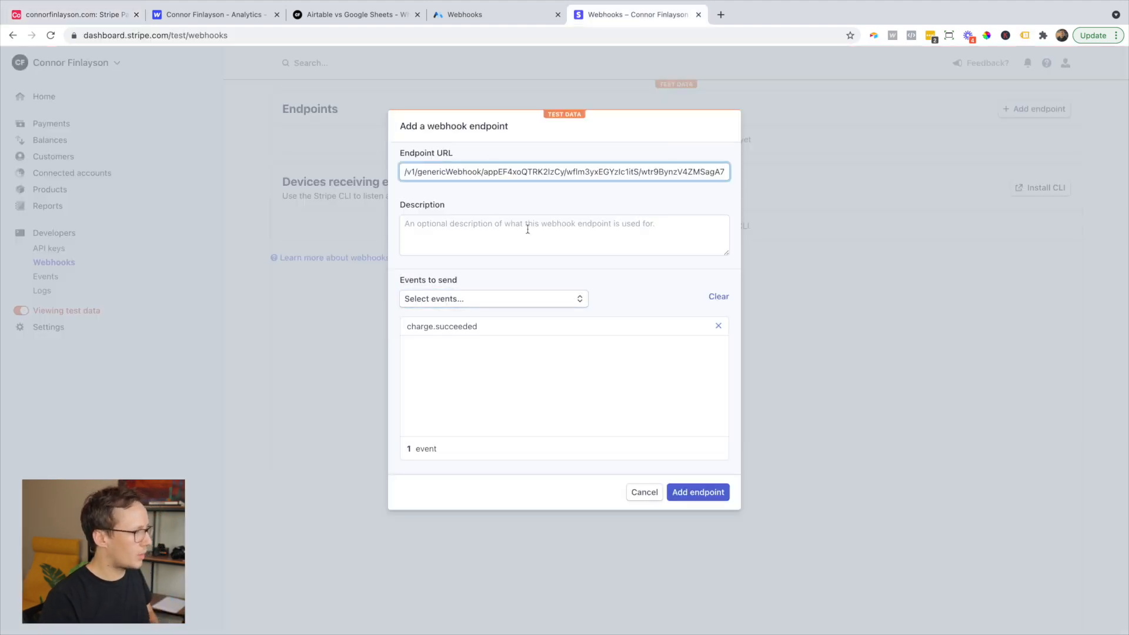
click(702, 498)
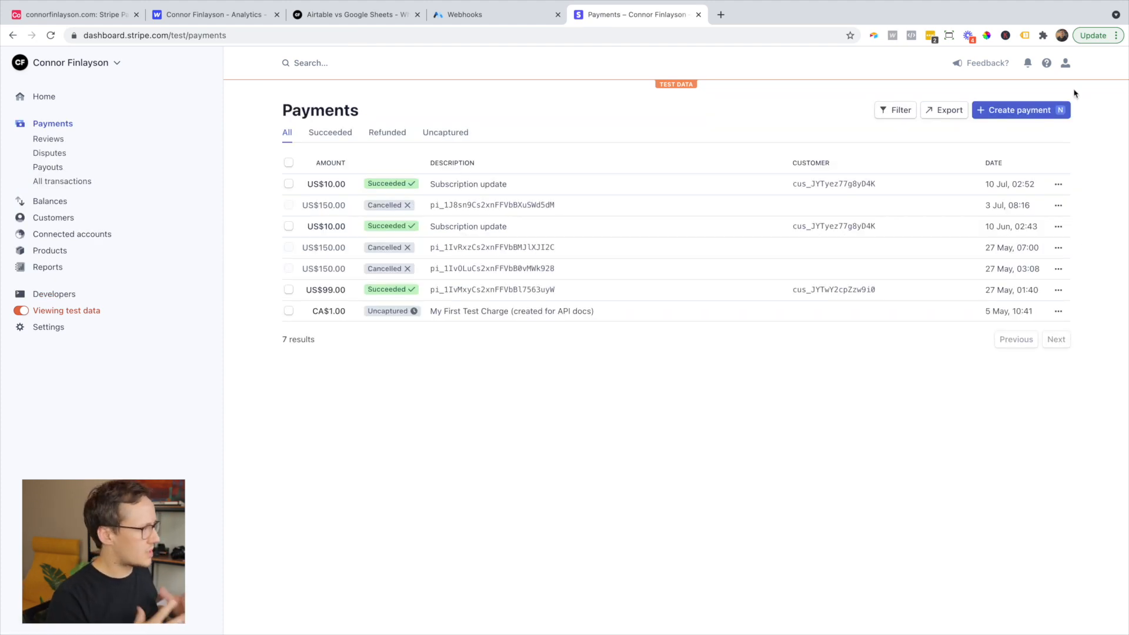
- Submit a CA$10.00 test payment with Stripe's test card details, then return to Airtable
click(1021, 111)
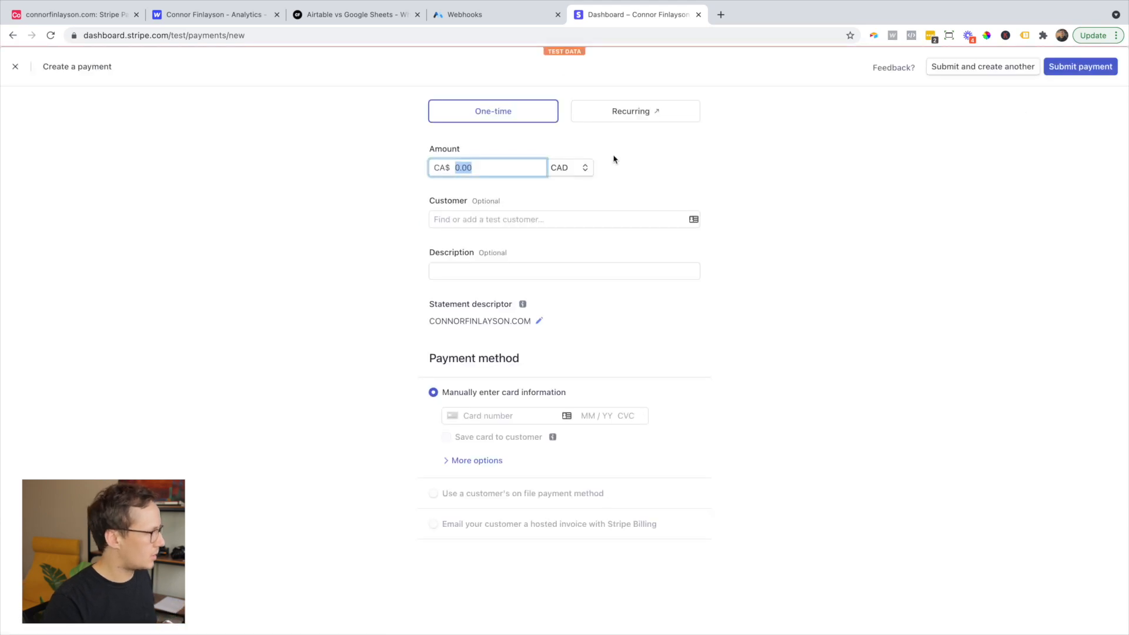
text(10.00)
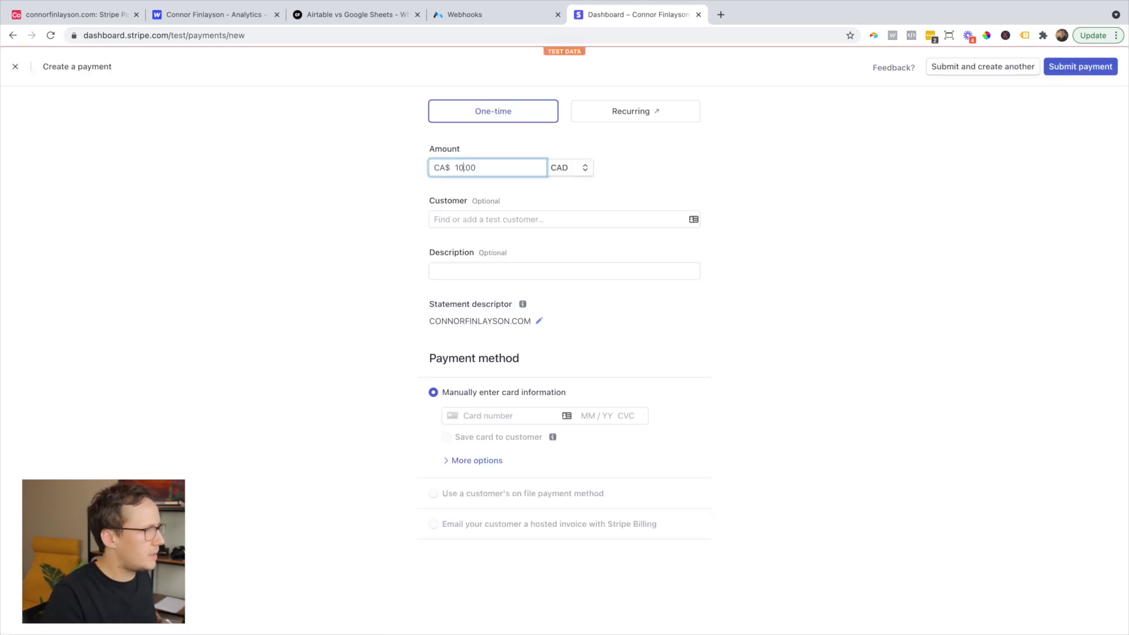
click(488, 416)
text(42)
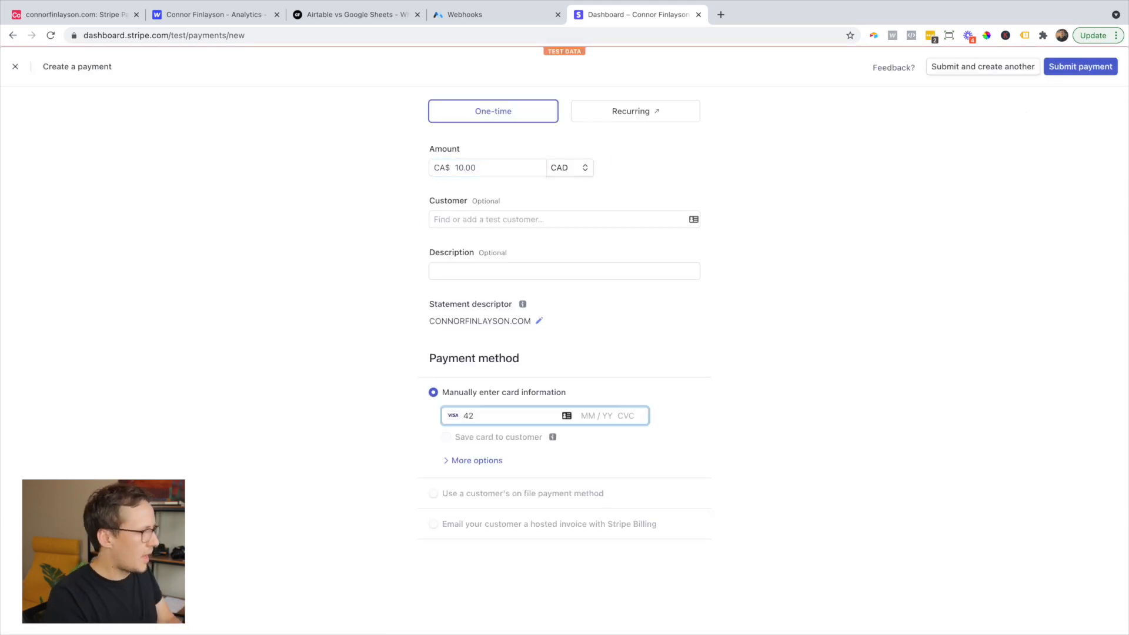
text(42 4242)
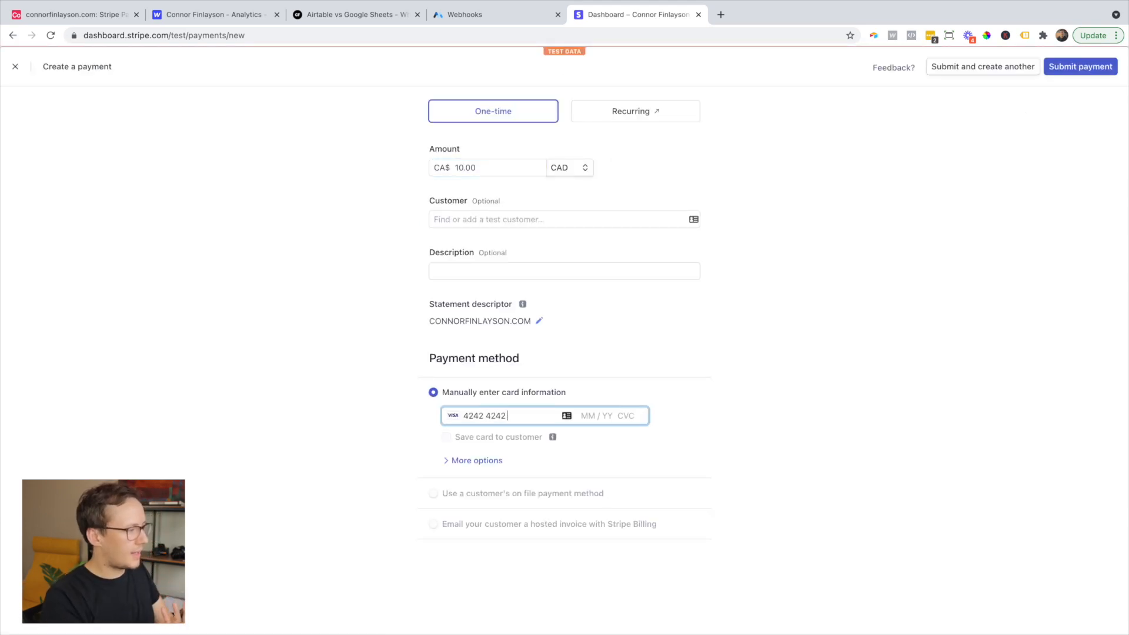
text( 4242 42)
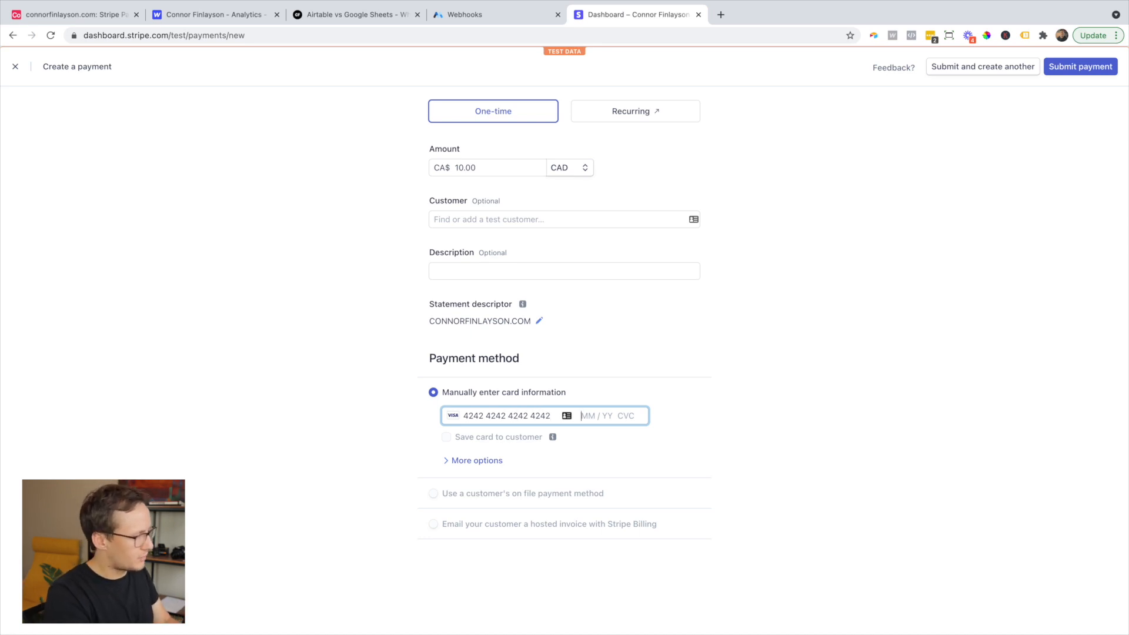
text(42 )
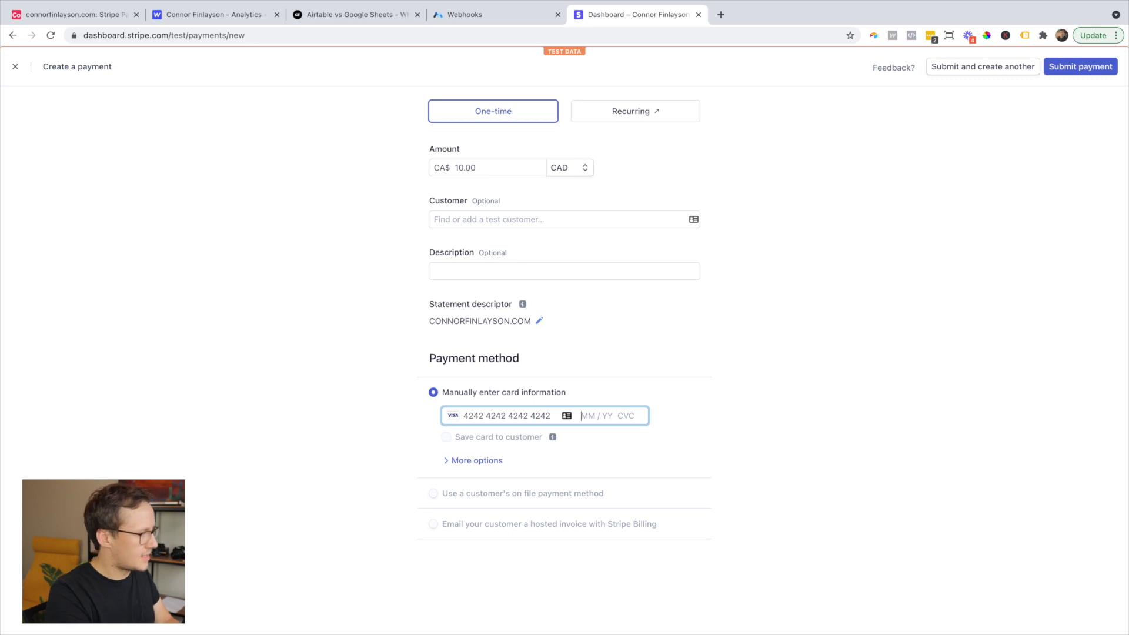
text(12 / 26 123)
click(1069, 67)
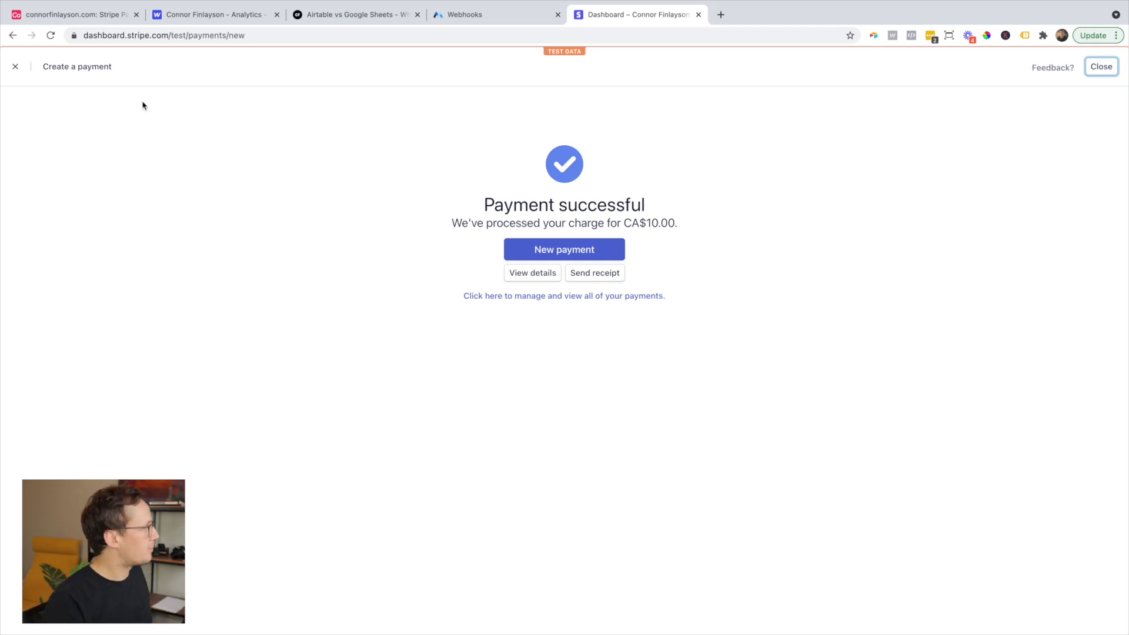
click(79, 20)
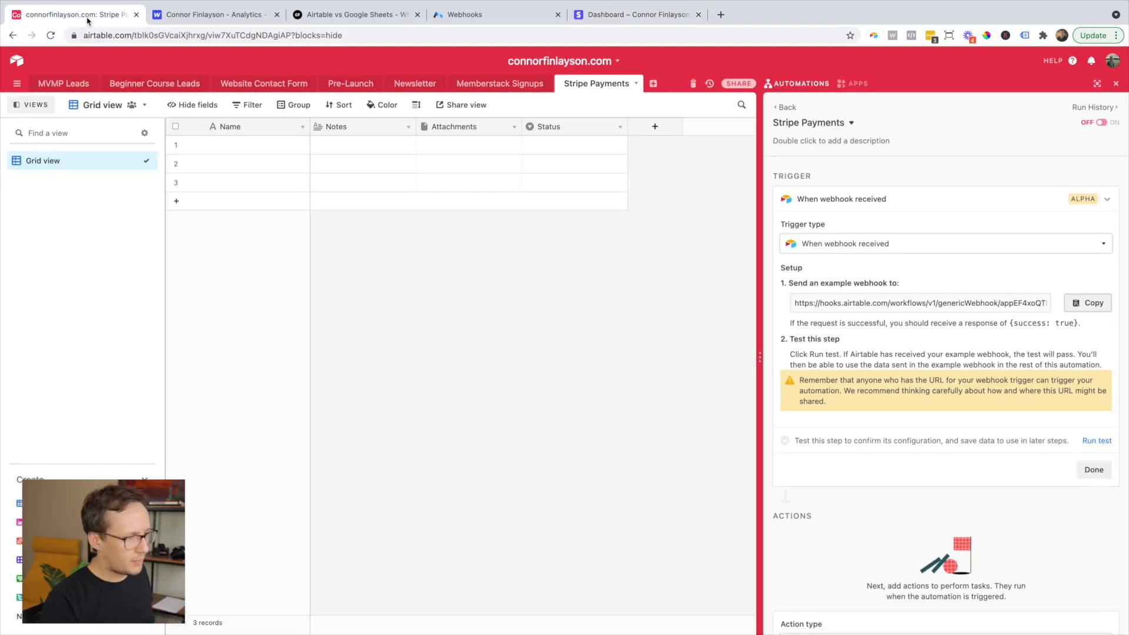
- Run the Stripe Payments trigger test and expand the received webhook body
click(1091, 441)
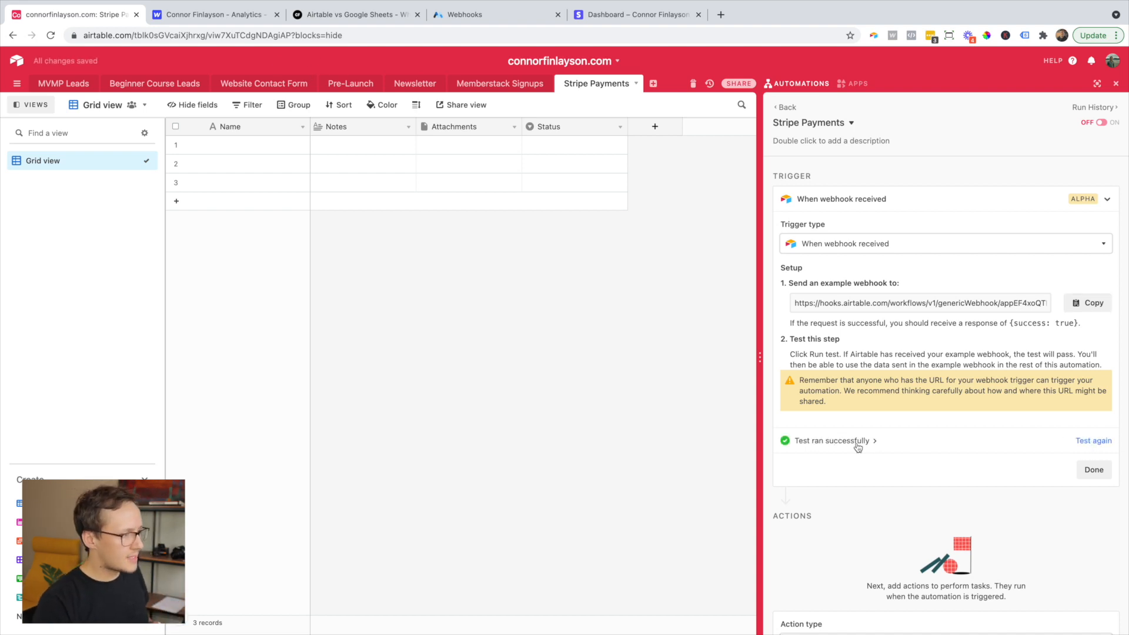
click(858, 447)
scroll(941, 382, down, 3)
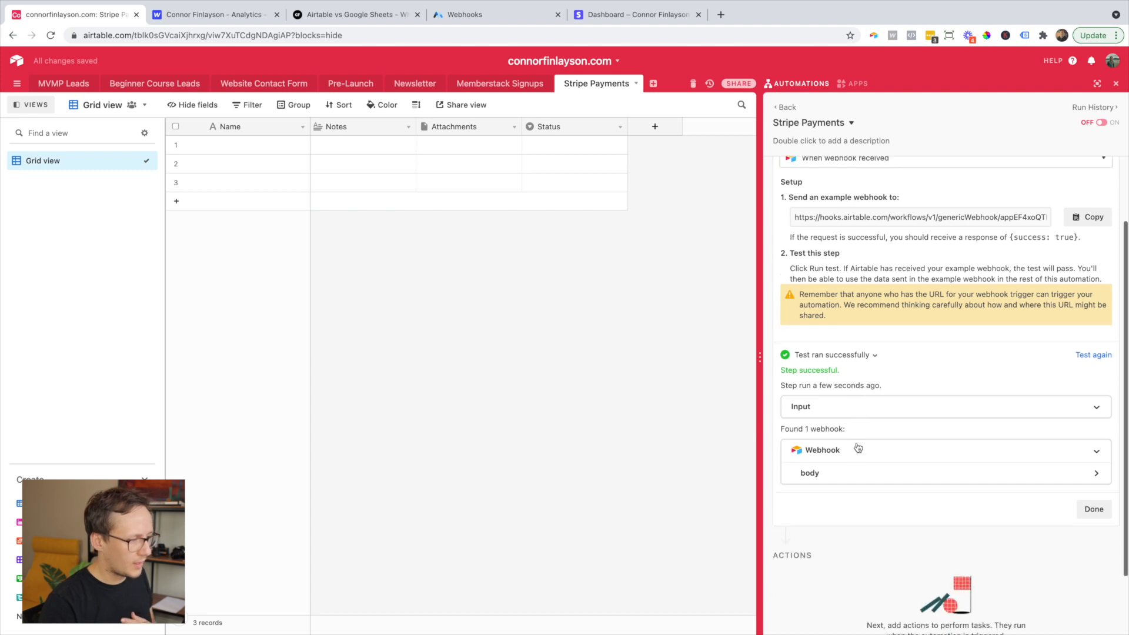
click(961, 412)
scroll(961, 413, down, 3)
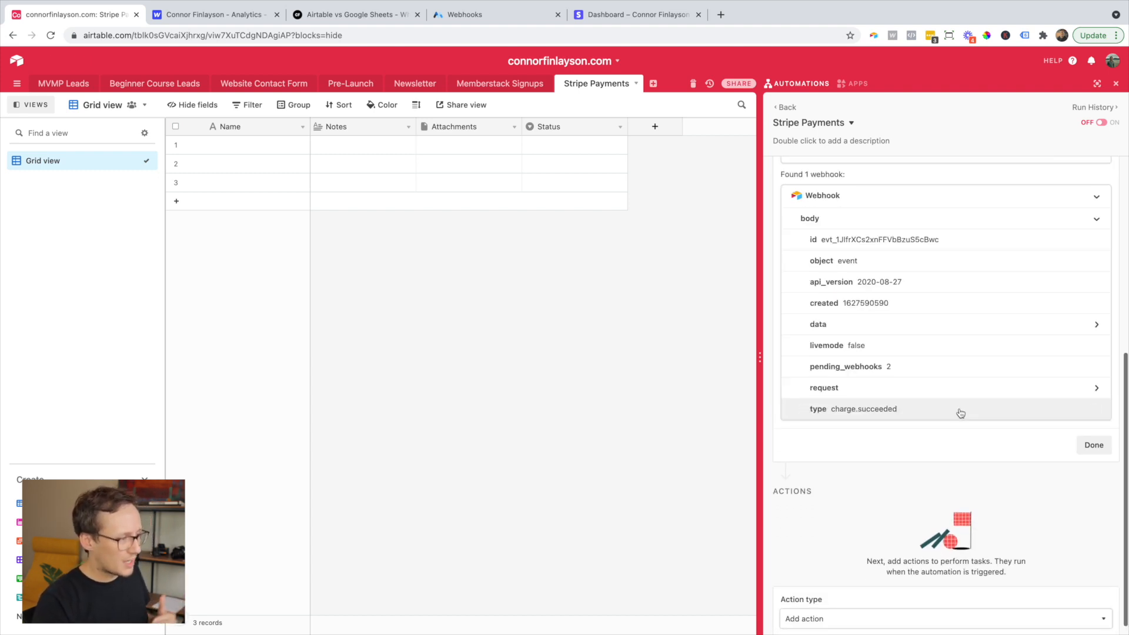
scroll(914, 399, down, 1)
scroll(914, 399, up, 1)
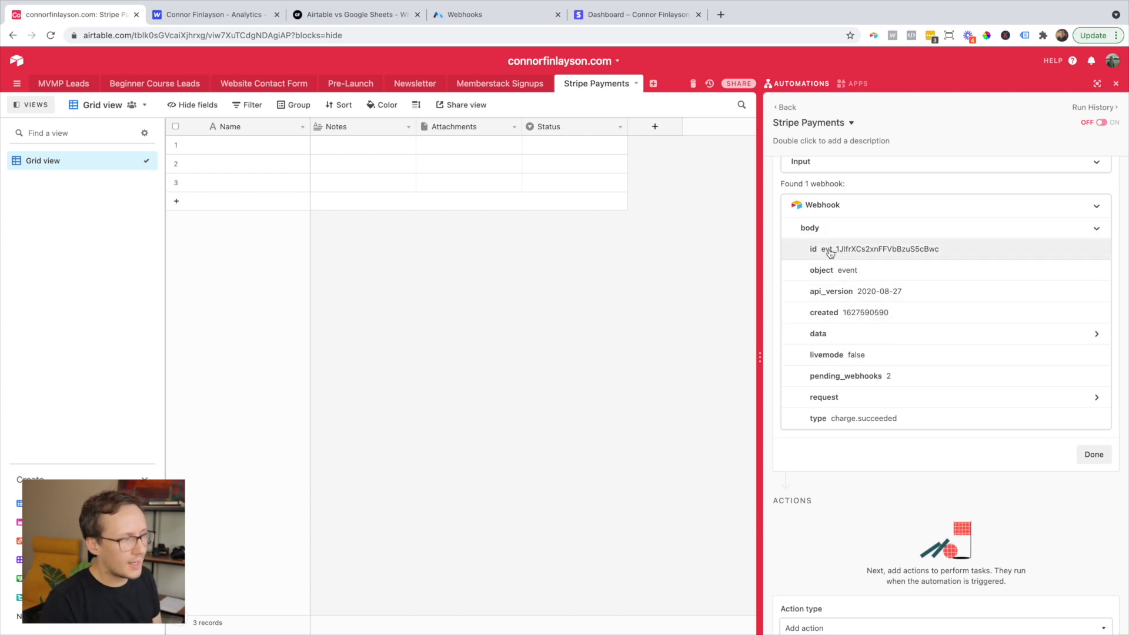
scroll(849, 291, down, 1)
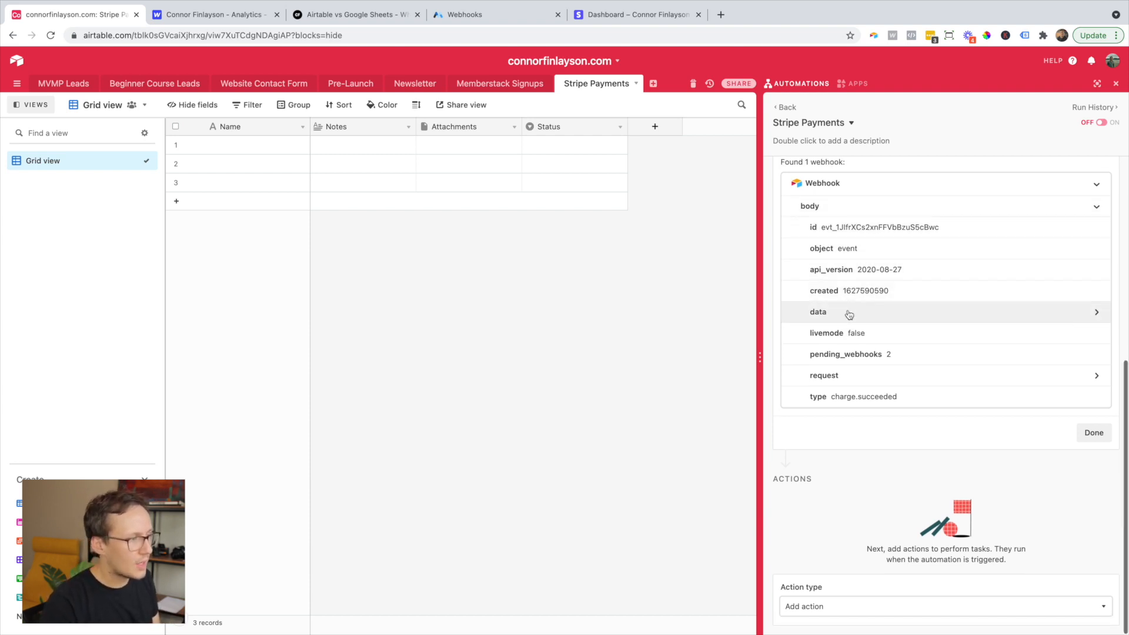
- Expand data and its charge object to review the charge fields, then collapse data
click(848, 312)
scroll(847, 312, down, 1)
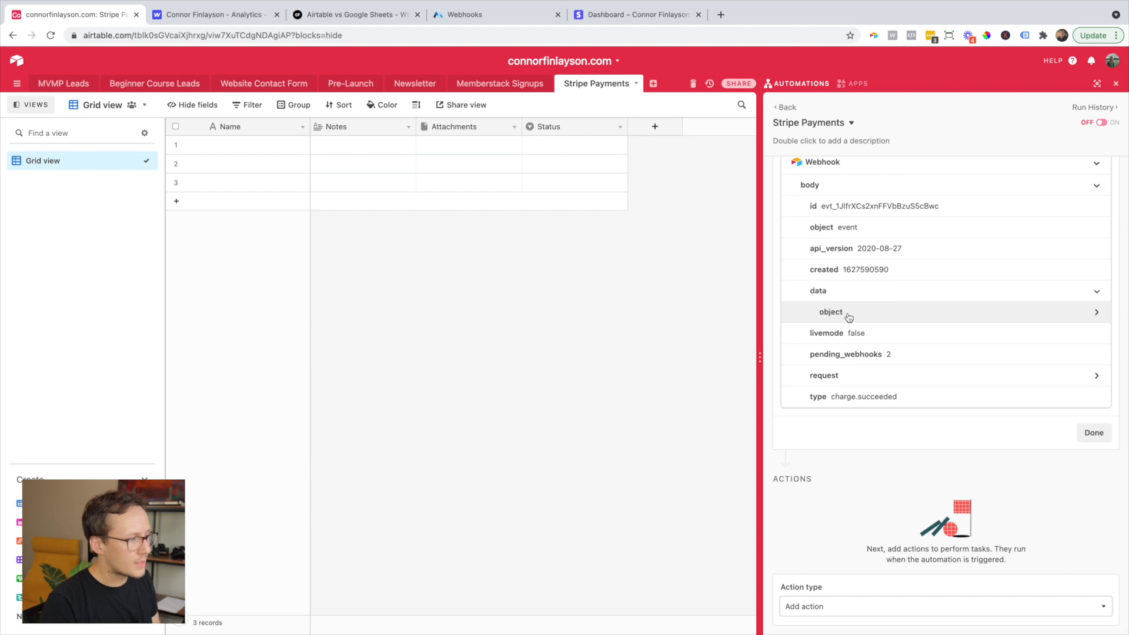
click(850, 312)
scroll(898, 286, up, 3)
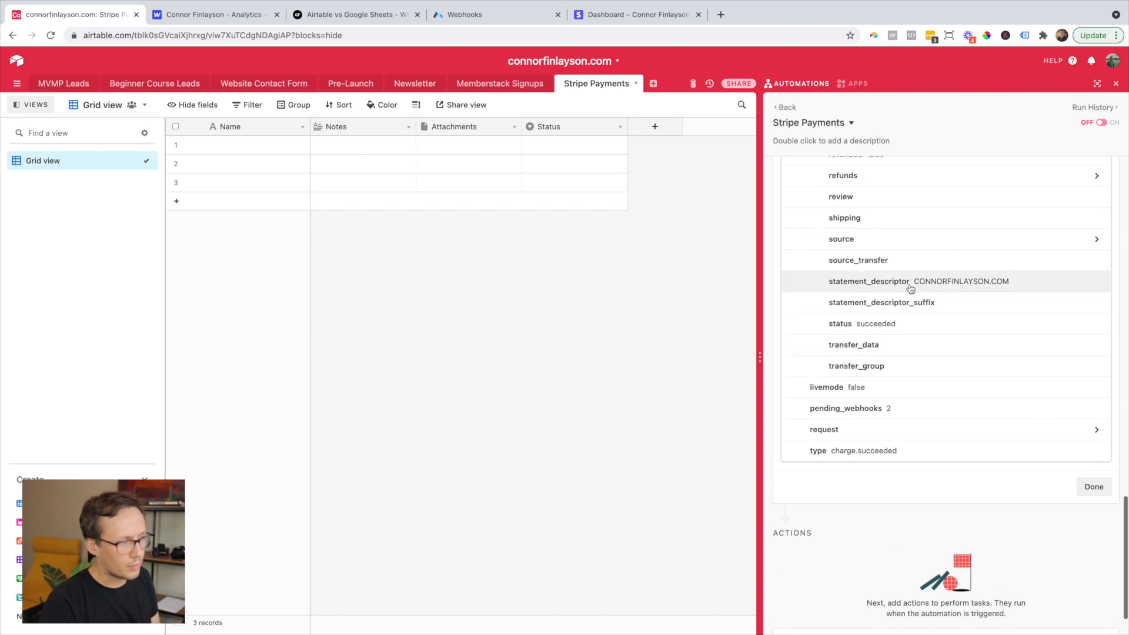
scroll(900, 317, up, 7)
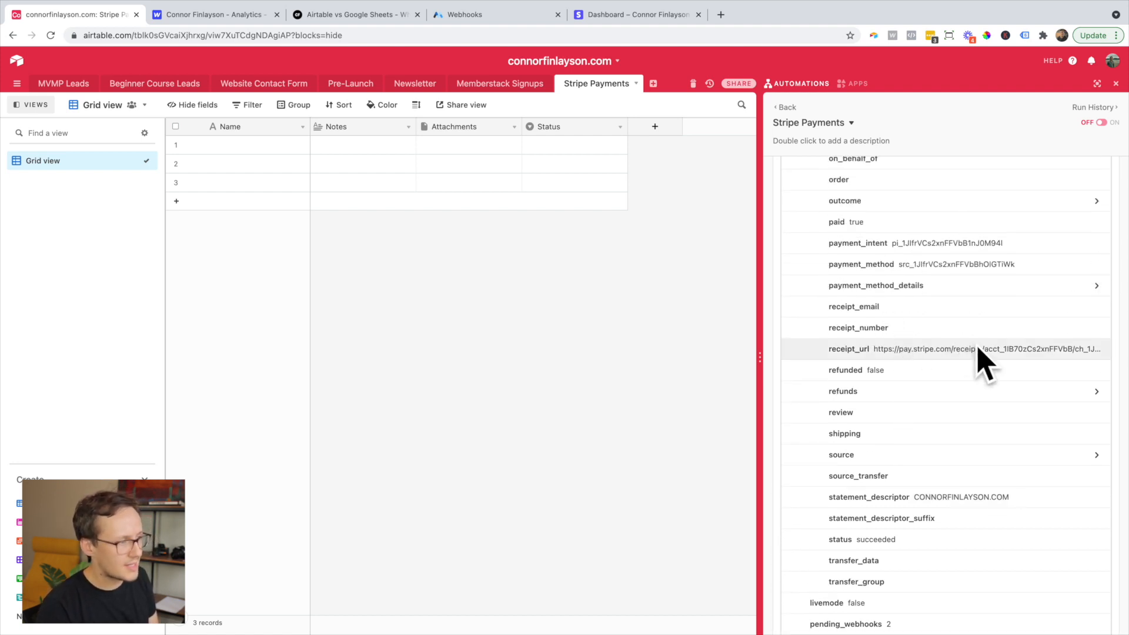
scroll(970, 353, up, 6)
scroll(965, 348, up, 16)
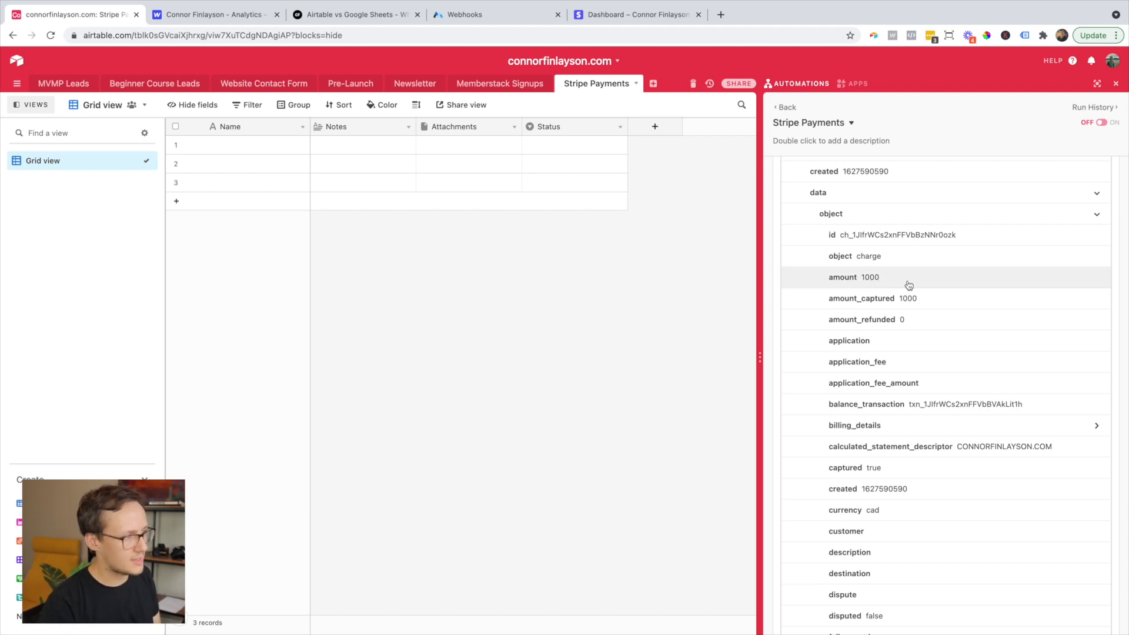
scroll(888, 235, down, 1)
click(883, 187)
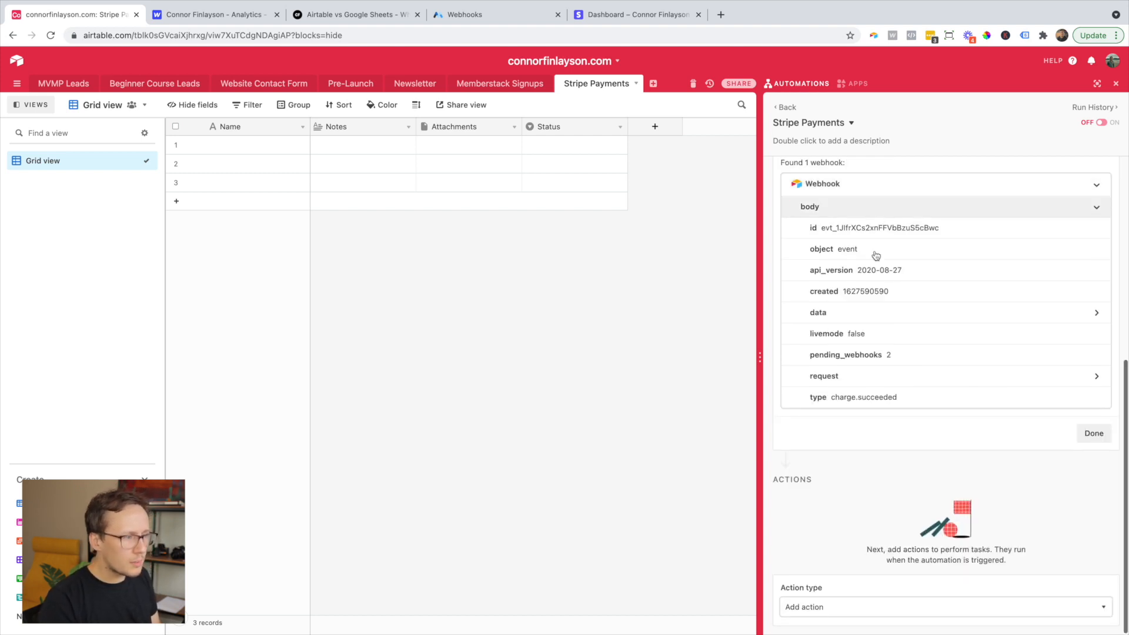